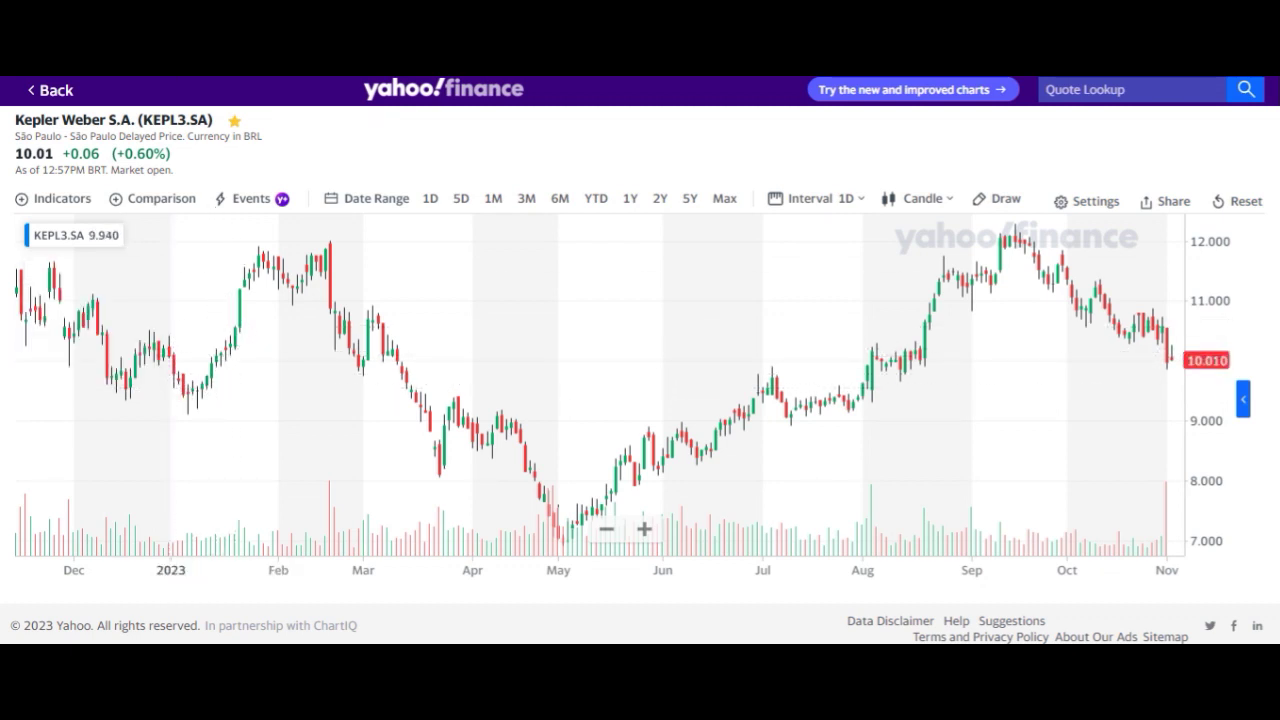
Check the KEPL3 row in the STOCKS QUOTES sheet, and examine its Yahoo Finance daily price chart back to 2019
key(ctrl+Tab)
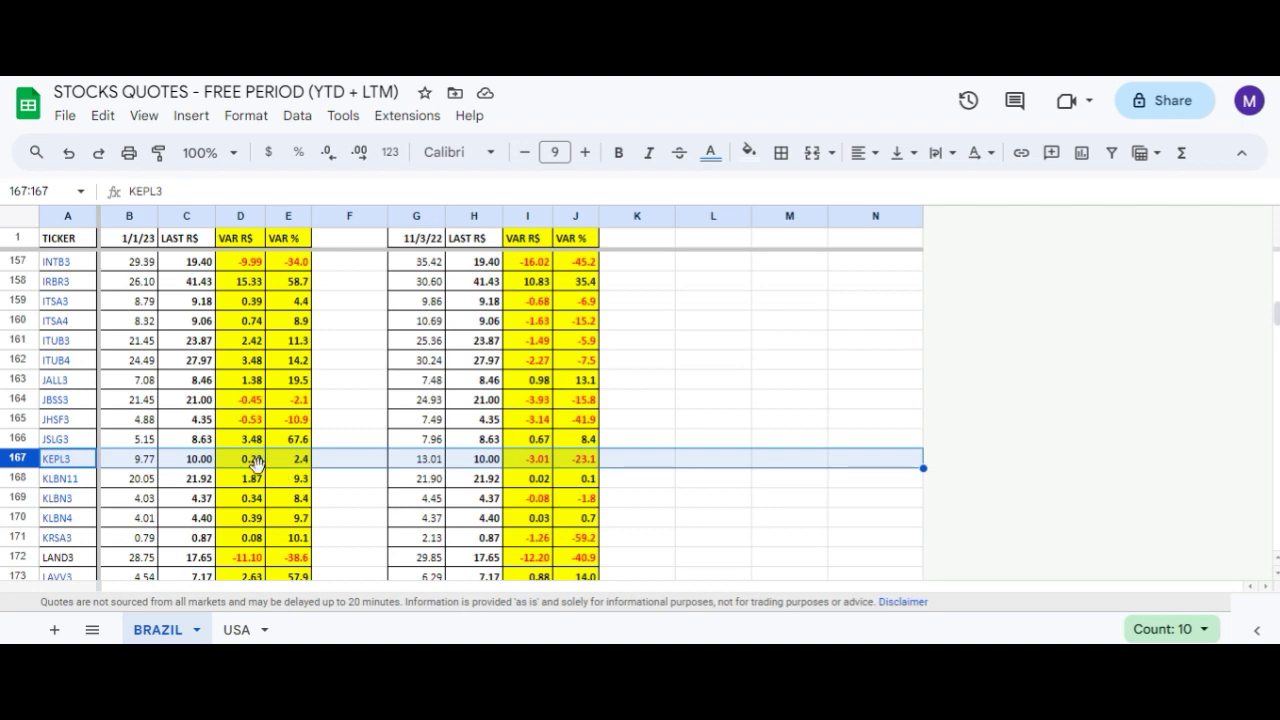
key(ctrl+Tab)
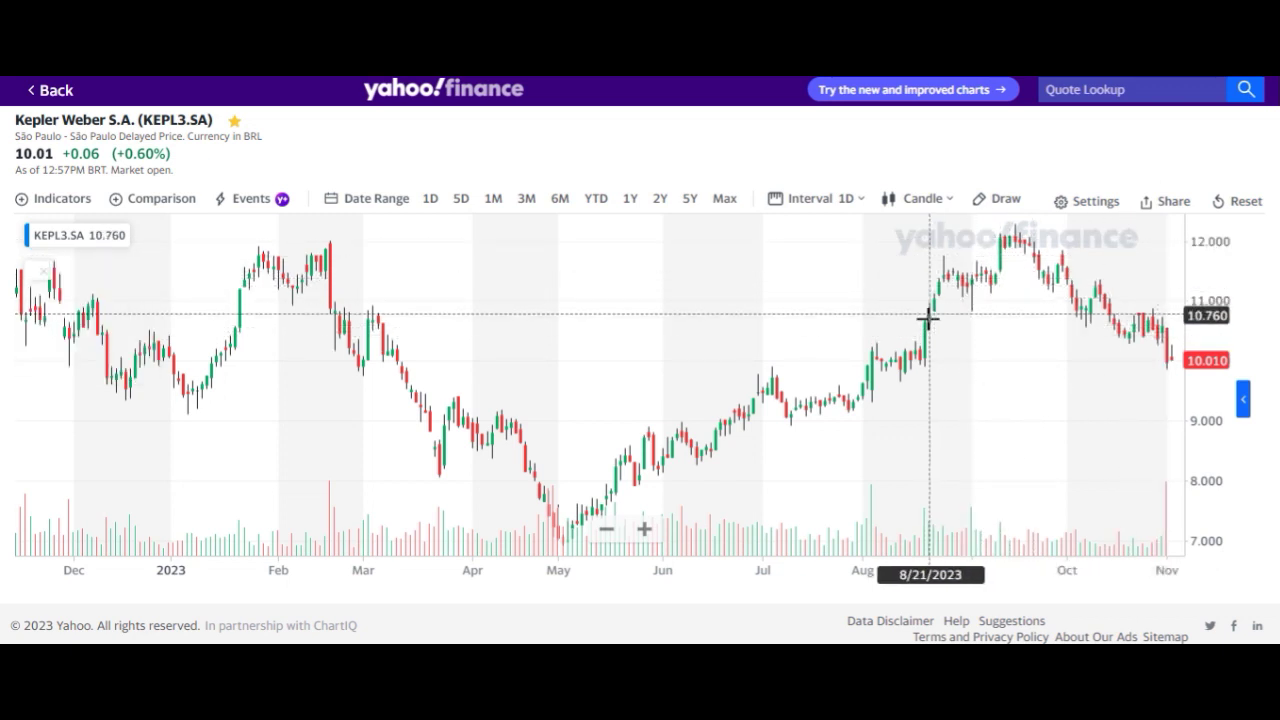
scroll(1043, 368, down, 3)
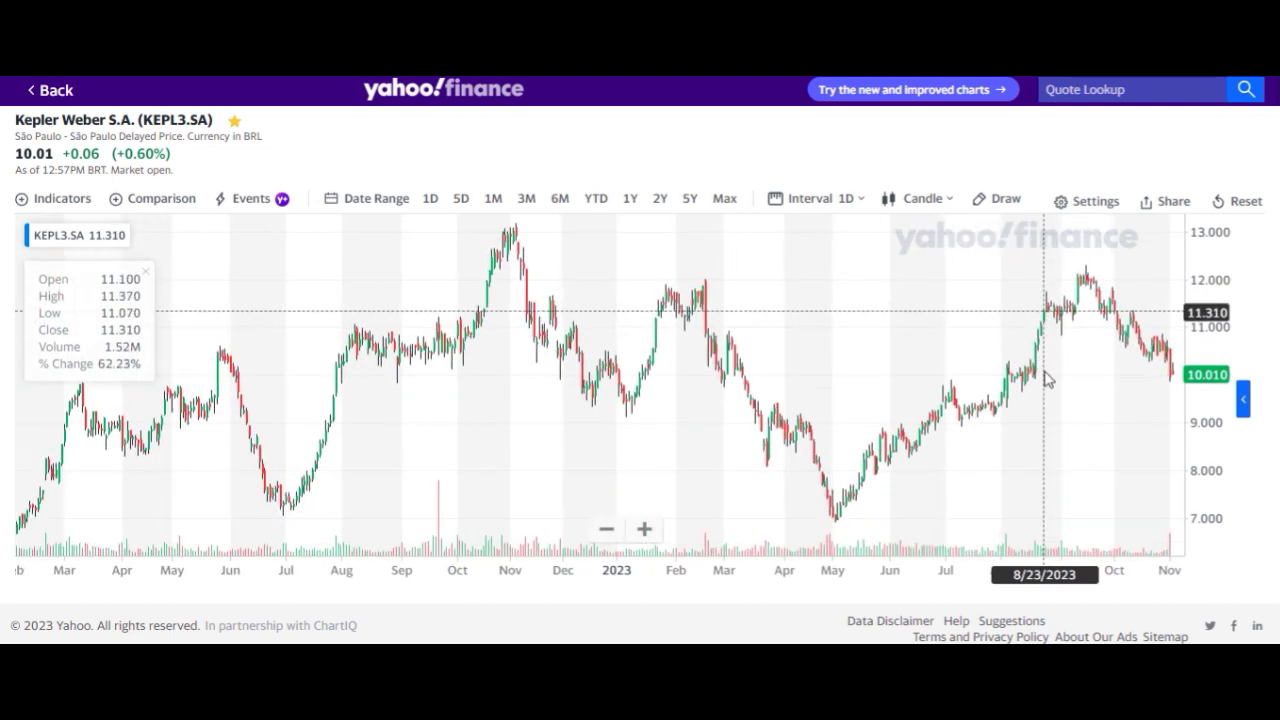
scroll(1040, 370, down, 3)
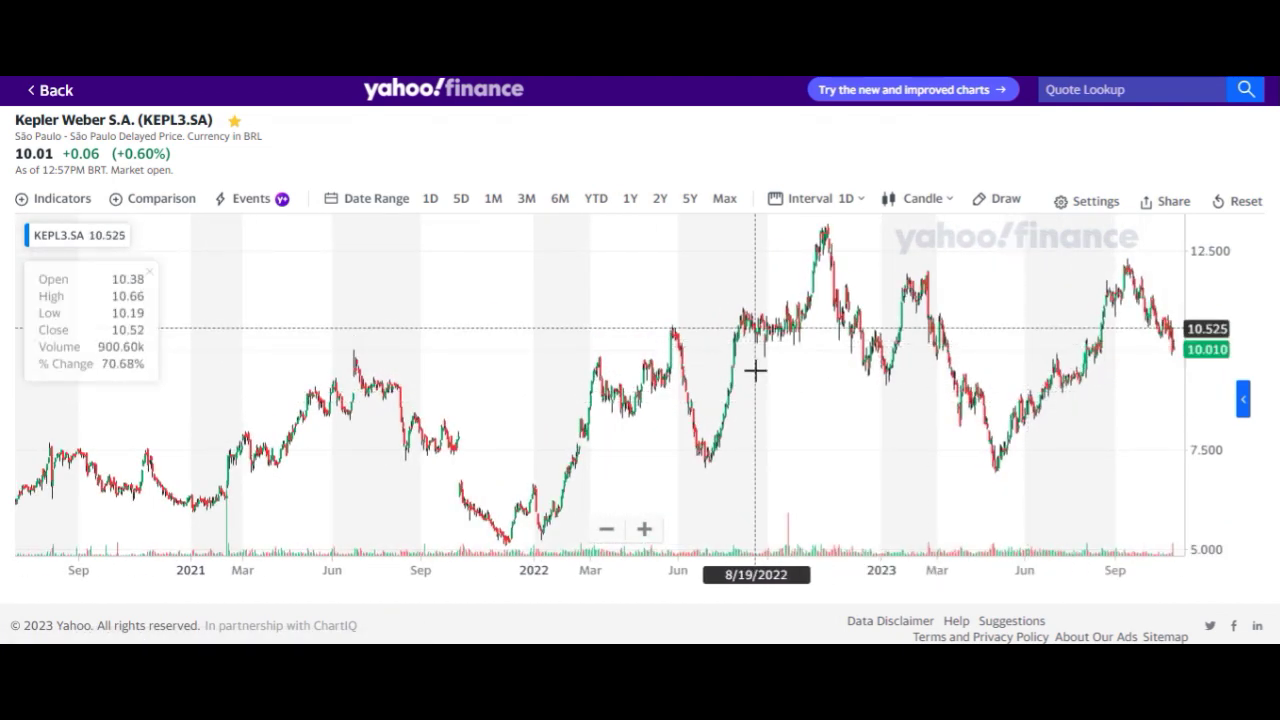
scroll(755, 371, down, 3)
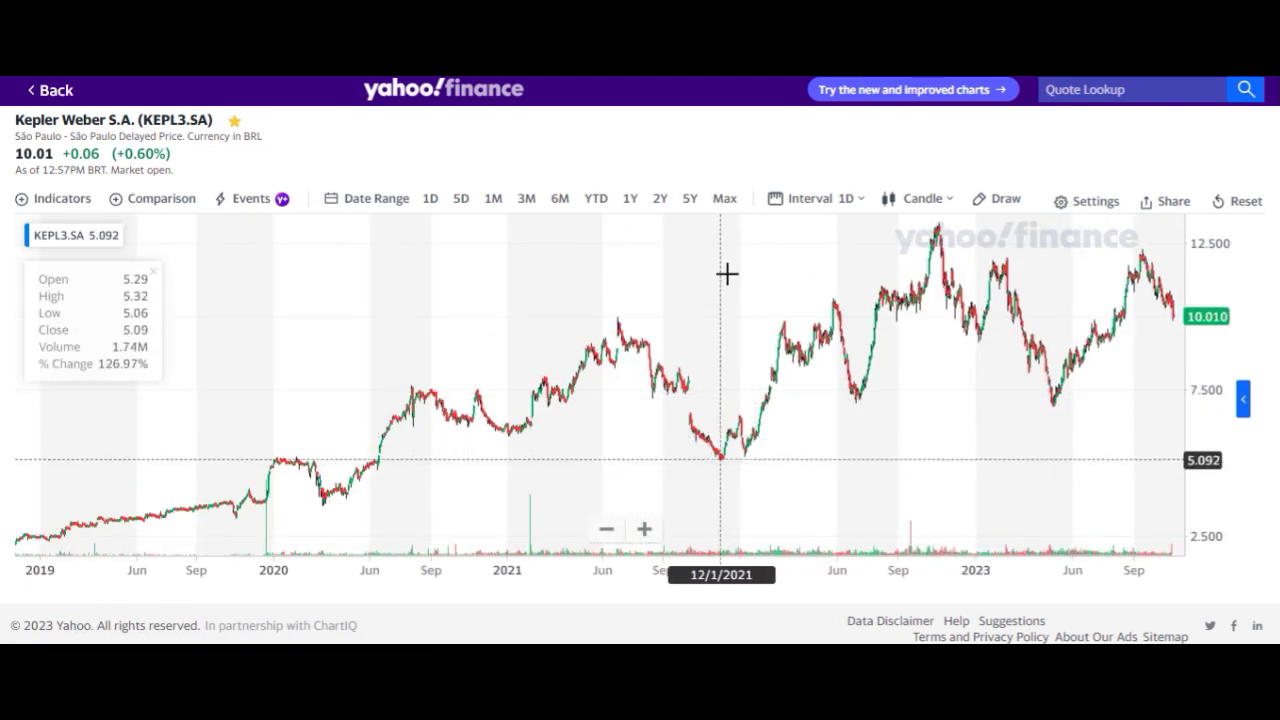
Set the KEPL3 chart interval to 1 month to view its long-term price history
click(836, 203)
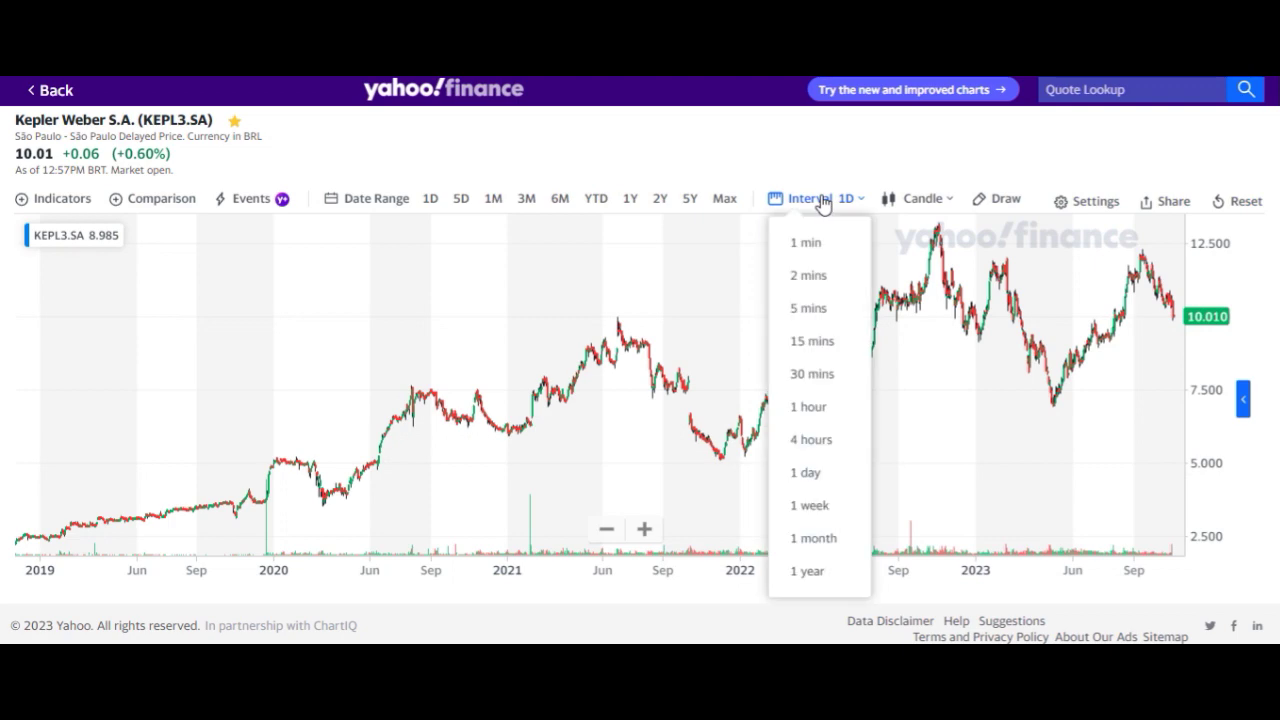
click(818, 539)
scroll(693, 398, up, 3)
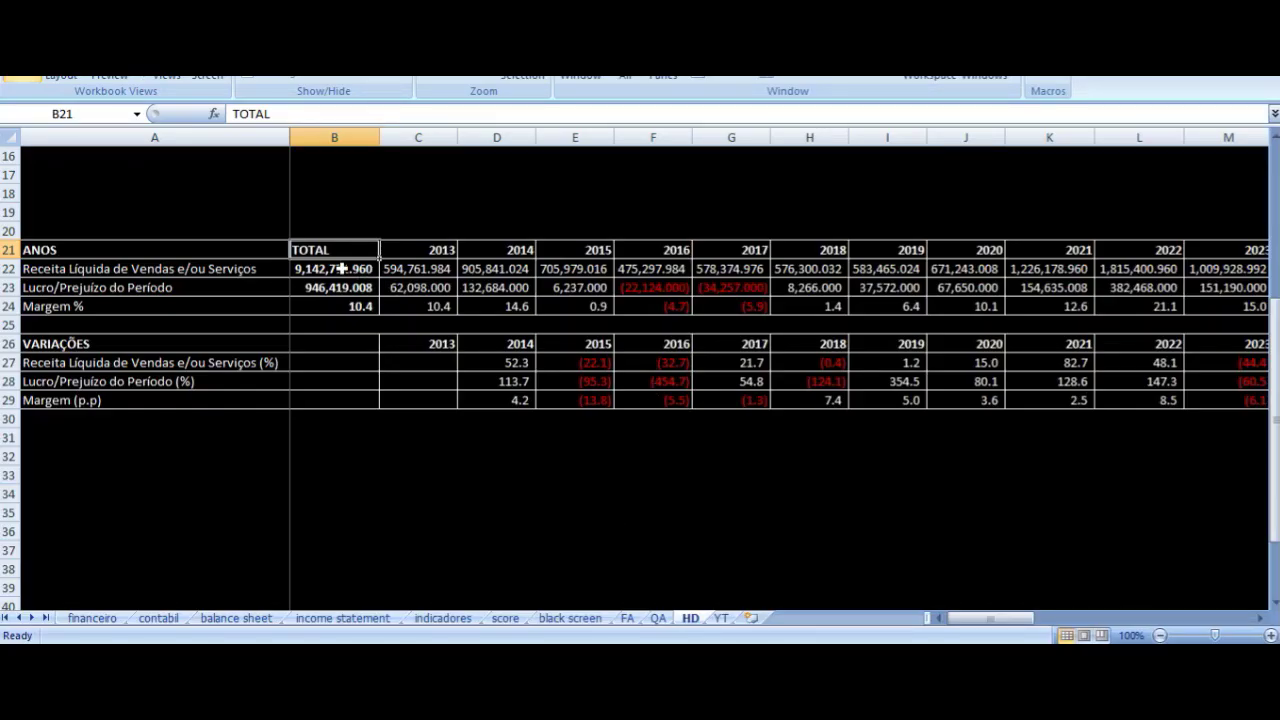
In the Excel HD sheet, examine annual revenue, profit and their variations, highlighting 2015 to 2018 and the 2021 revenue
click(425, 270)
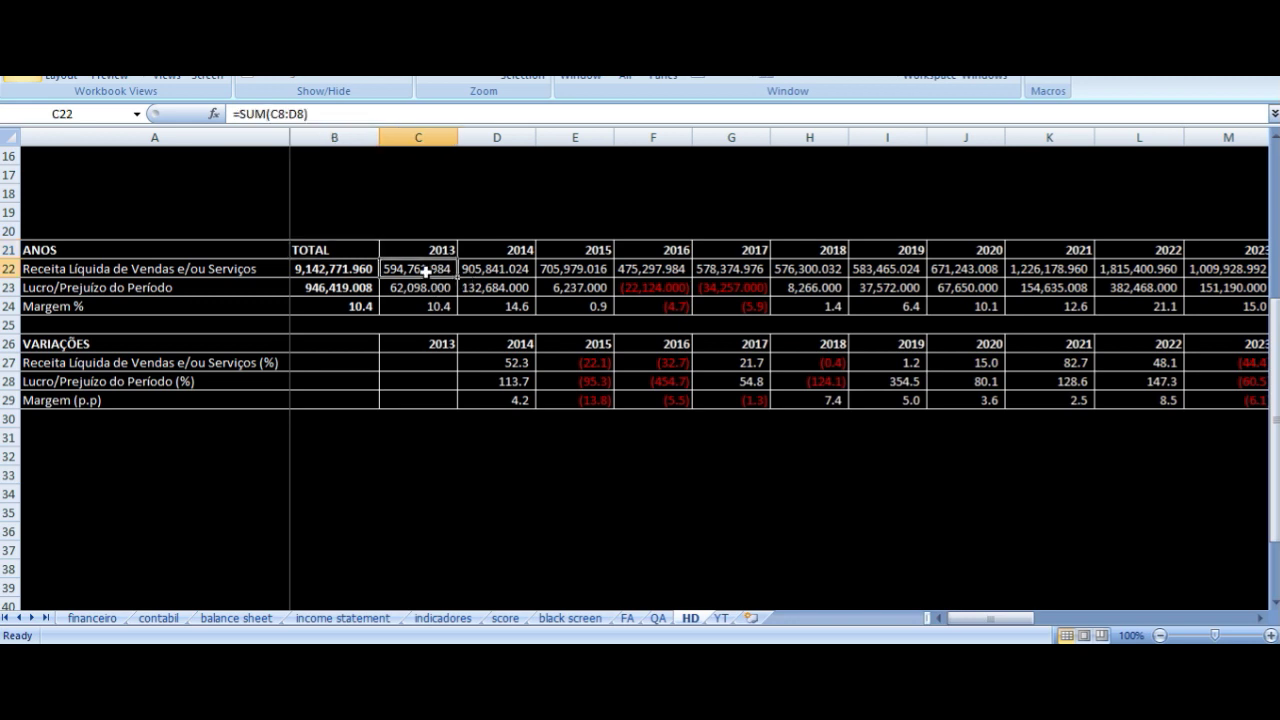
click(408, 285)
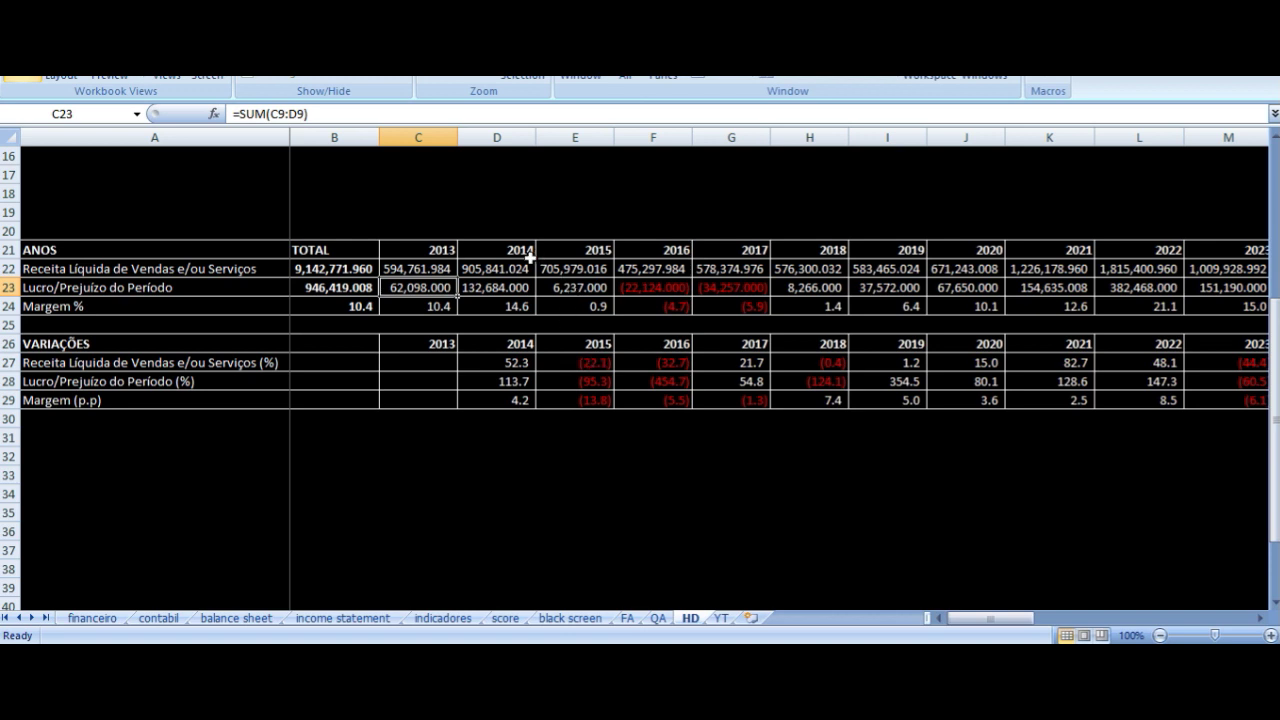
click(584, 362)
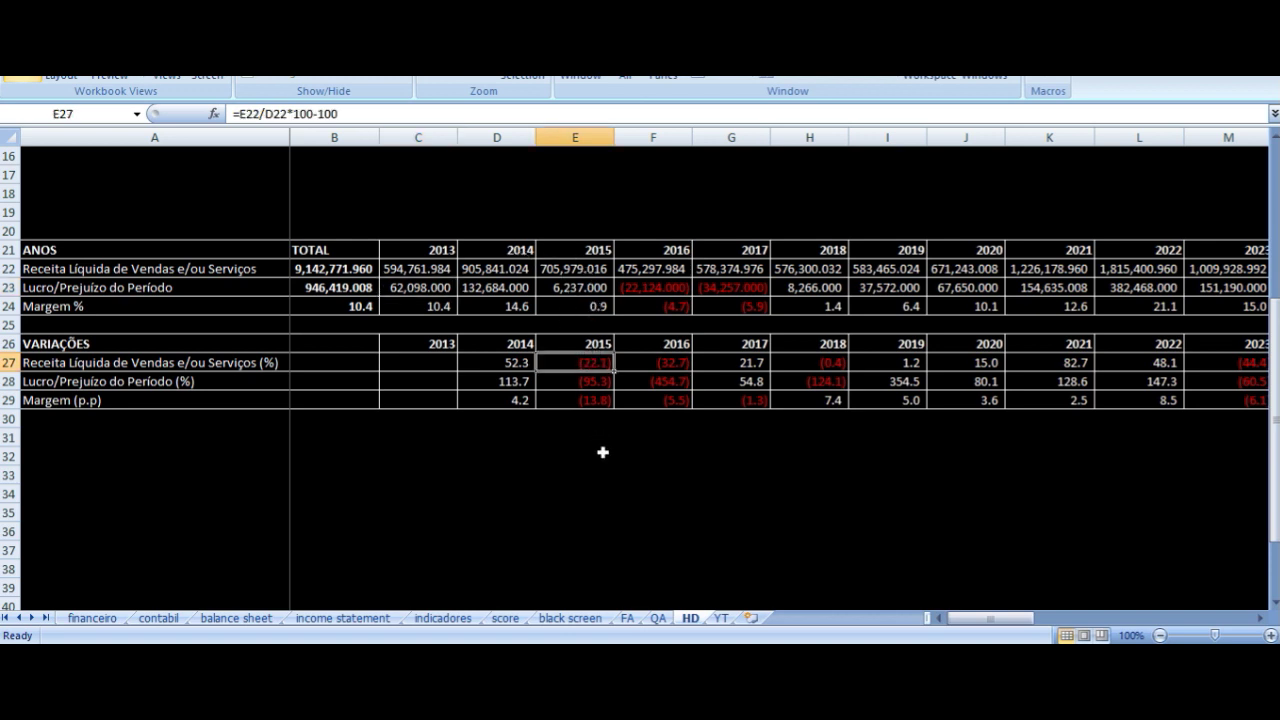
click(582, 384)
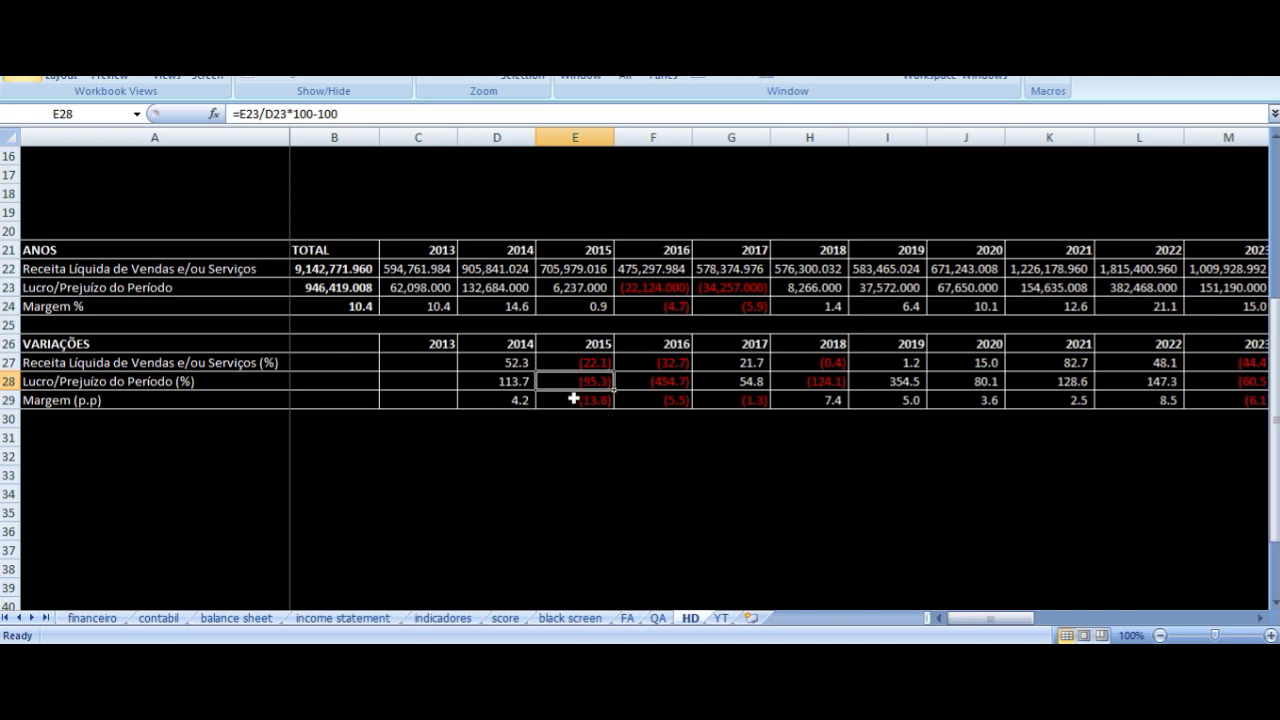
drag(592, 250, 812, 381)
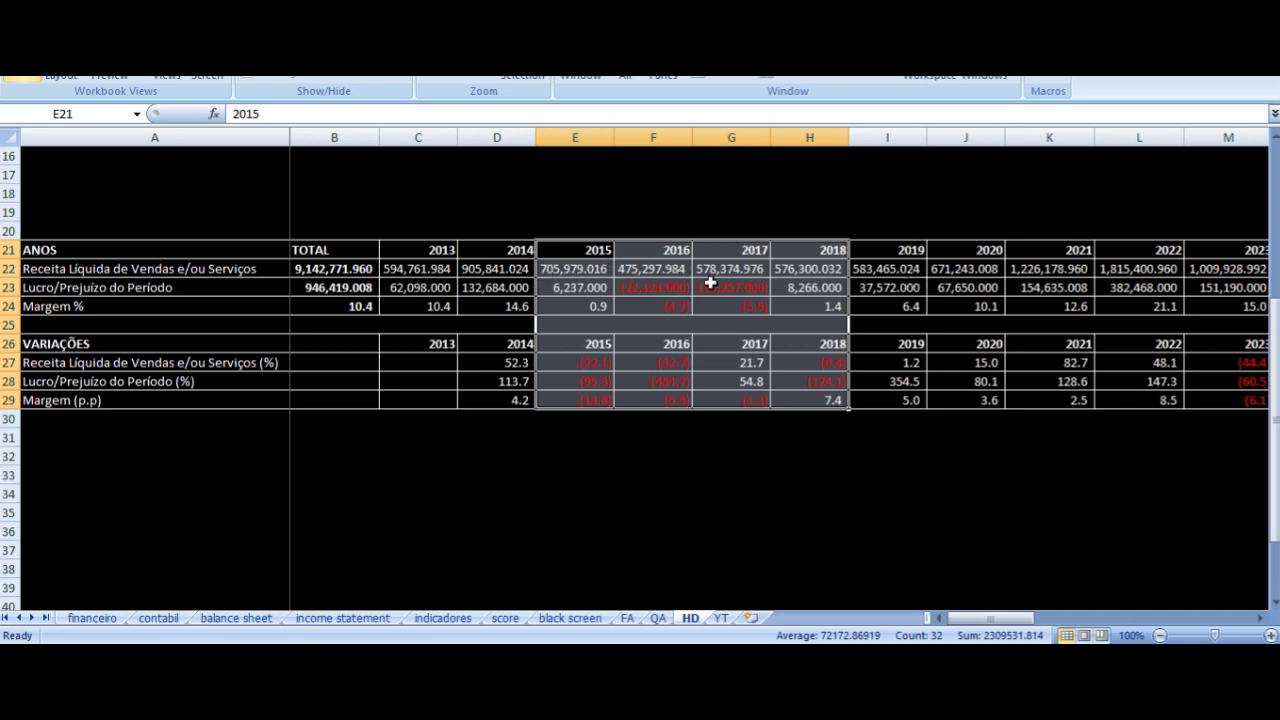
click(1042, 266)
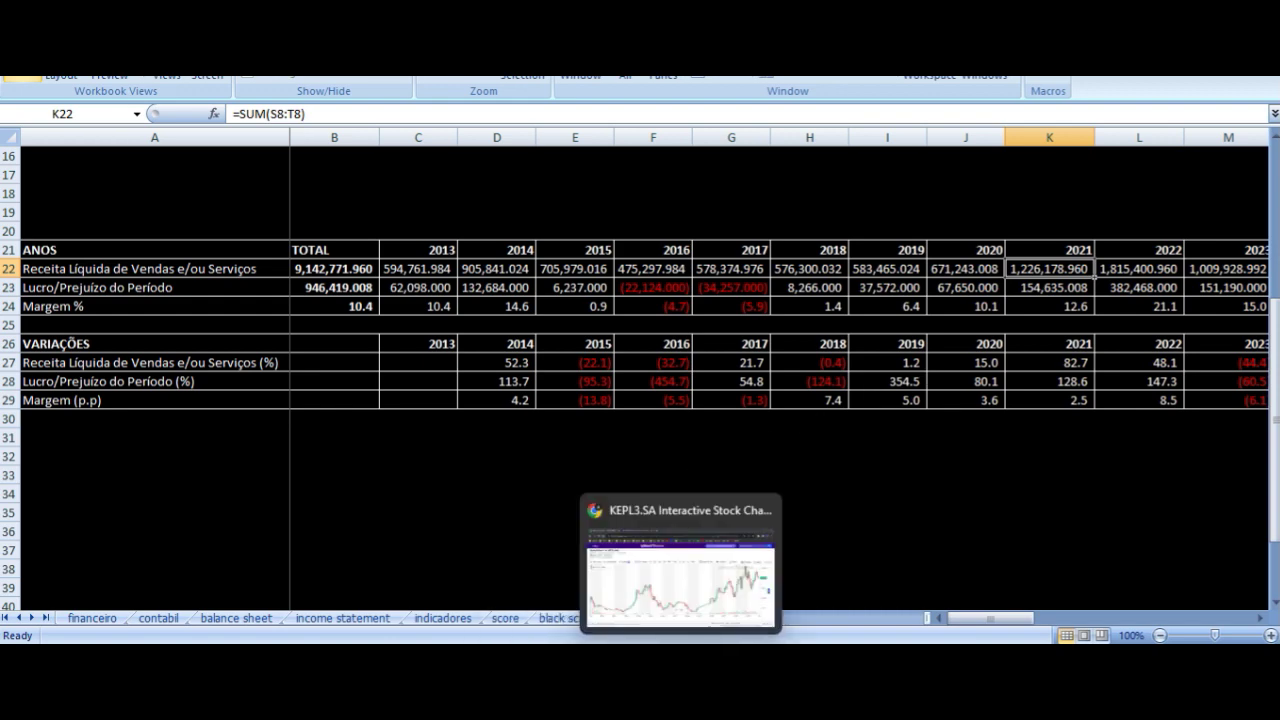
Switch to the KEPL3 chart on Yahoo Finance and compare its long-term monthly candles with those of 2021 to 2023
click(600, 580)
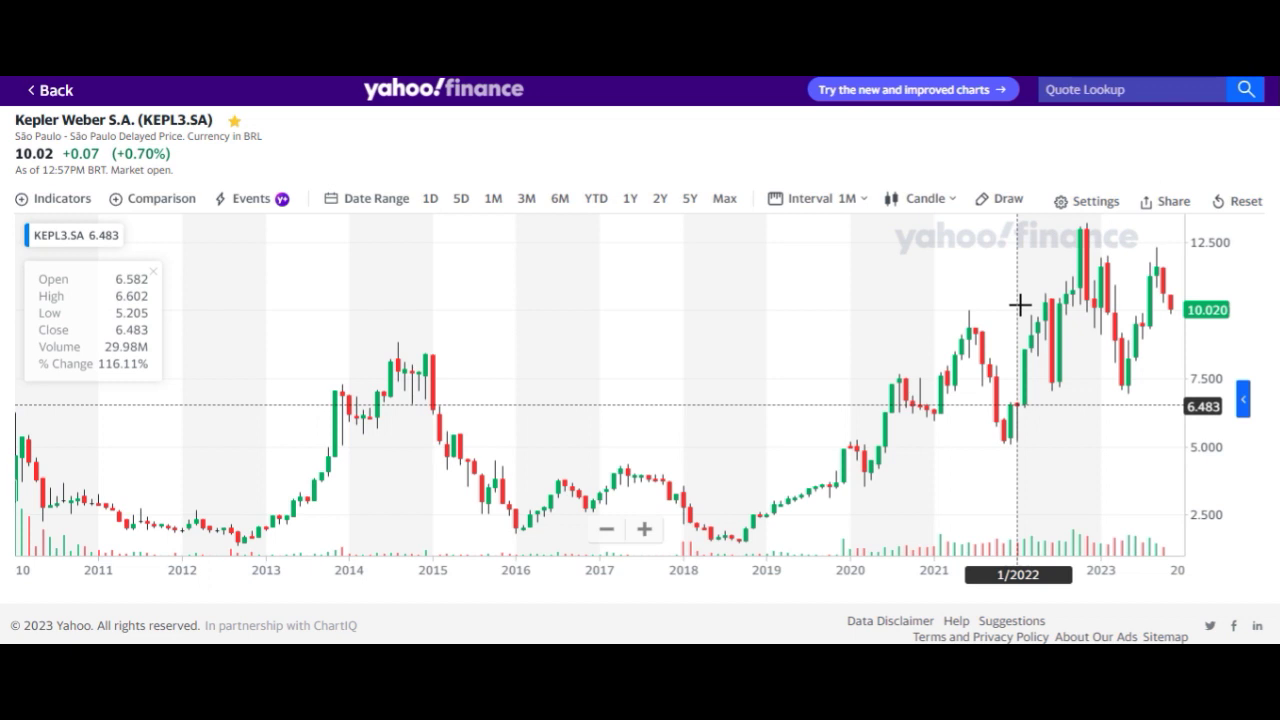
scroll(1010, 320, up, 5)
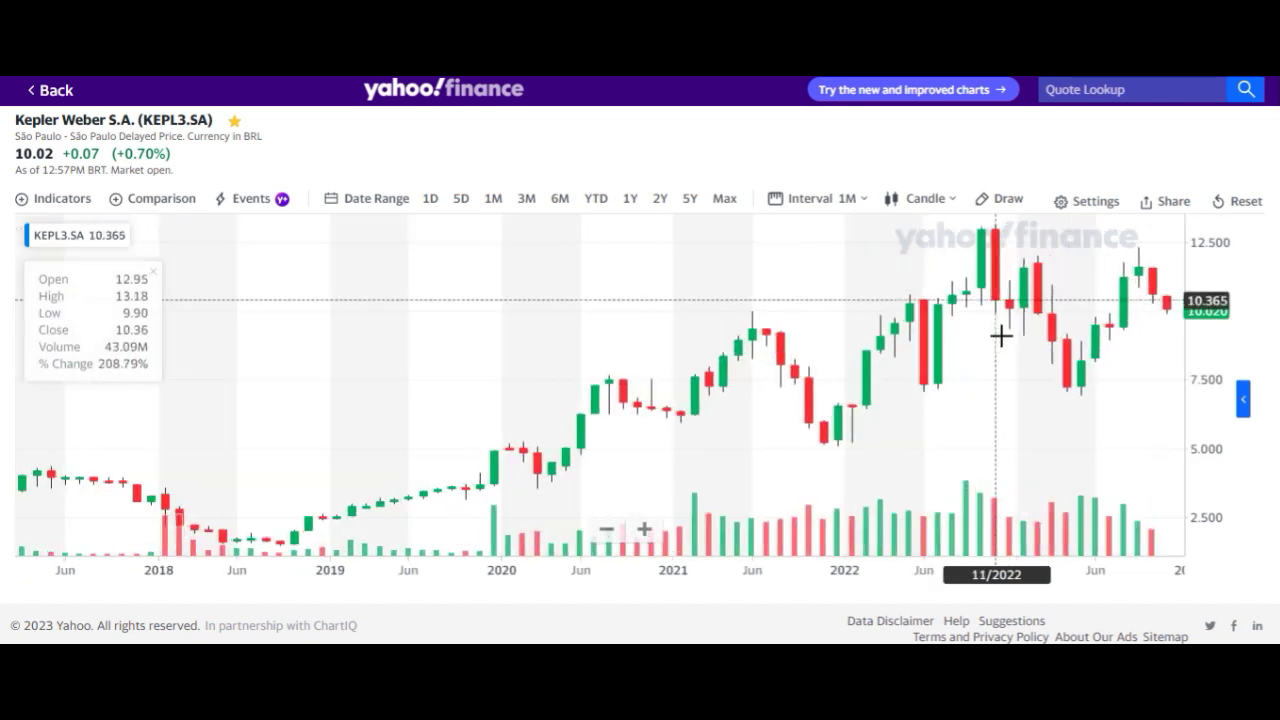
scroll(473, 386, down, 5)
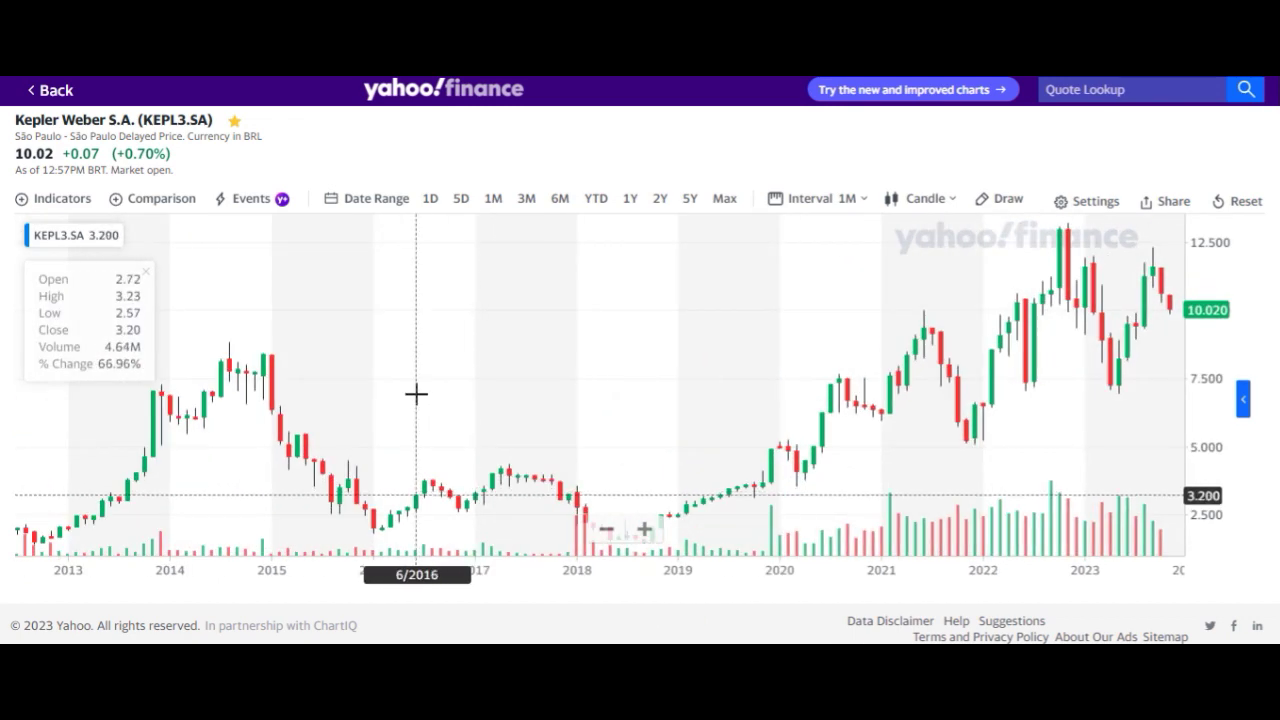
scroll(832, 316, up, 5)
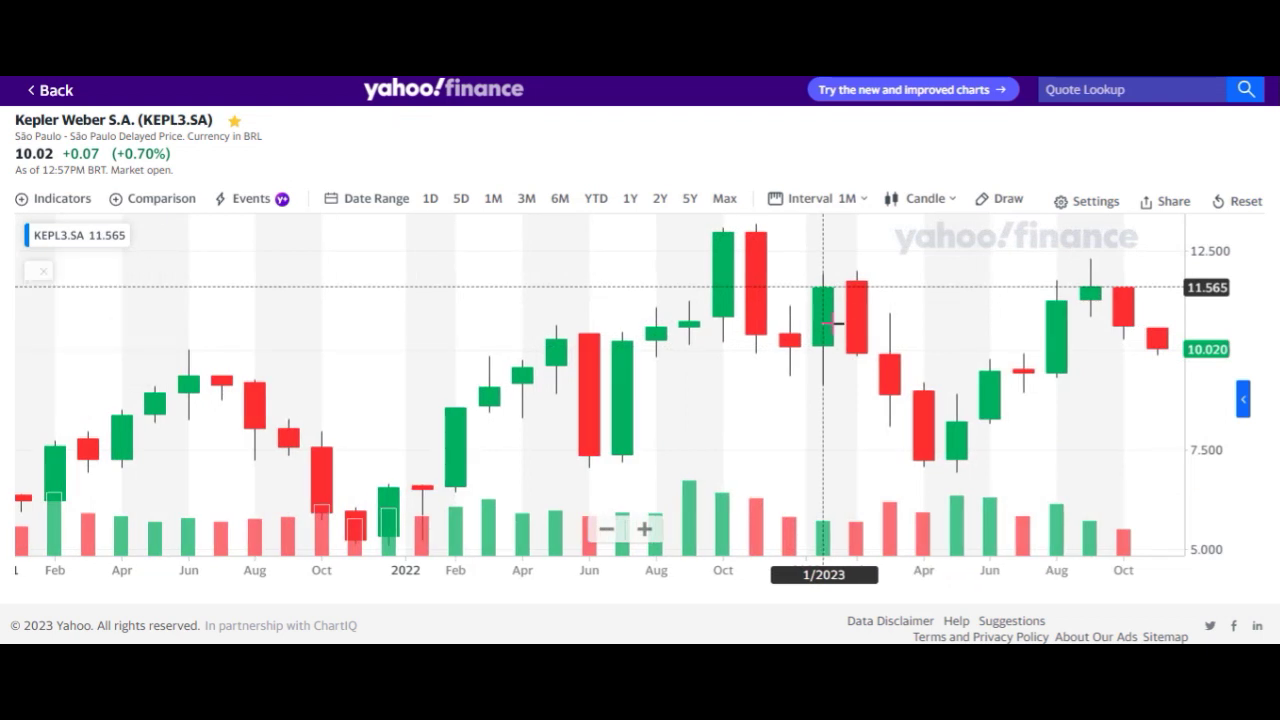
Set the KEPL3 chart interval to 1 day and examine the daily candles
click(828, 199)
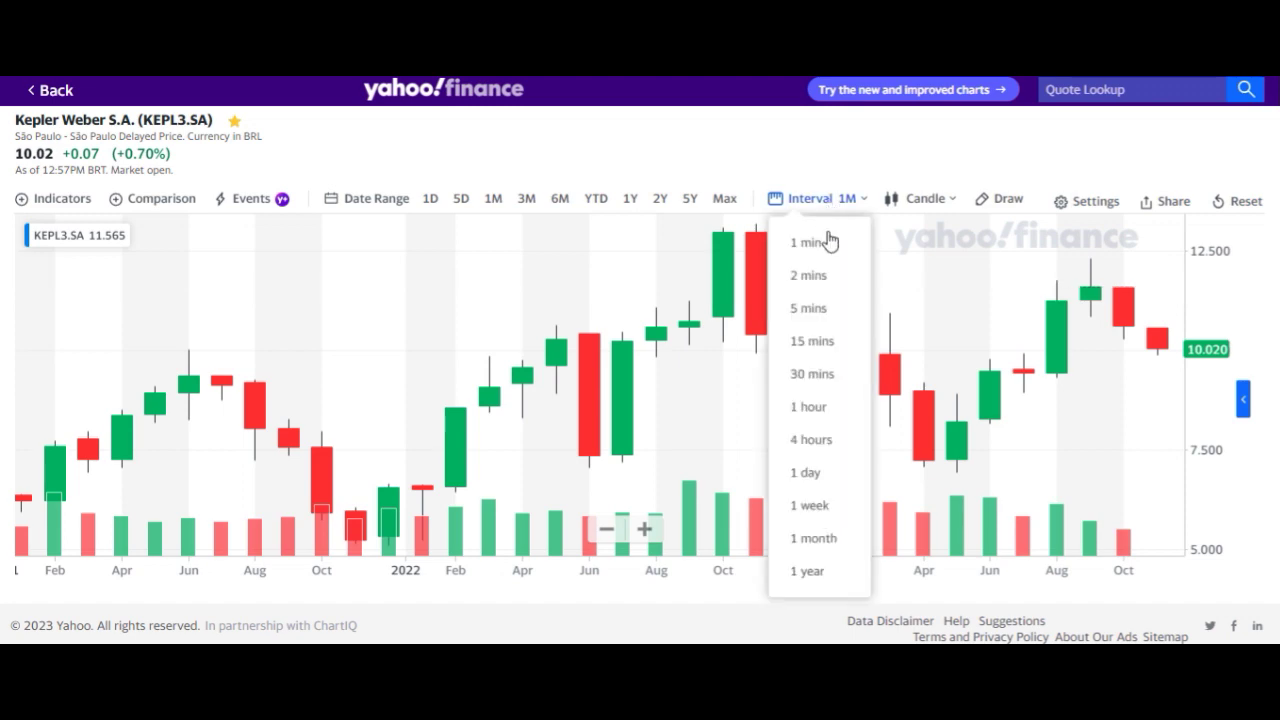
click(812, 472)
scroll(720, 414, down, 3)
scroll(741, 404, up, 3)
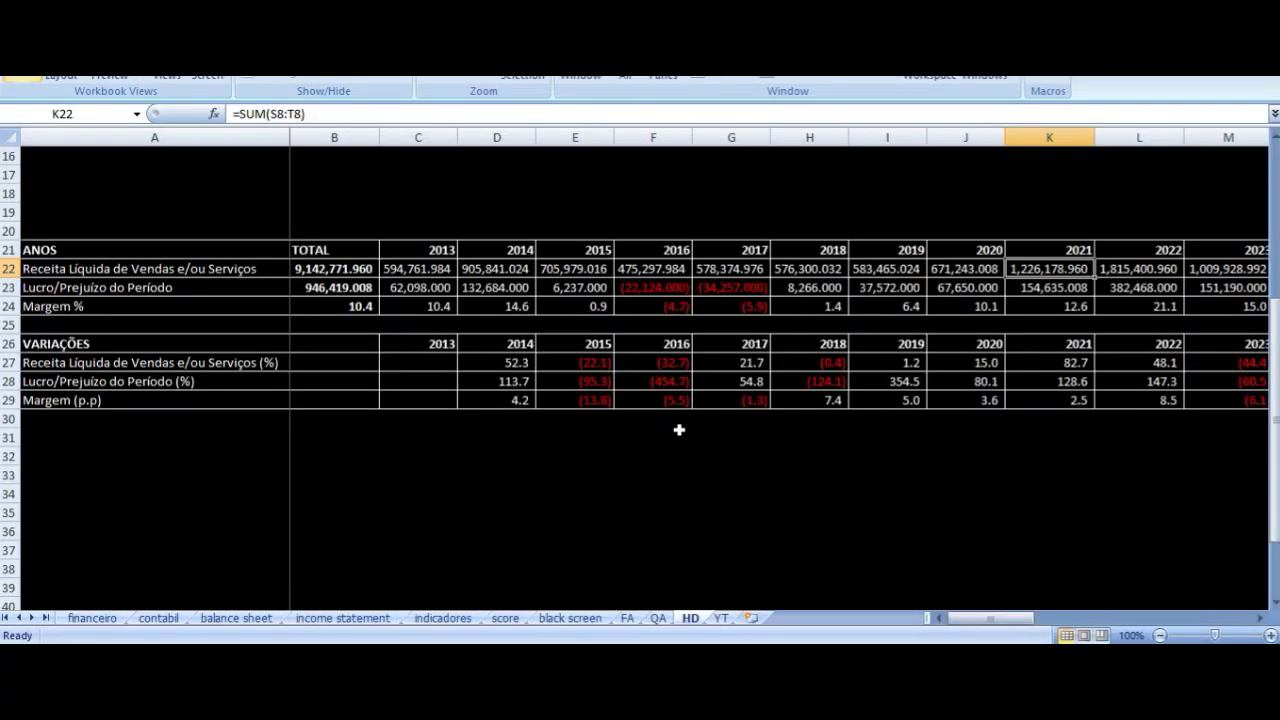
Open the YT sheet in the Excel workbook and highlight the 3T22 versus 3T23 and 2T23 versus 3T23 comparison blocks
click(720, 618)
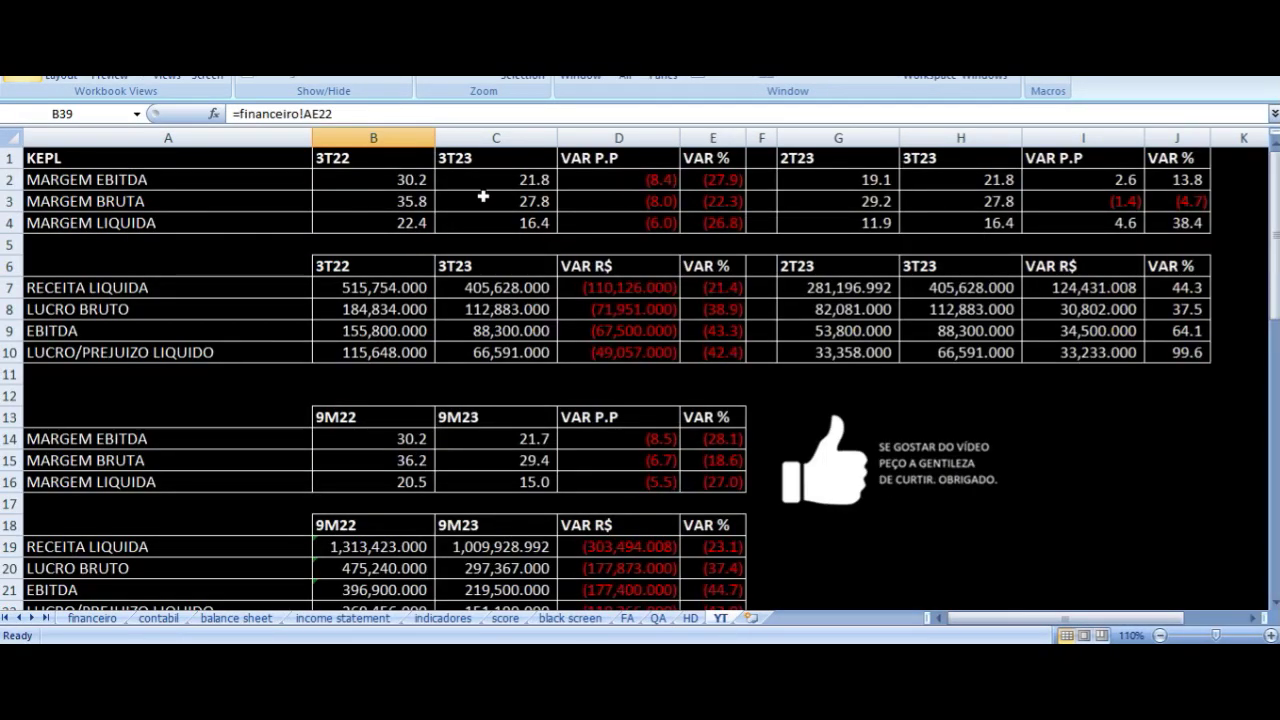
drag(387, 160, 614, 354)
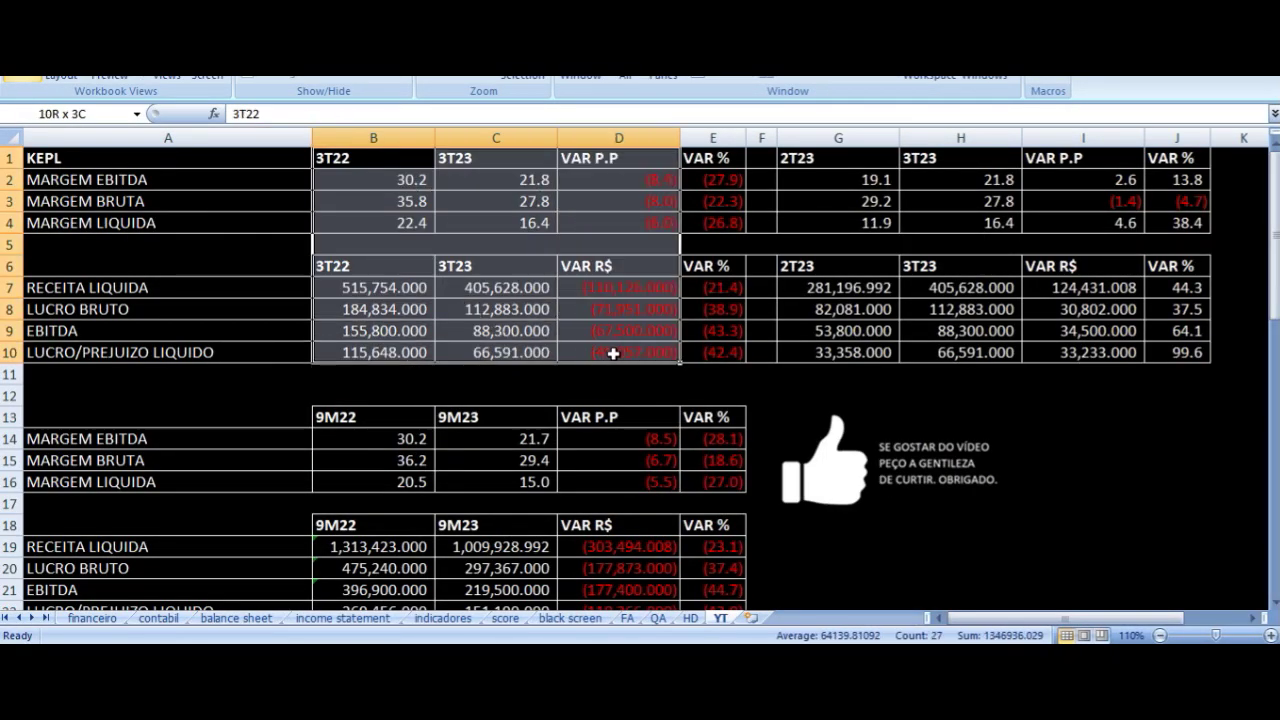
drag(884, 158, 1092, 335)
Examine the MARGEM EBITDA row for 3T22 and 3T23, including its percentage-point variation
click(372, 178)
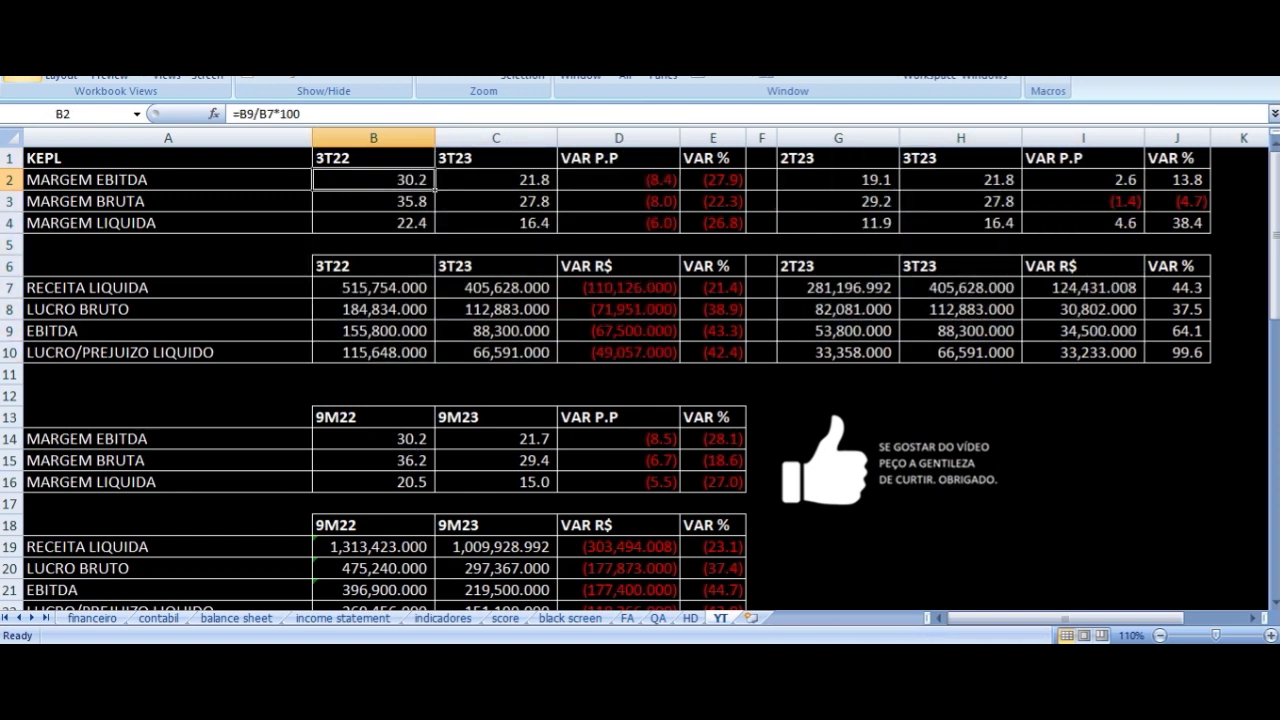
click(167, 179)
click(373, 179)
click(373, 158)
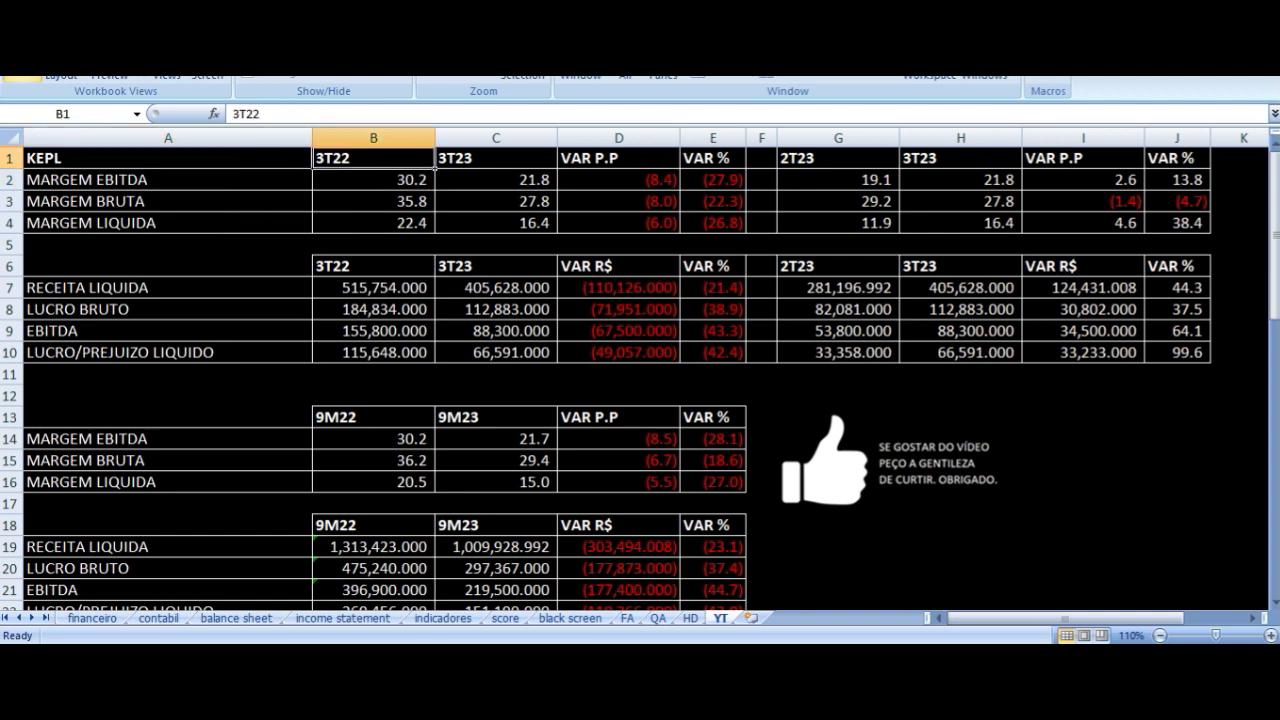
click(373, 179)
click(495, 179)
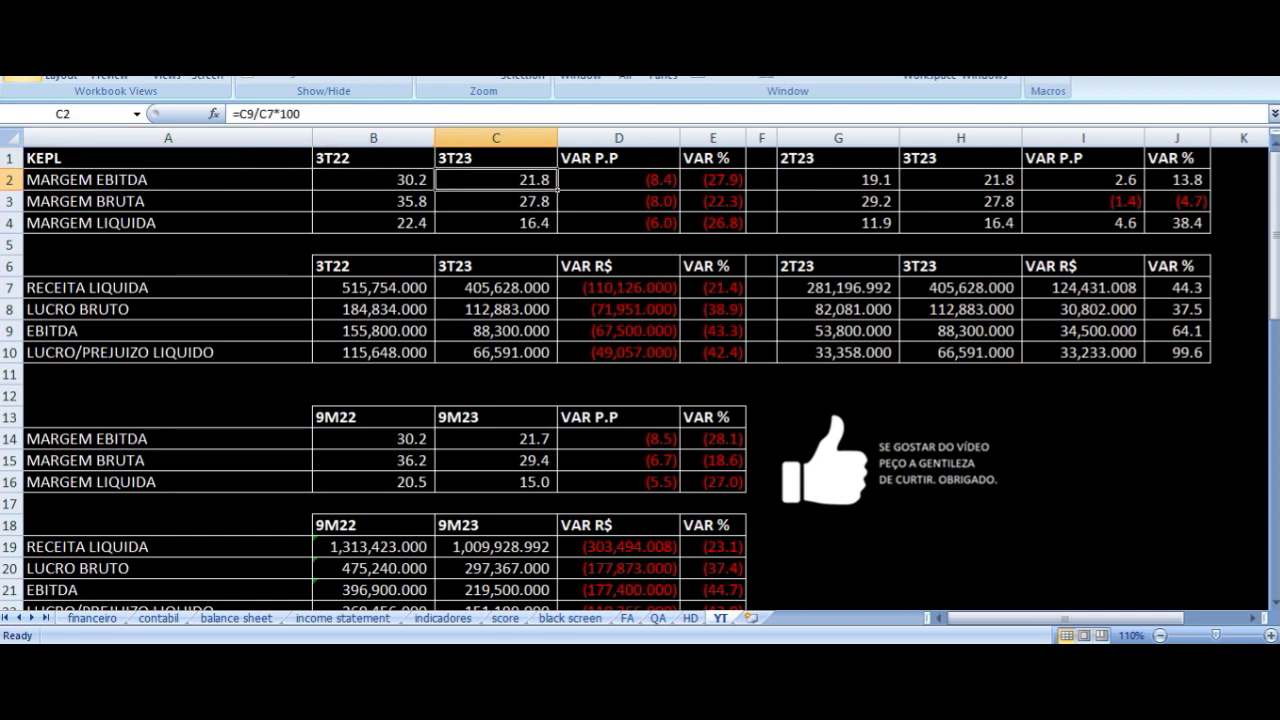
click(618, 179)
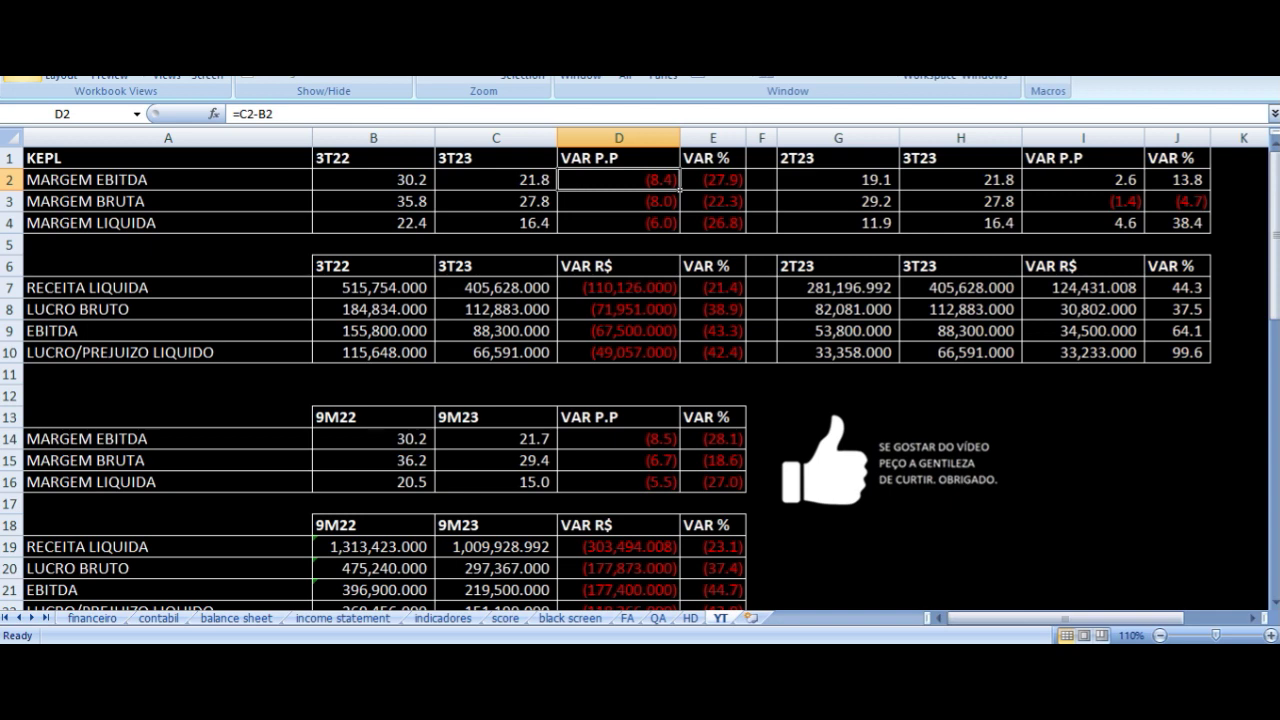
Examine the MARGEM BRUTA row for 3T22 and 3T23, including its percentage-point variation
click(167, 201)
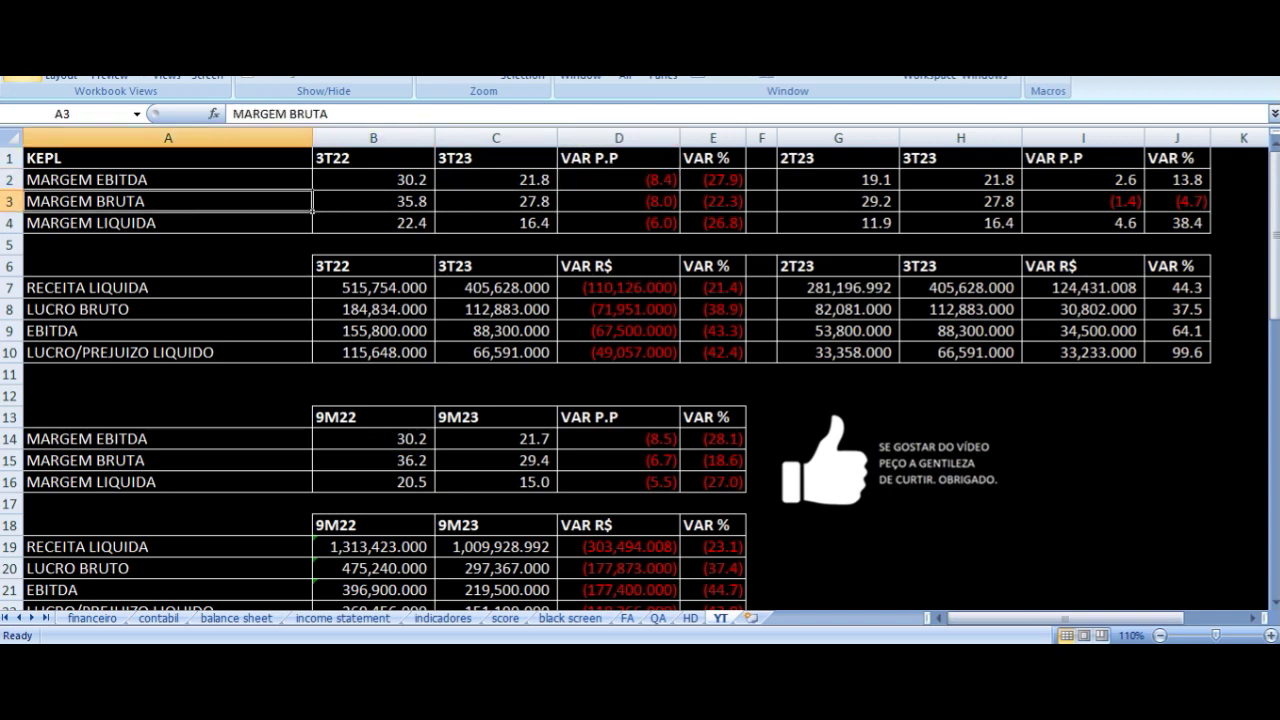
click(373, 201)
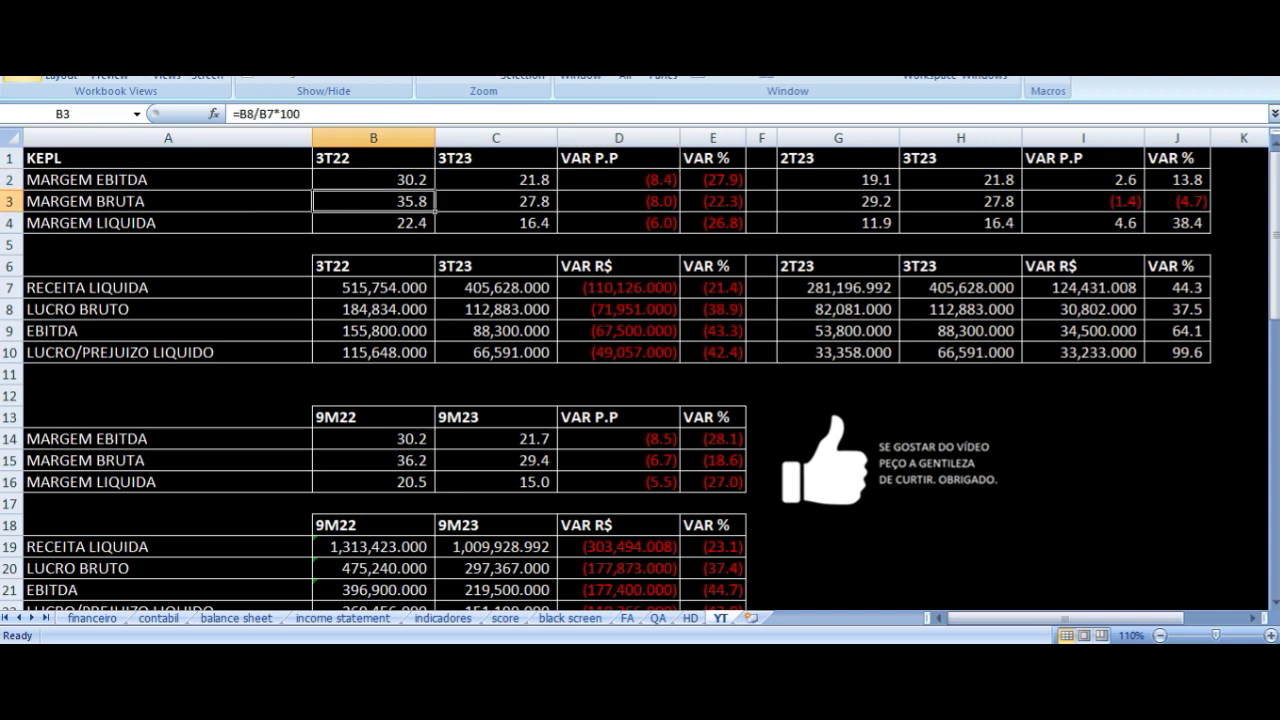
click(495, 201)
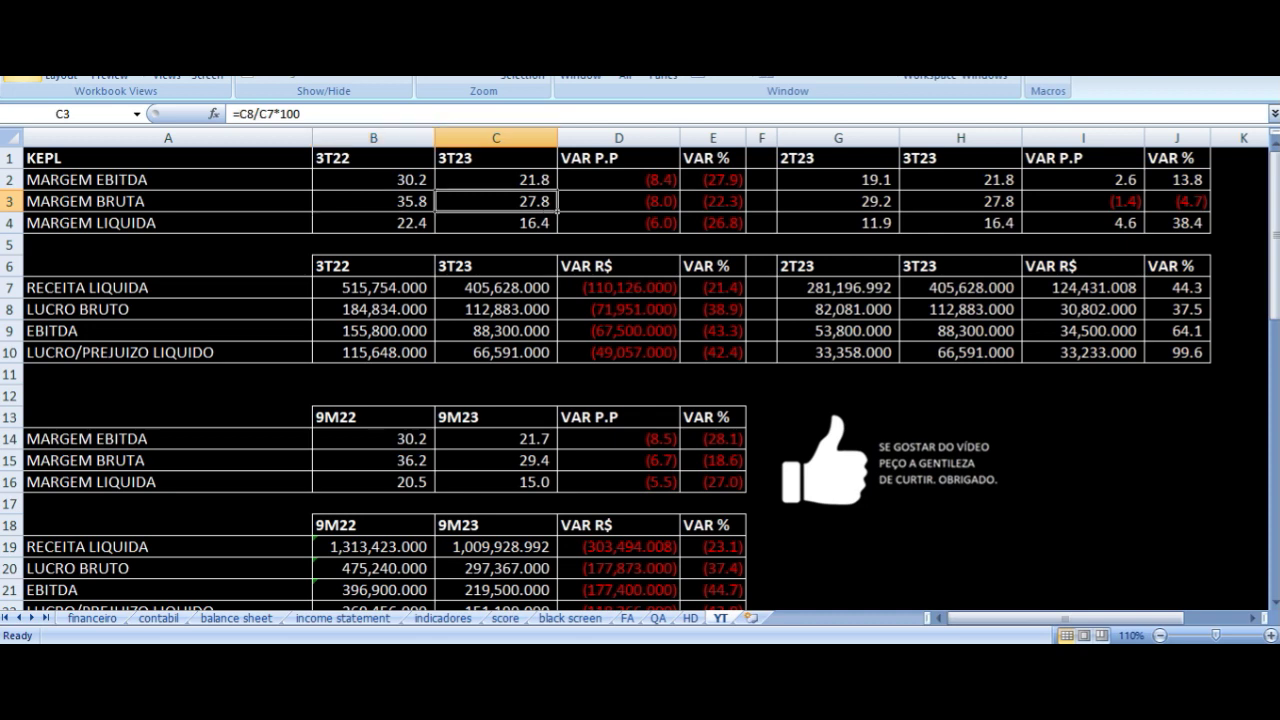
click(618, 201)
Examine the MARGEM LIQUIDA row for 3T22 and 3T23, including its percentage-point variation
click(495, 223)
click(373, 223)
click(167, 223)
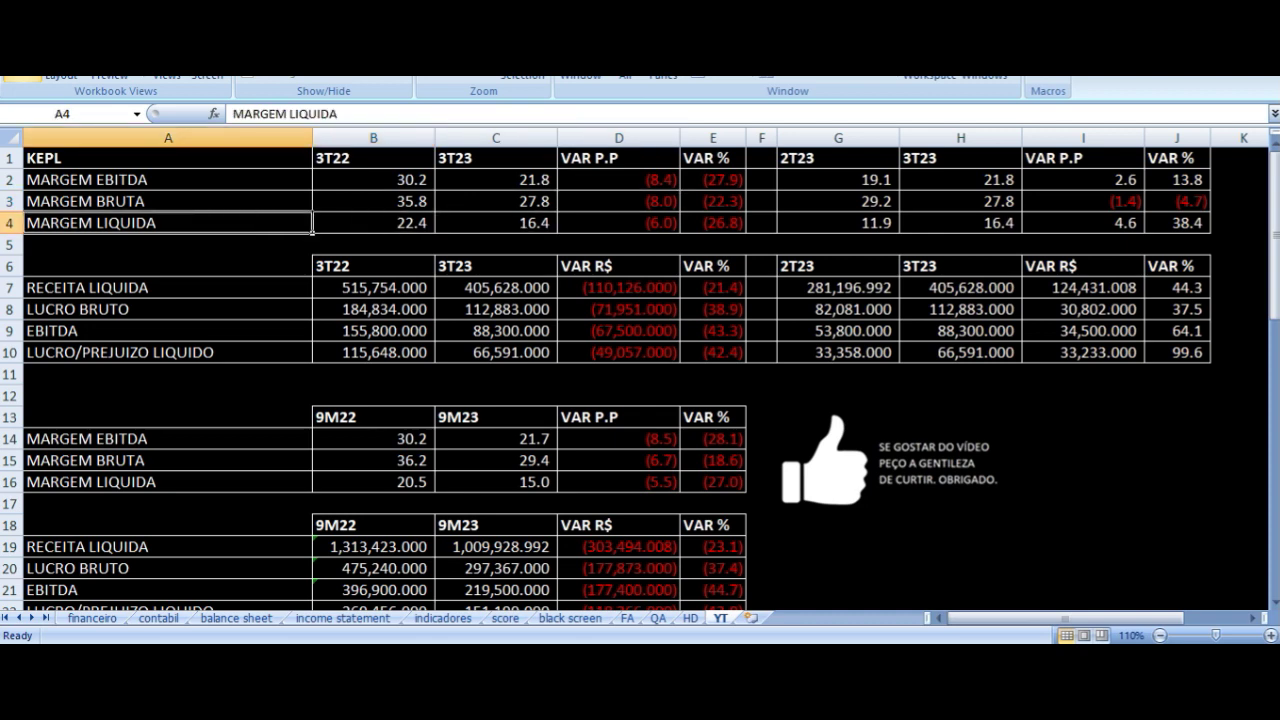
click(373, 223)
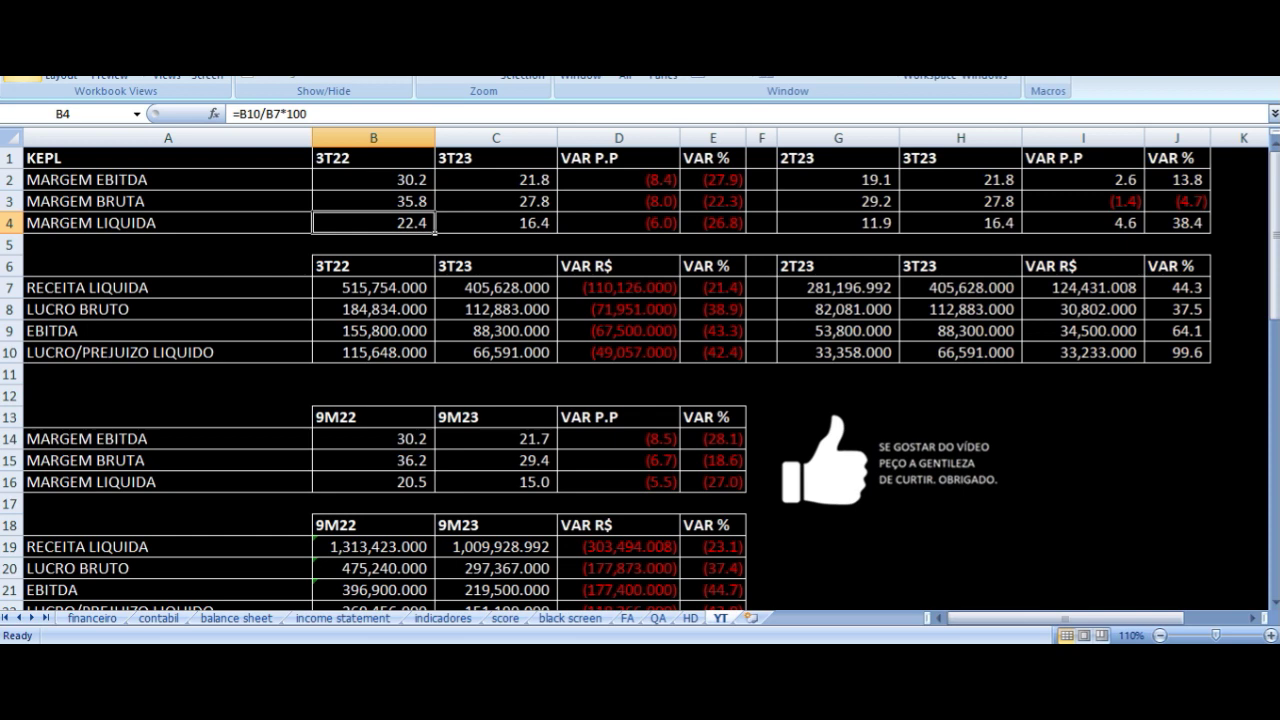
click(495, 223)
click(618, 223)
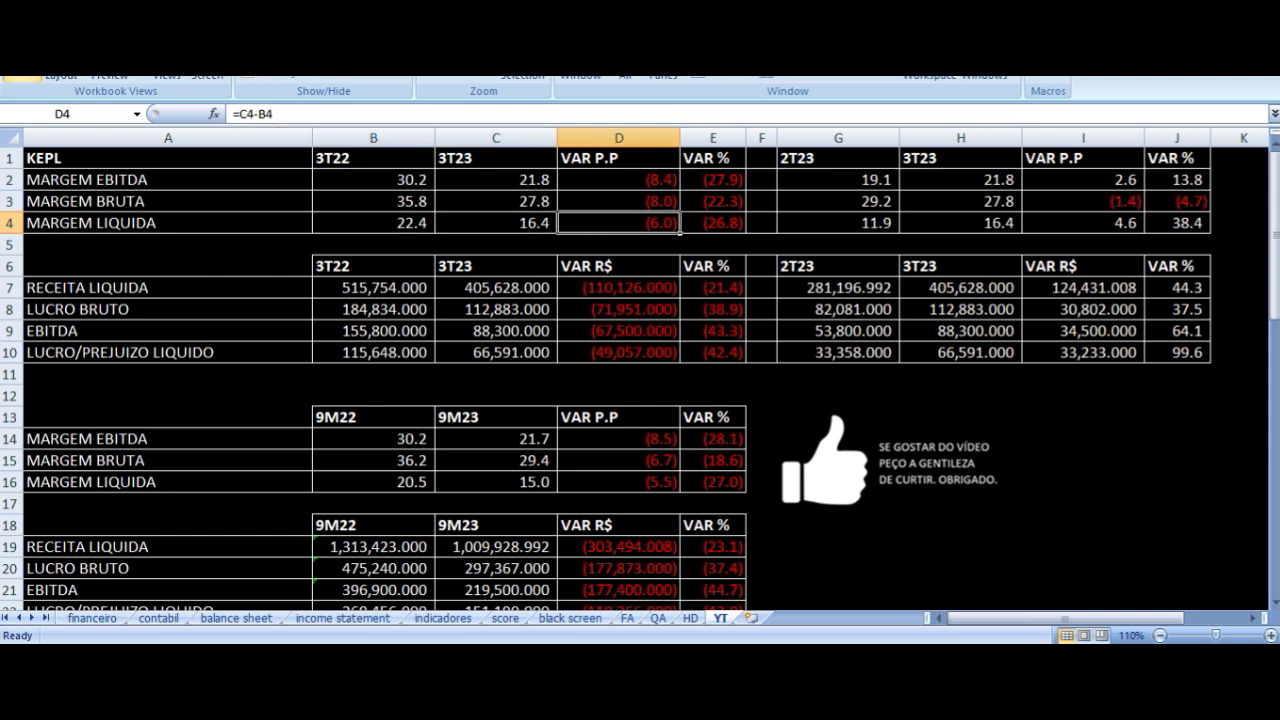
Examine the quarterly RECEITA LIQUIDA row from 3T22 through 3T23 to its variations in R$ and percent
key(Down)
key(Left)
key(Left)
key(Left)
key(Down)
key(Down)
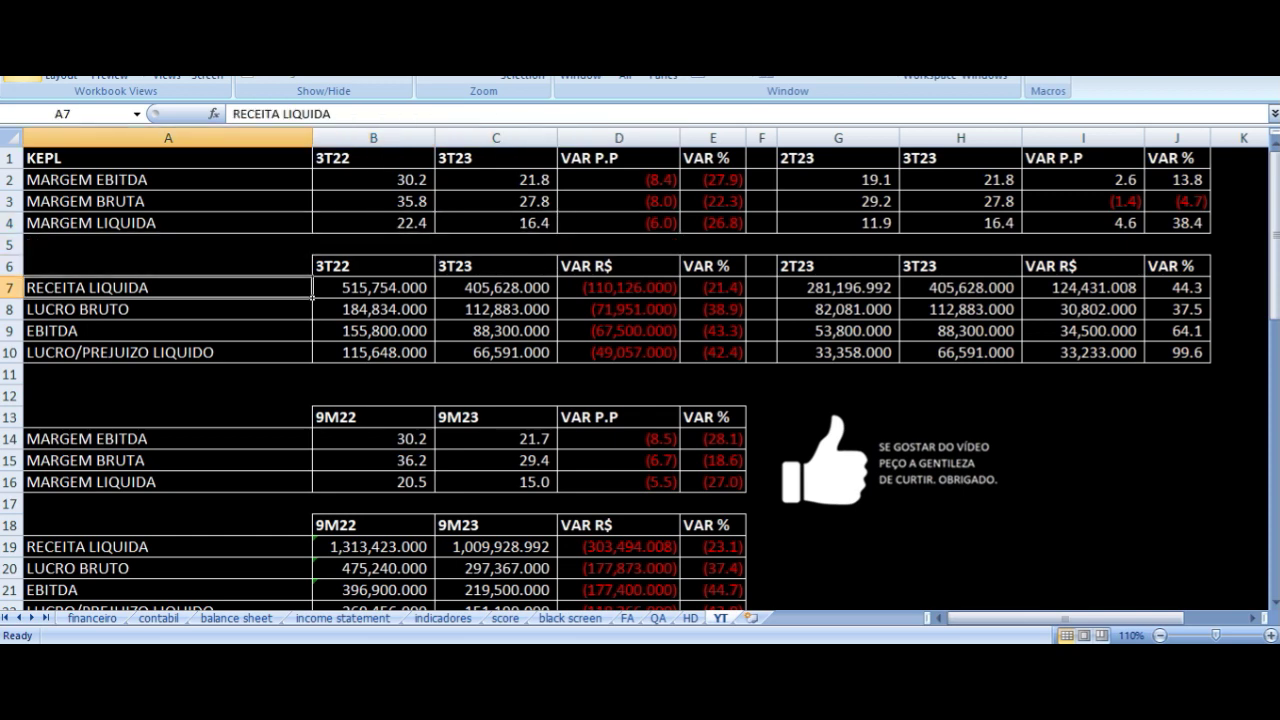
key(Right)
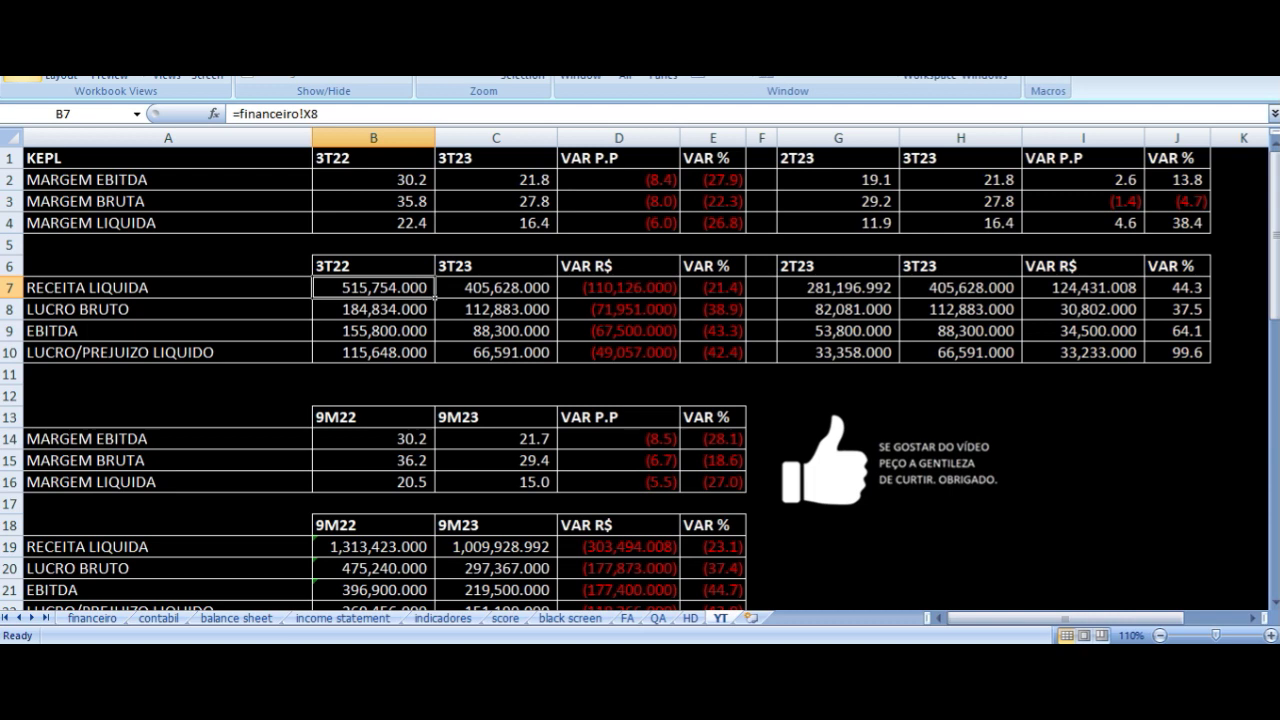
key(Right)
key(Right)
key(Right)
Examine the quarterly LUCRO BRUTO row for 3T22 and 3T23, including its variation in R$
key(Down)
key(Left)
key(Left)
key(Left)
key(Left)
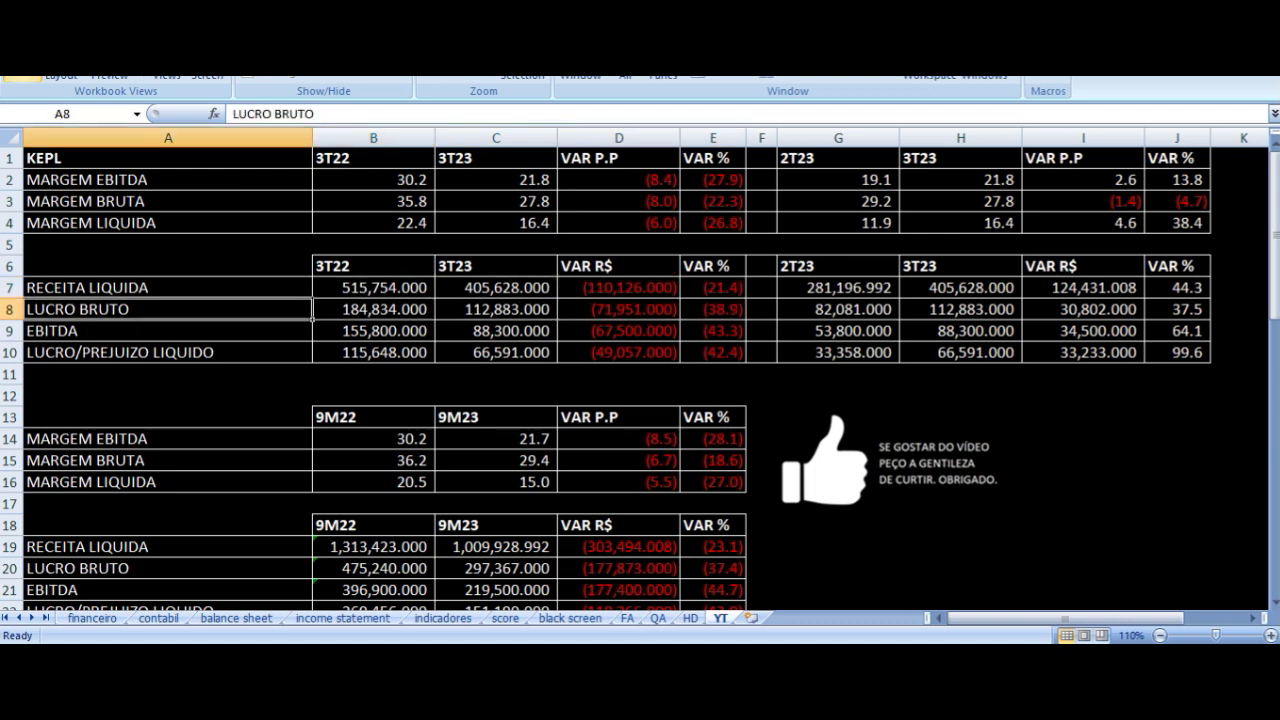
key(Right)
key(Left)
key(Right)
key(Right)
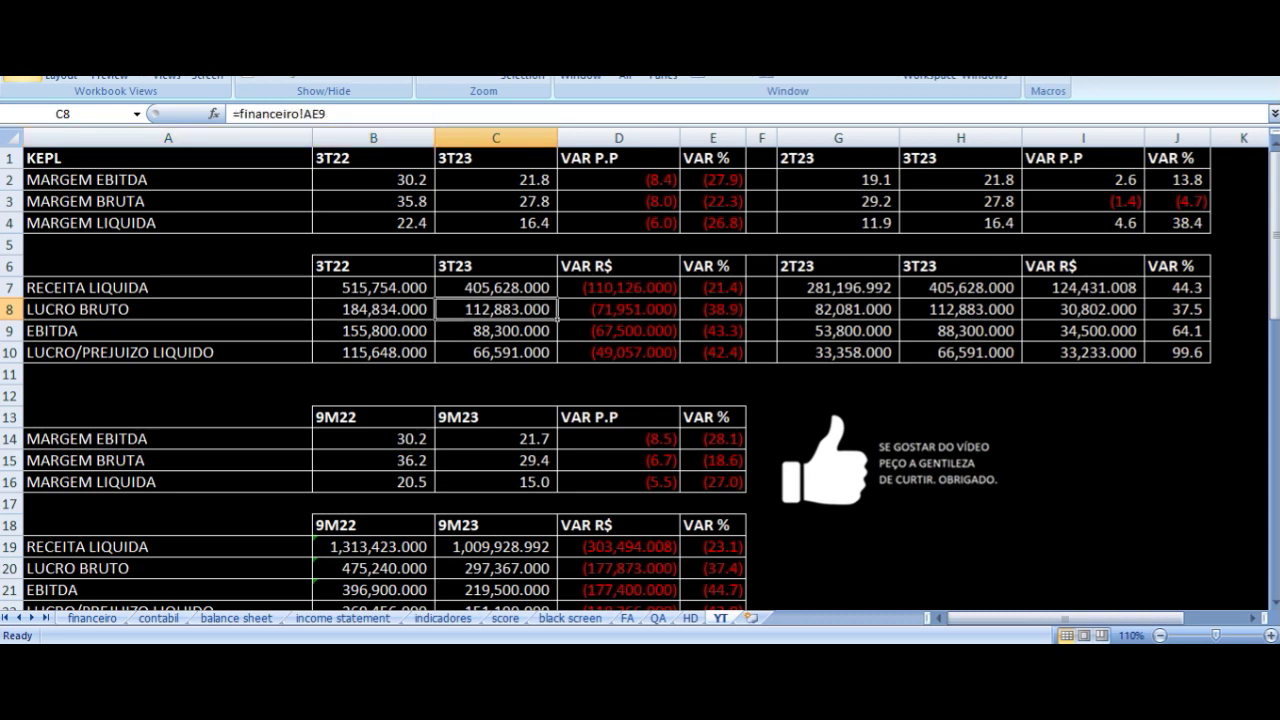
key(Right)
key(Right)
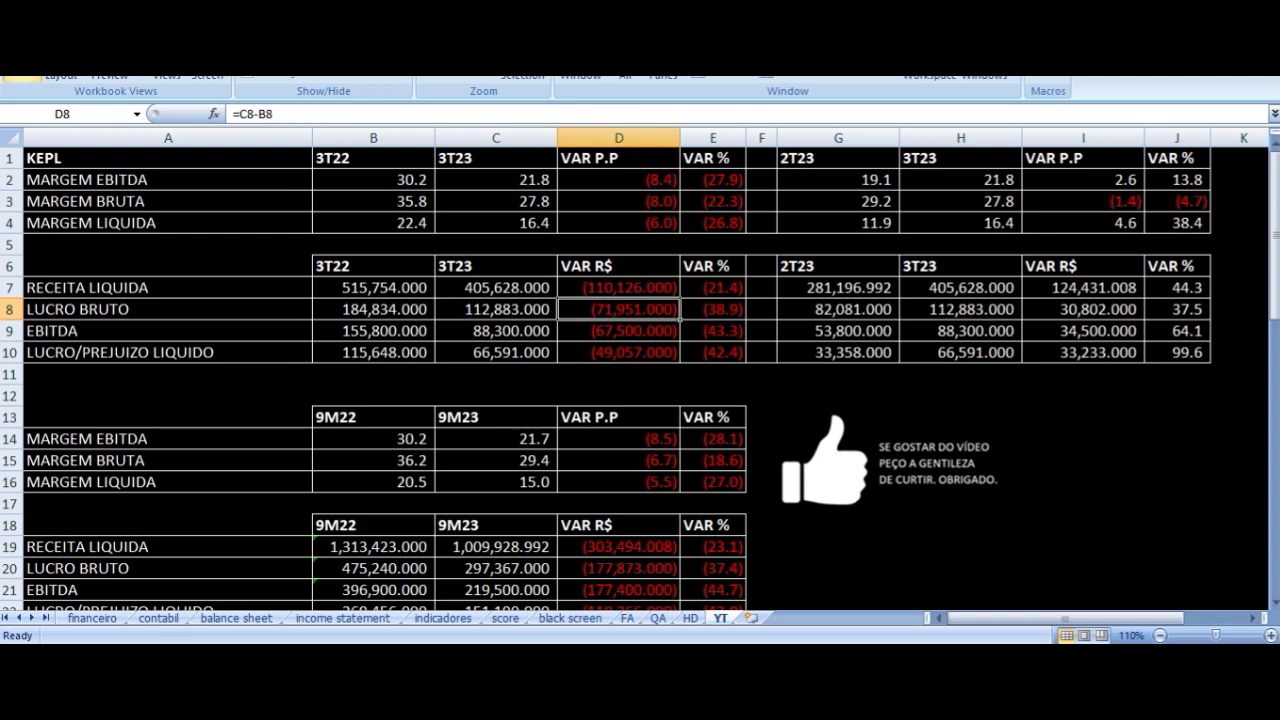
Examine the quarterly EBITDA row for 3T22 and 3T23 across to its percentage variation
key(Left)
key(Left)
key(Left)
key(Left)
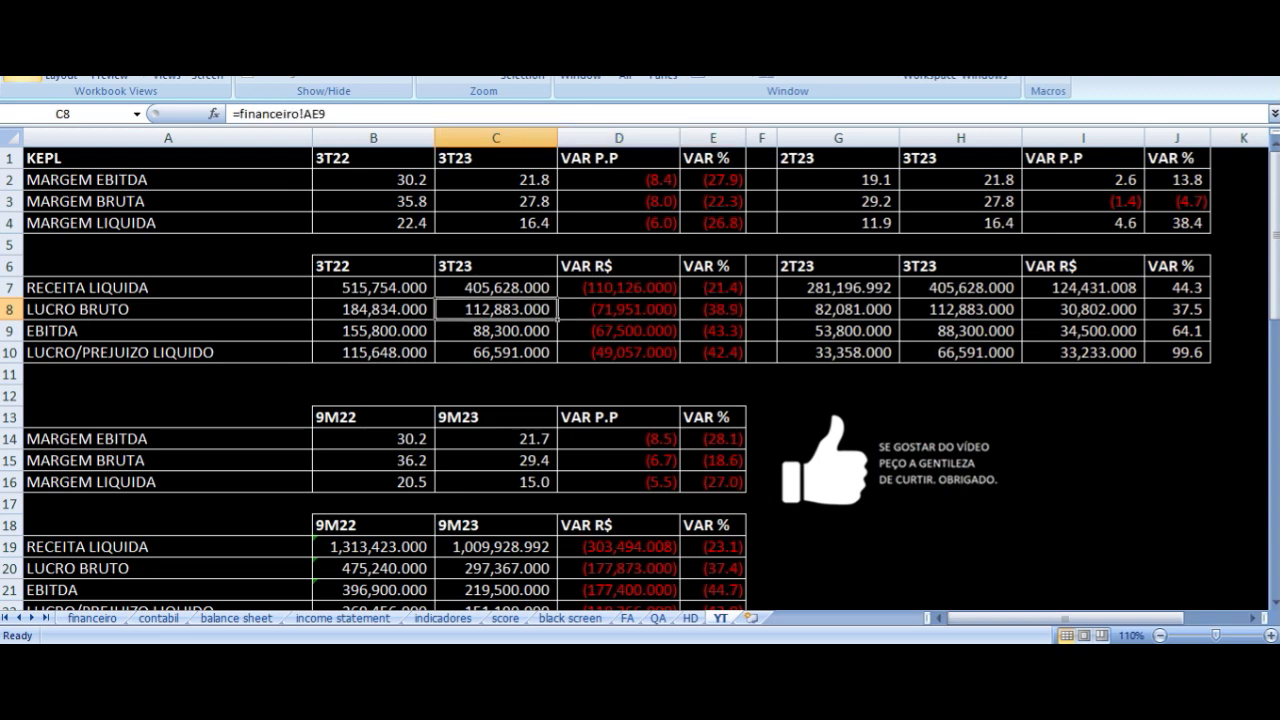
key(Down)
key(Down)
key(Up)
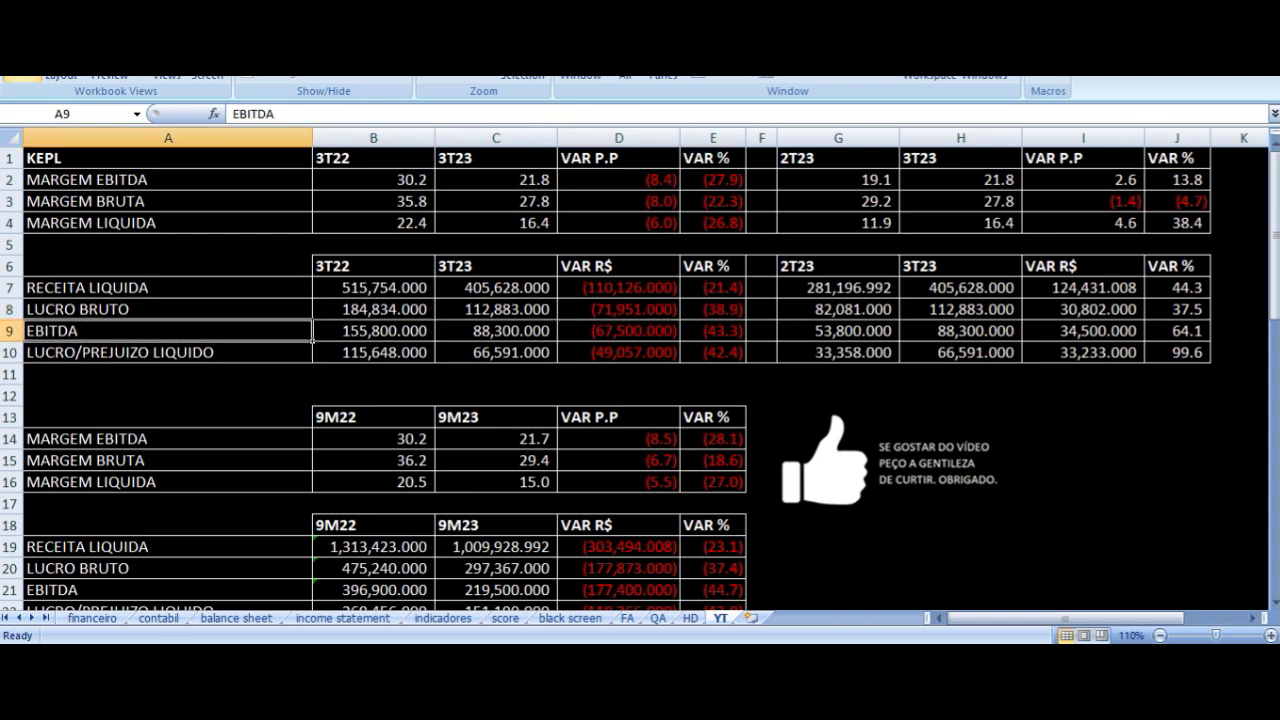
key(Right)
key(Right)
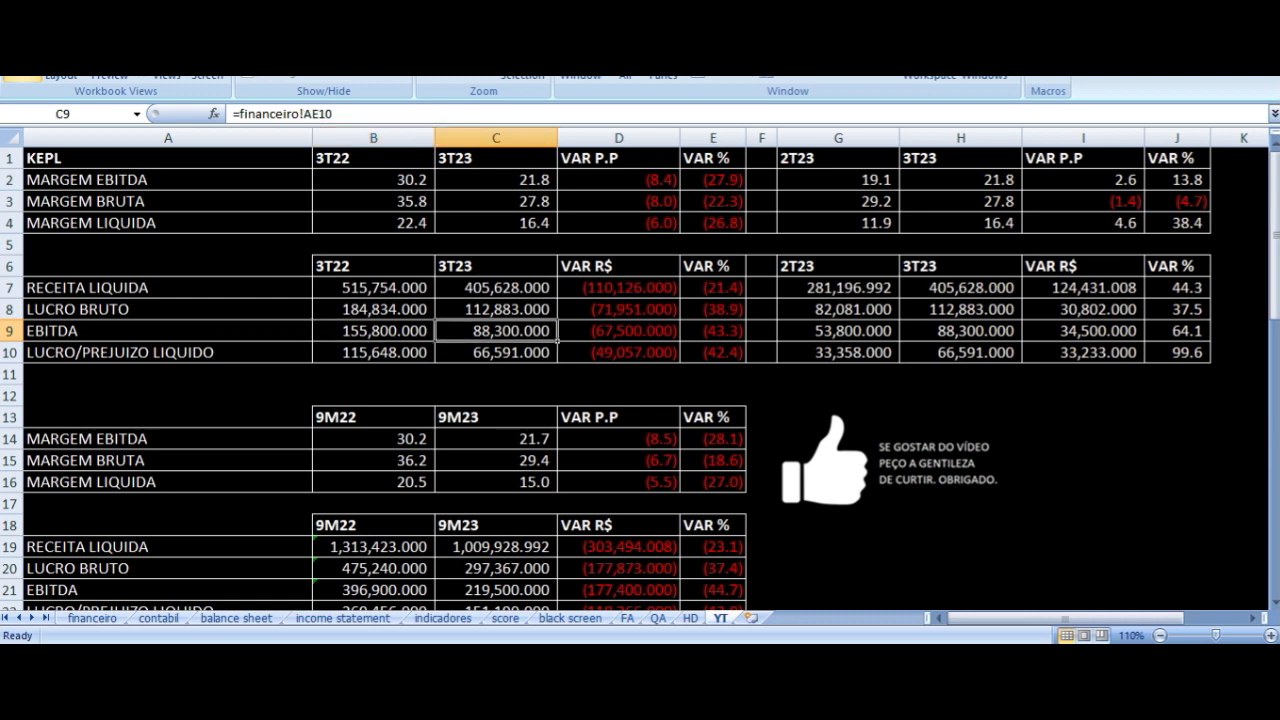
key(Right)
key(Right)
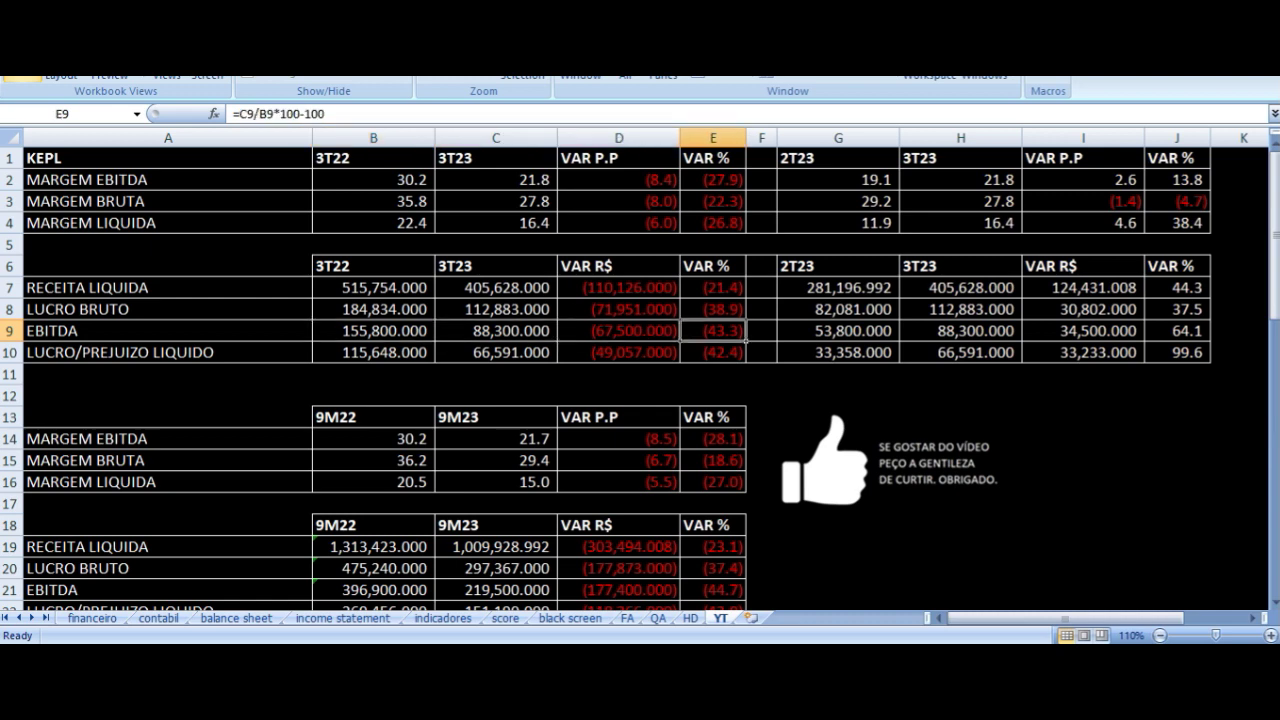
Examine the quarterly LUCRO/PREJUIZO LIQUIDO row from 3T22 through 3T23 to its percentage variation
key(Down)
key(Left)
key(Left)
key(Left)
key(Left)
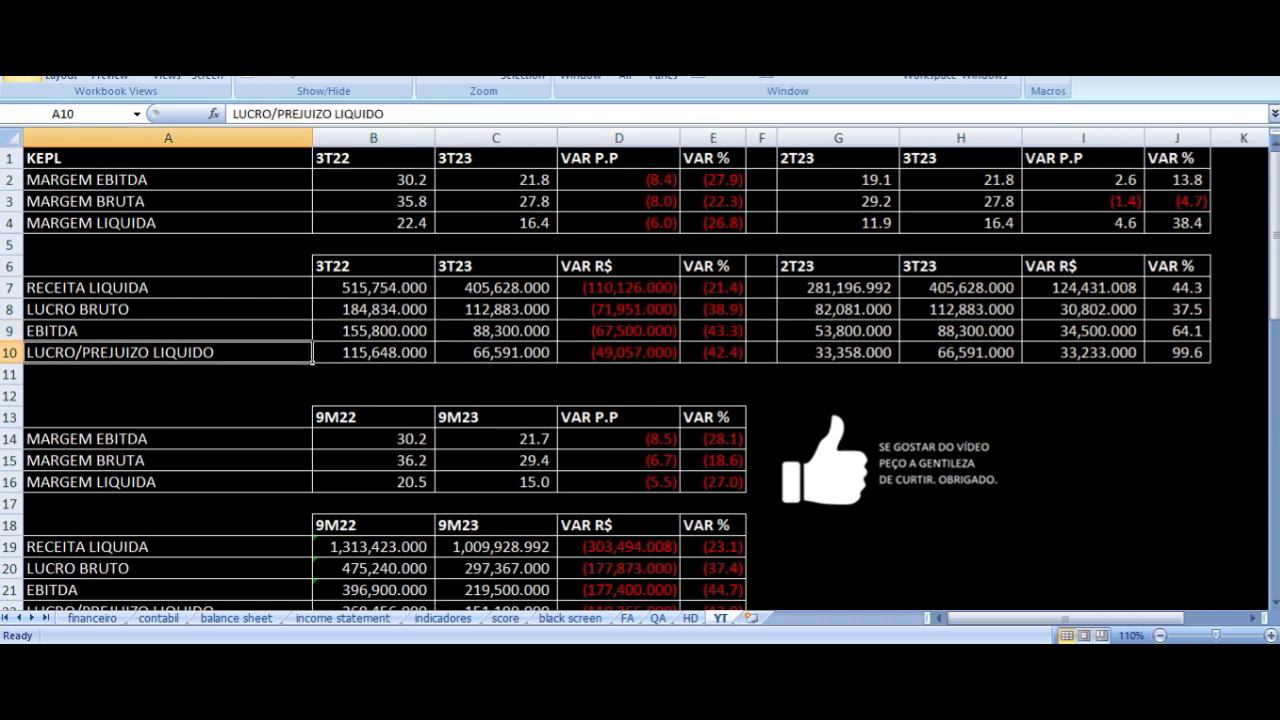
key(Right)
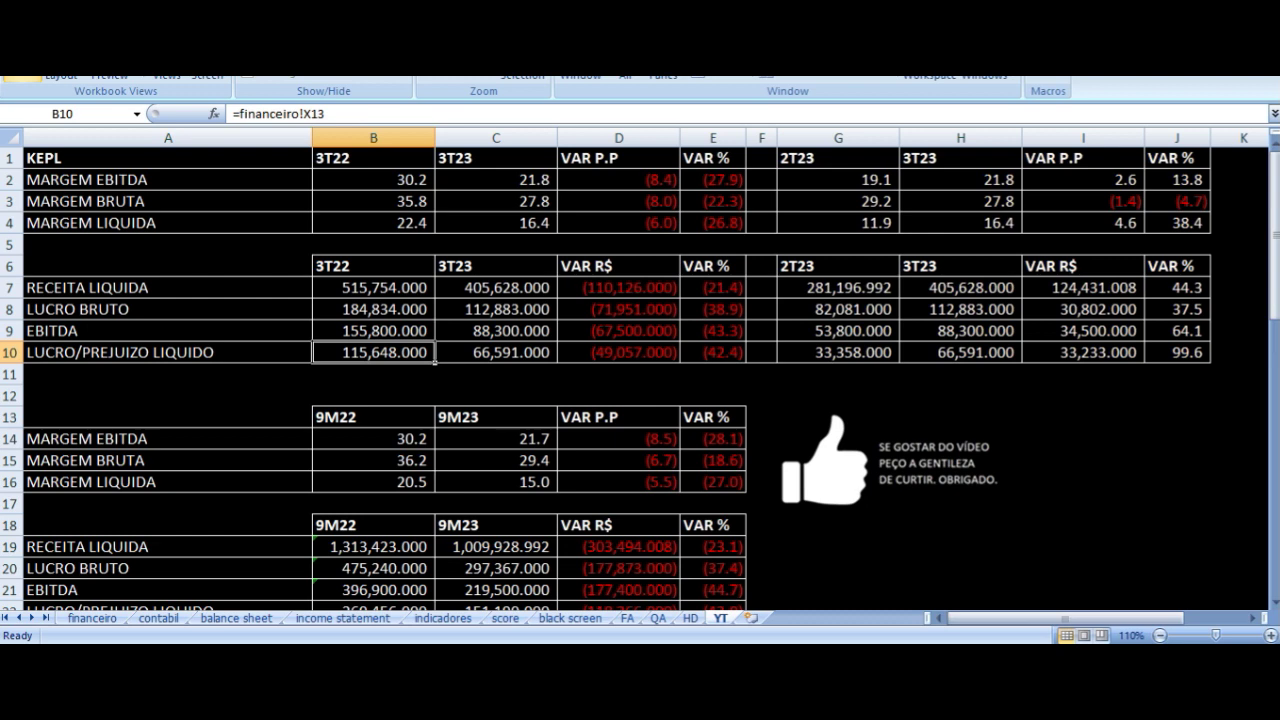
key(Right)
key(Right)
key(Right)
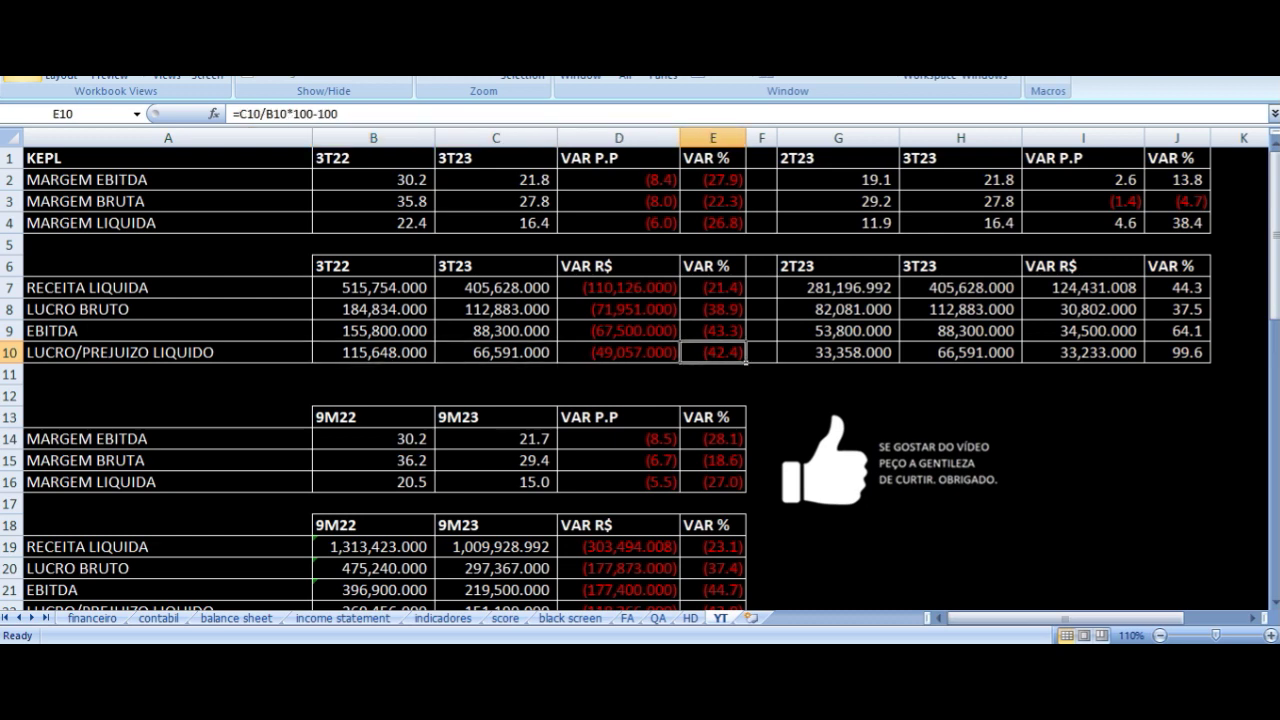
Examine MARGEM EBITDA in the 2T23 versus 3T23 comparison, including its percentage-point variation
key(Up)
key(Up)
key(Up)
key(Up)
key(Up)
key(Up)
key(Up)
key(Up)
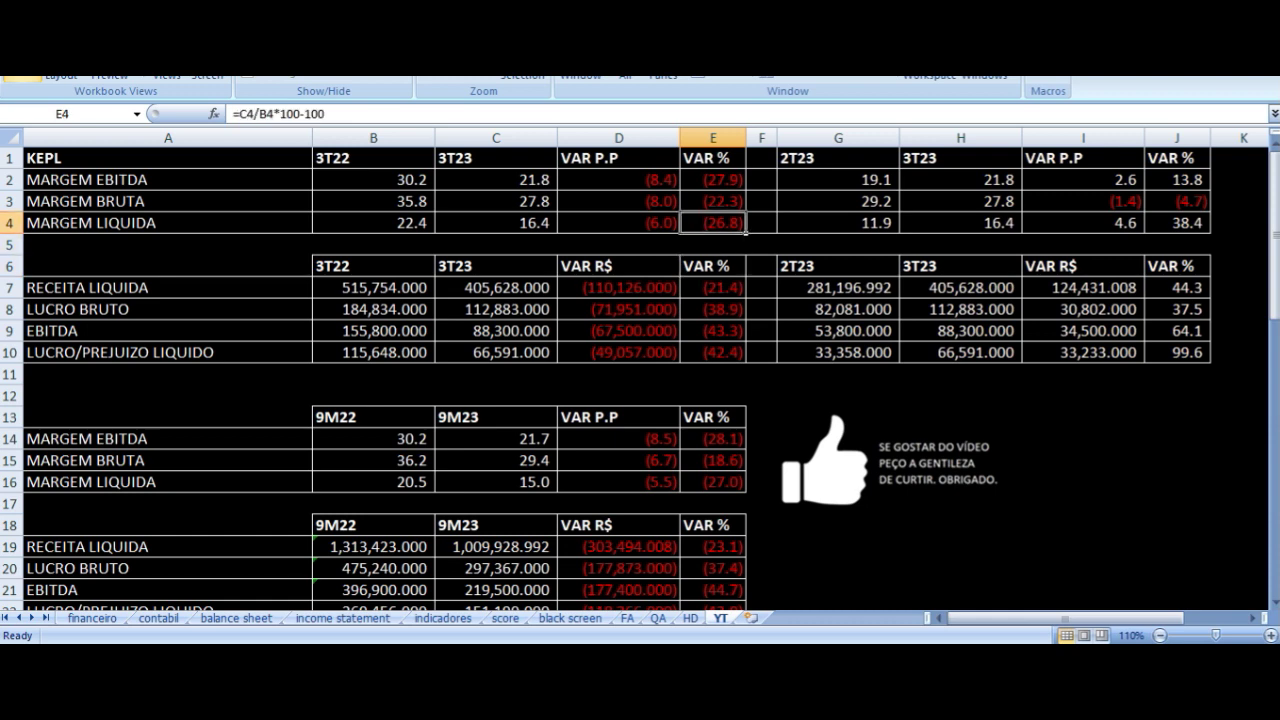
key(Up)
key(Down)
key(Right)
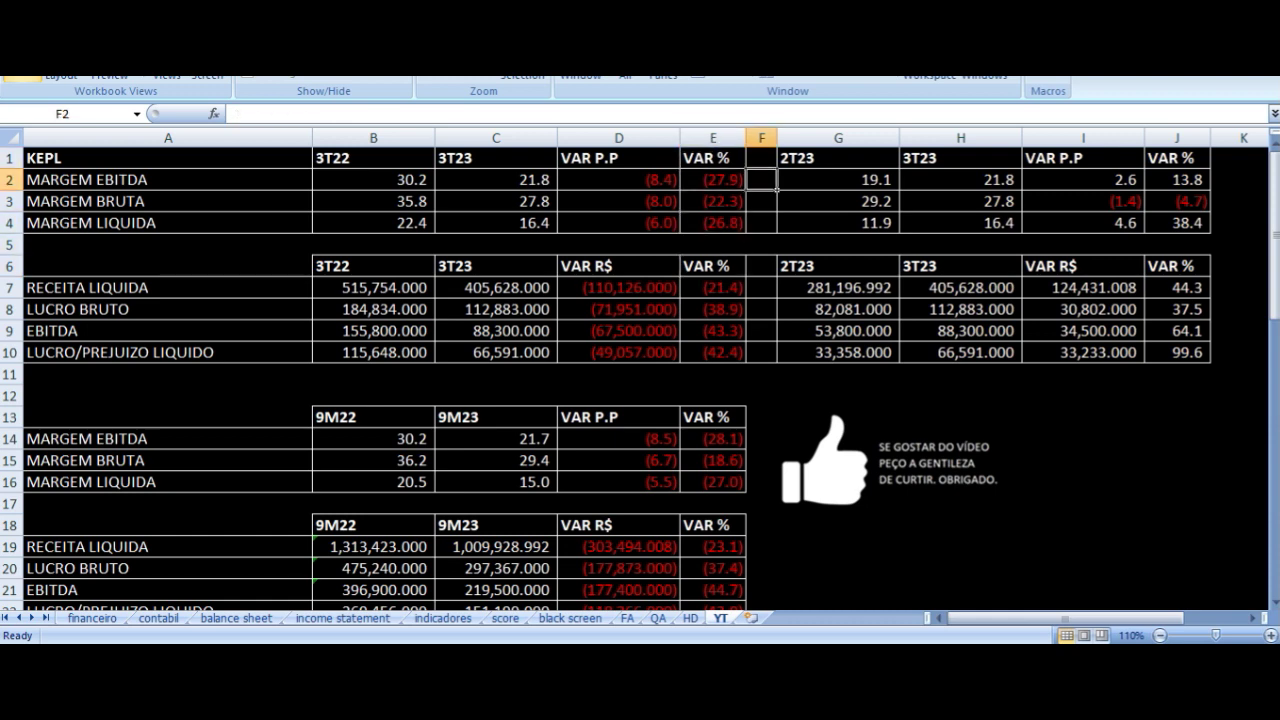
key(Right)
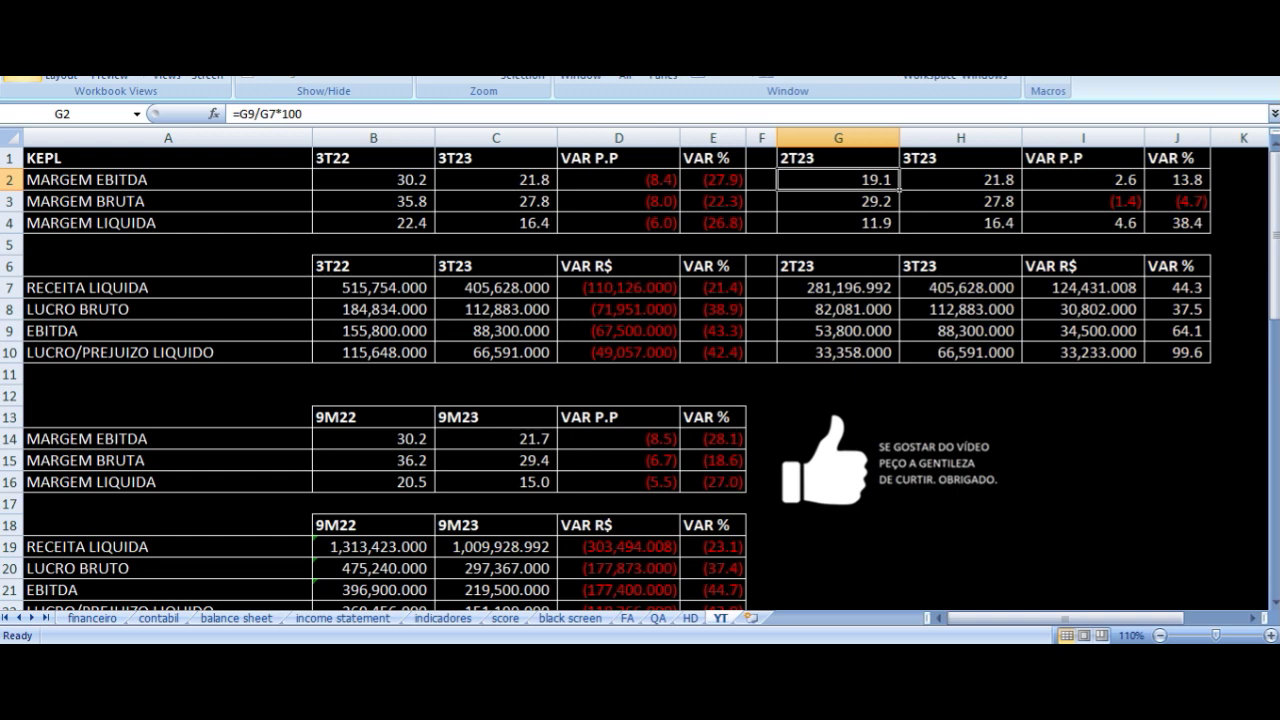
key(Right)
key(Right)
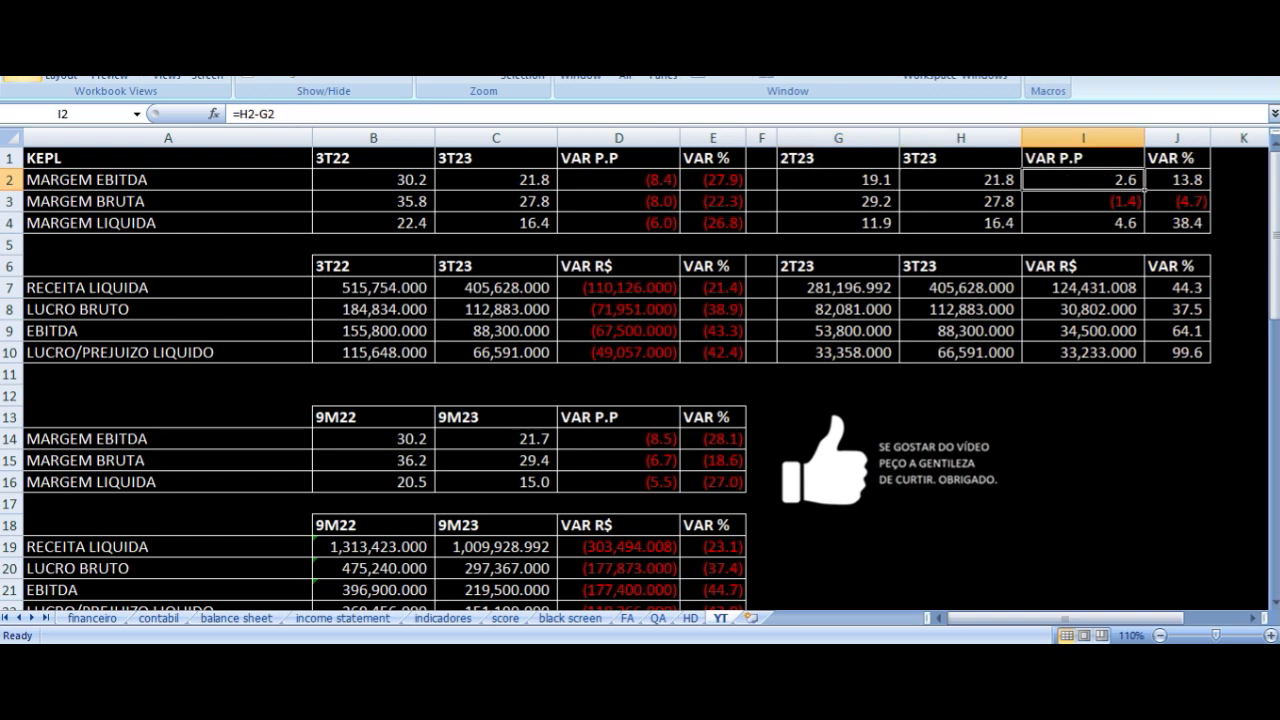
Examine MARGEM BRUTA for 2T23 and 3T23, including its percentage-point variation
key(Down)
key(Left)
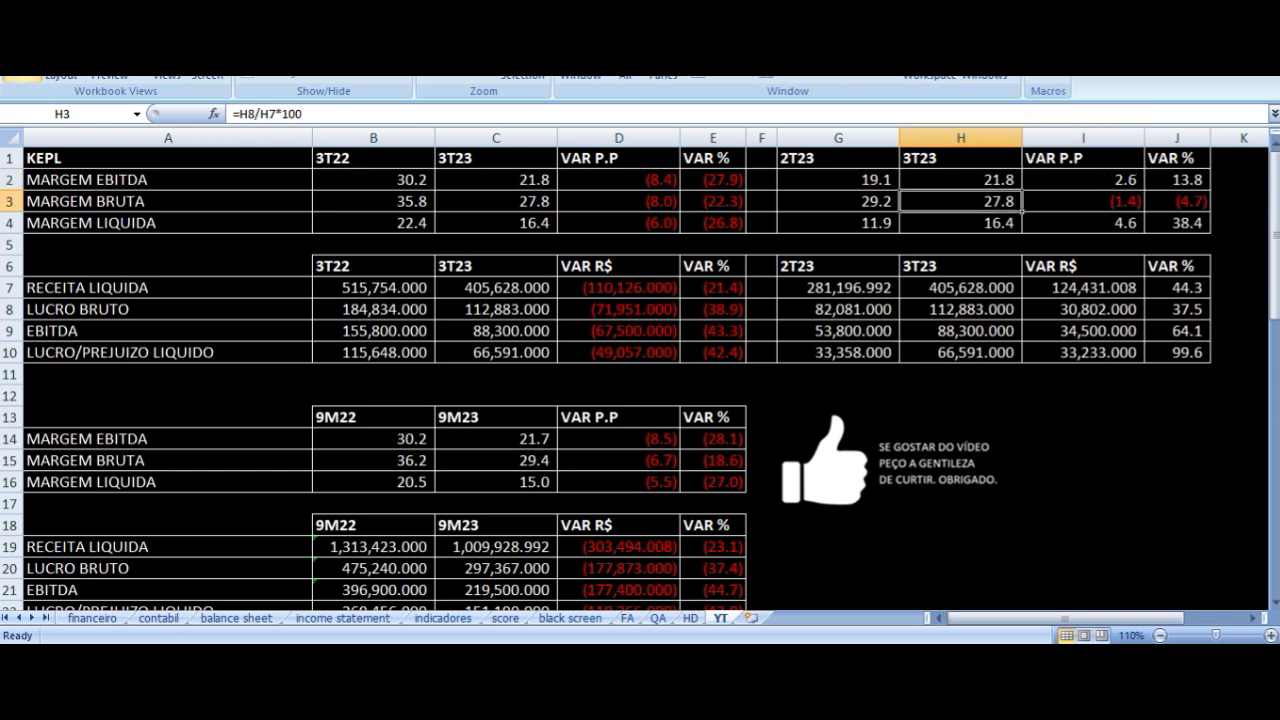
key(Left)
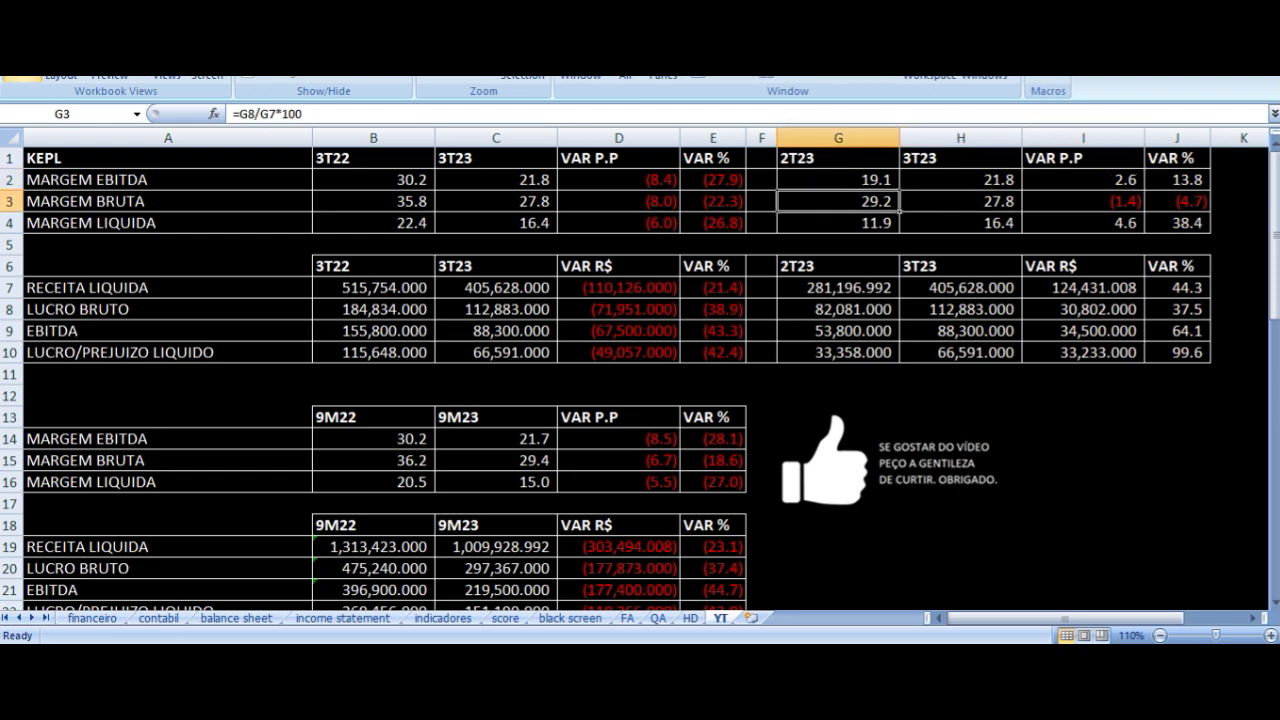
key(Right)
key(Right)
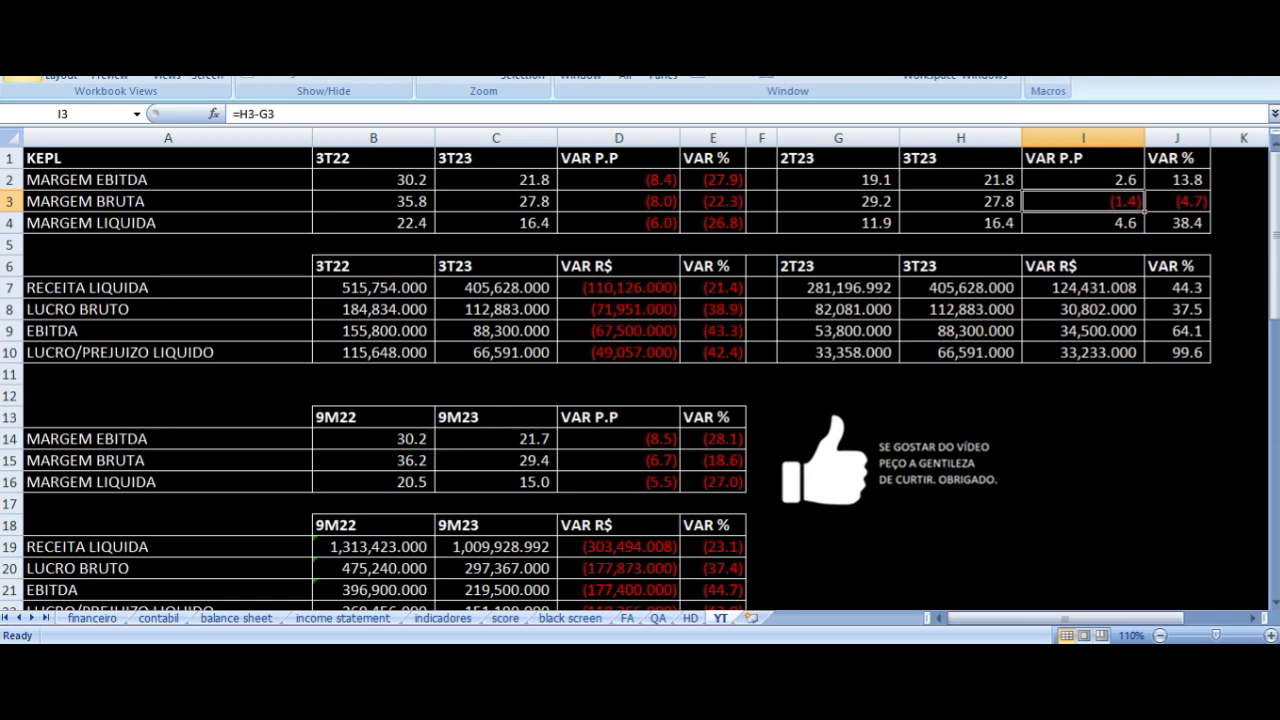
Examine MARGEM LIQUIDA for 2T23 and 3T23, including its percentage-point variation
key(Down)
key(Left)
key(Left)
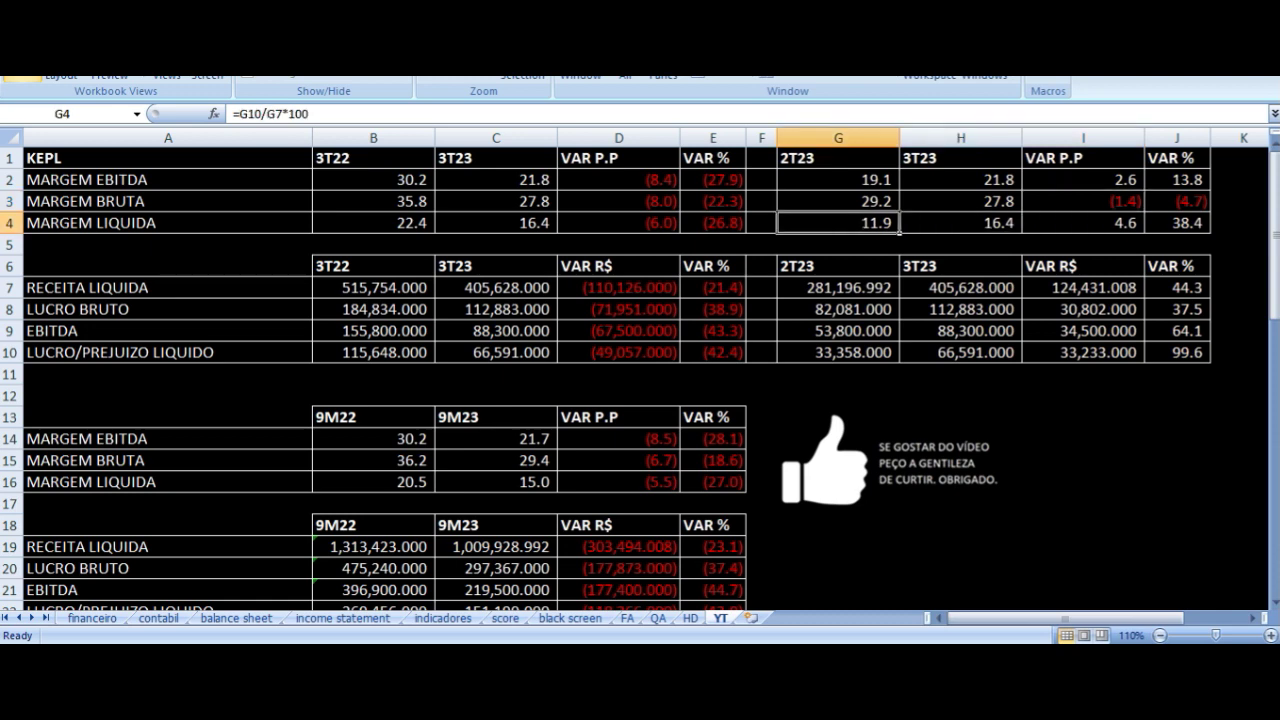
key(Right)
key(Right)
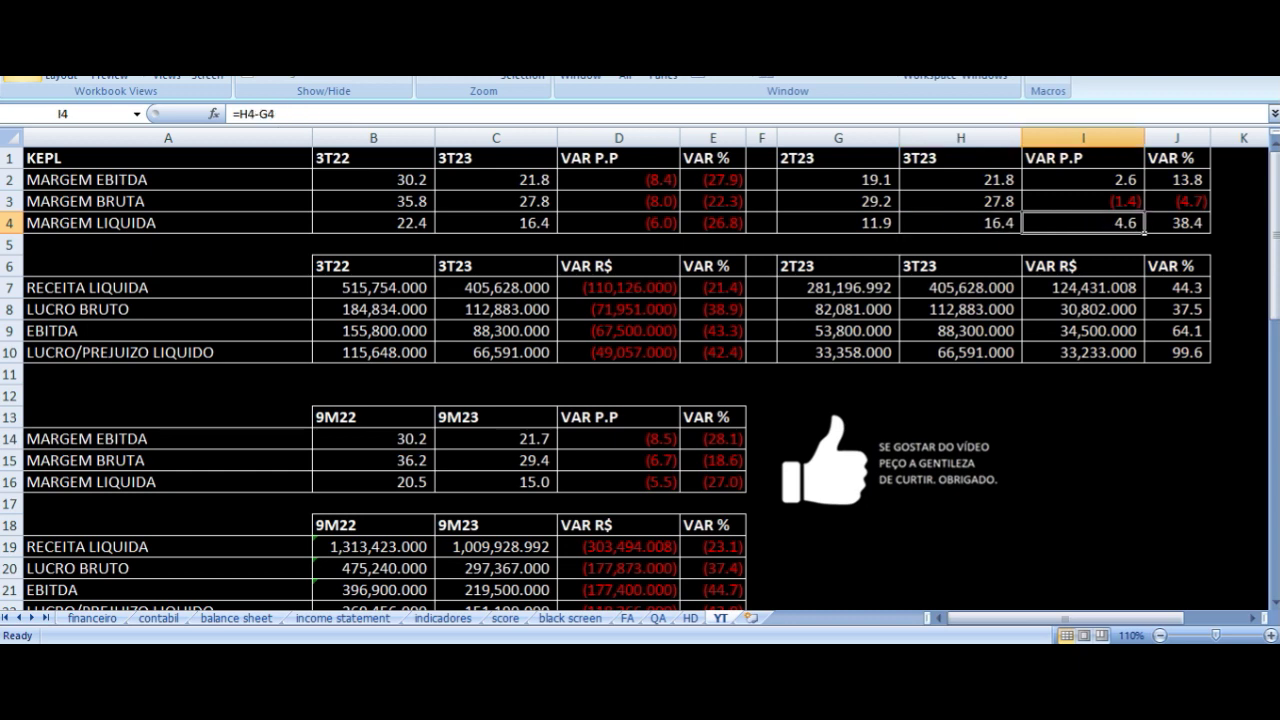
Recheck the 2T23 to 3T23 margin variations, and examine RECEITA LIQUIDA for the same quarters across to its percentage variation
key(Down)
key(Down)
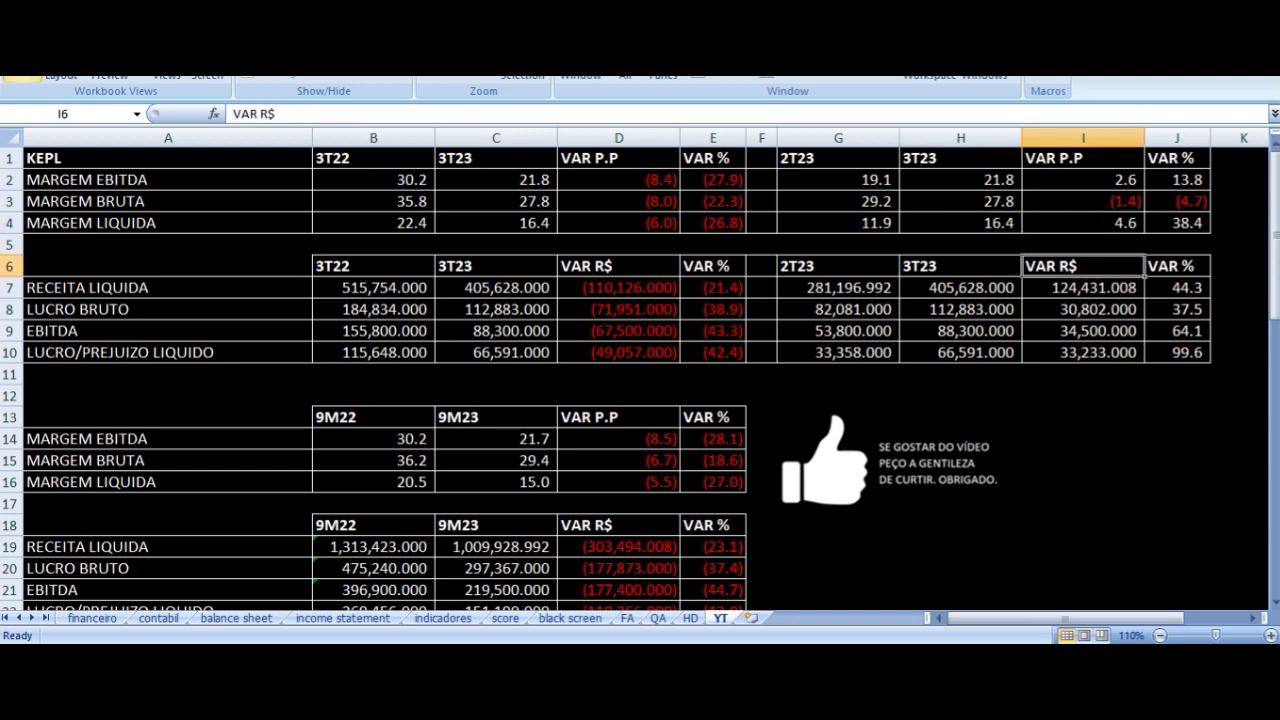
key(Up)
key(Up)
key(Up)
key(Down)
key(Down)
key(Down)
key(Down)
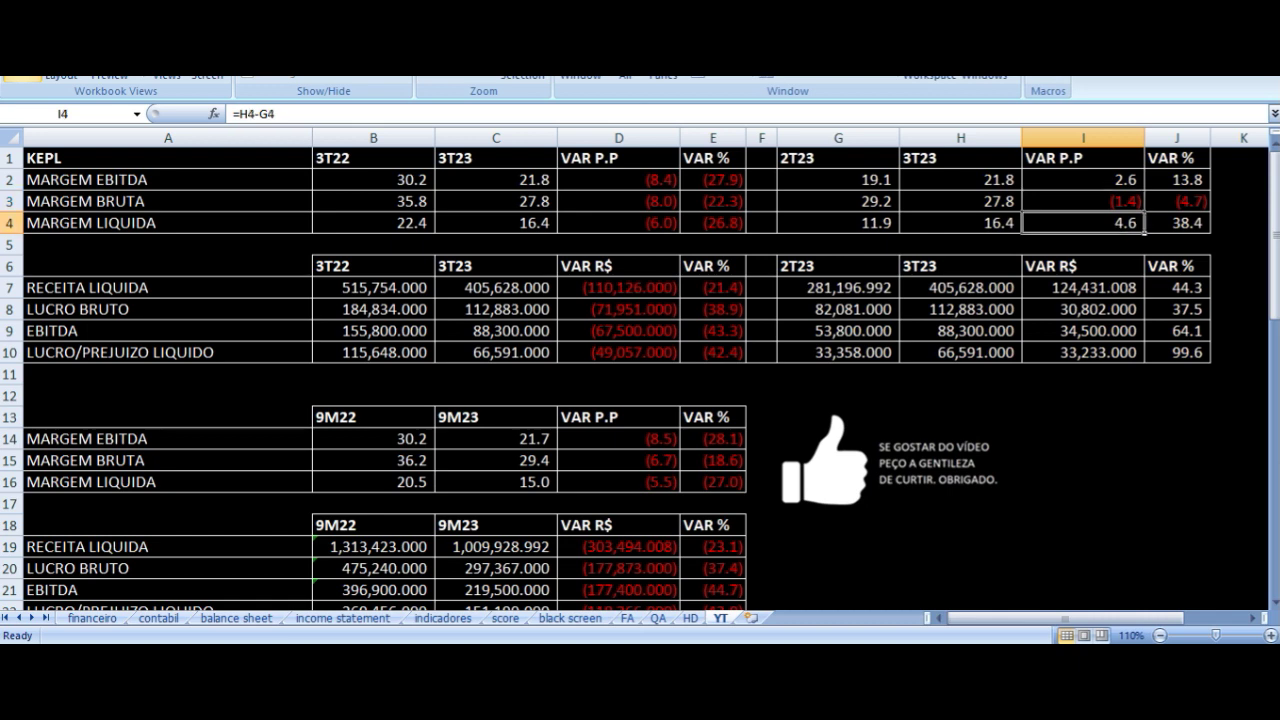
key(Left)
key(Left)
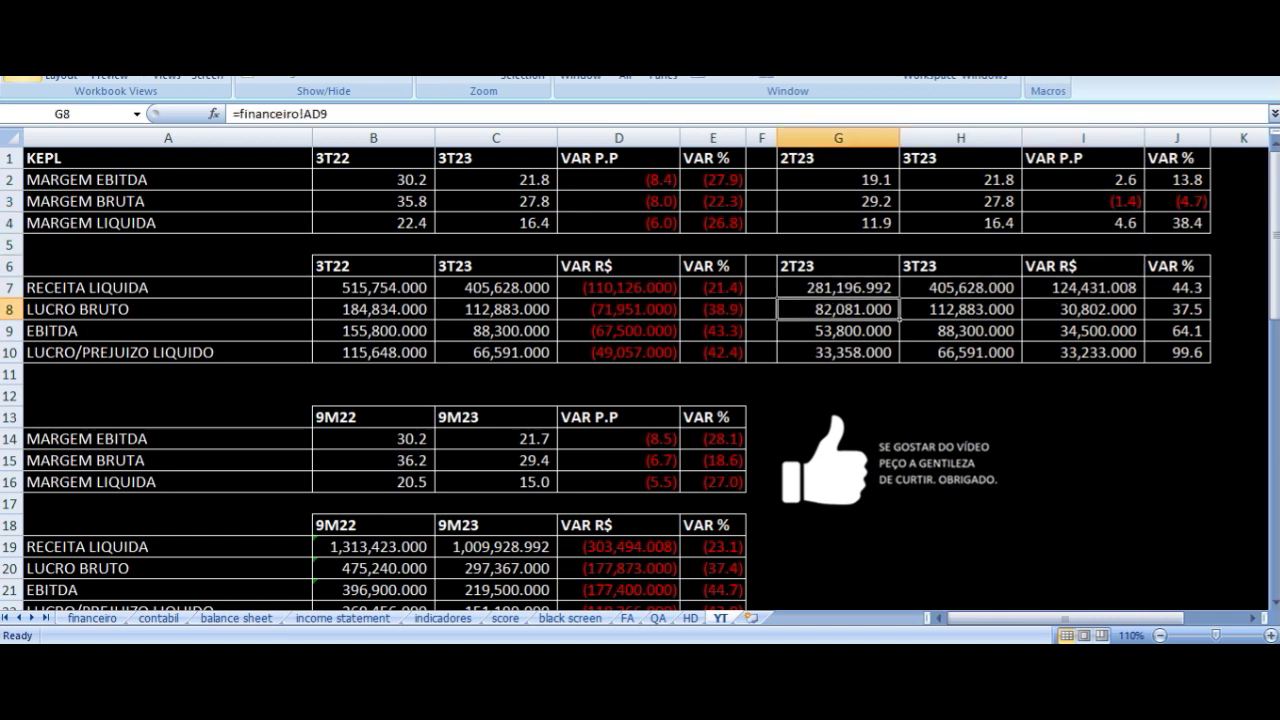
key(Right)
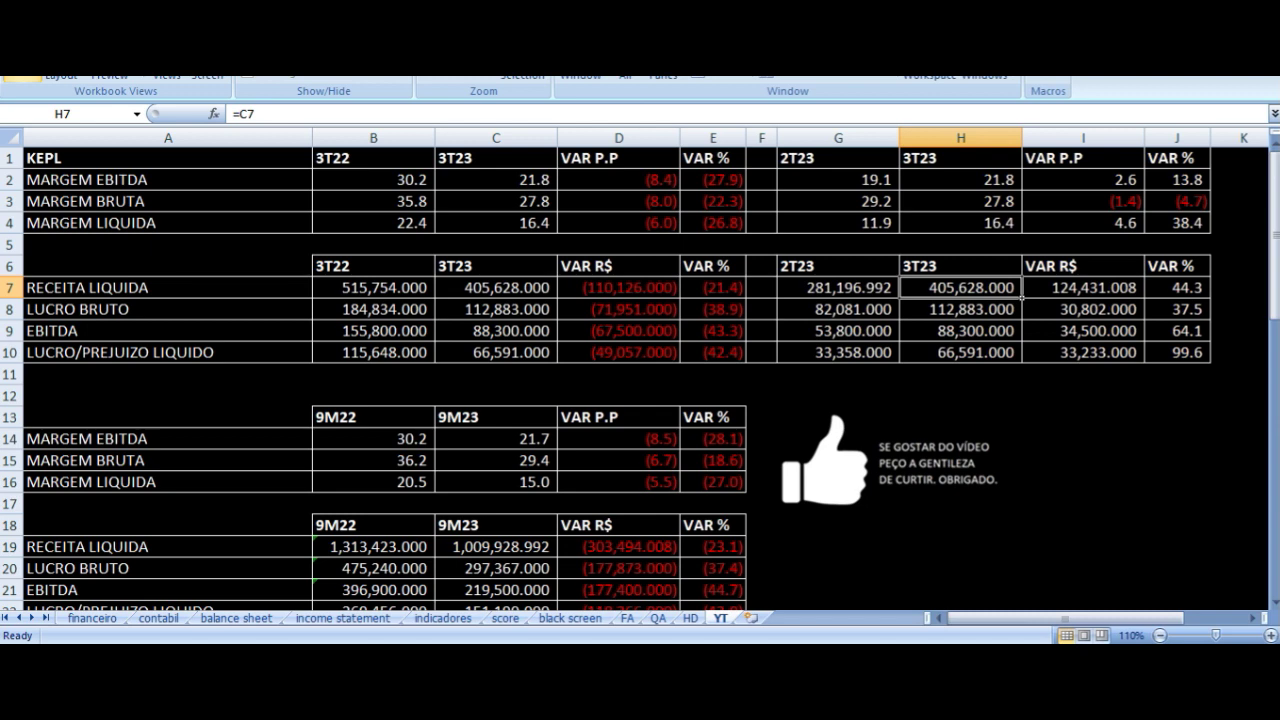
key(Right)
key(Right)
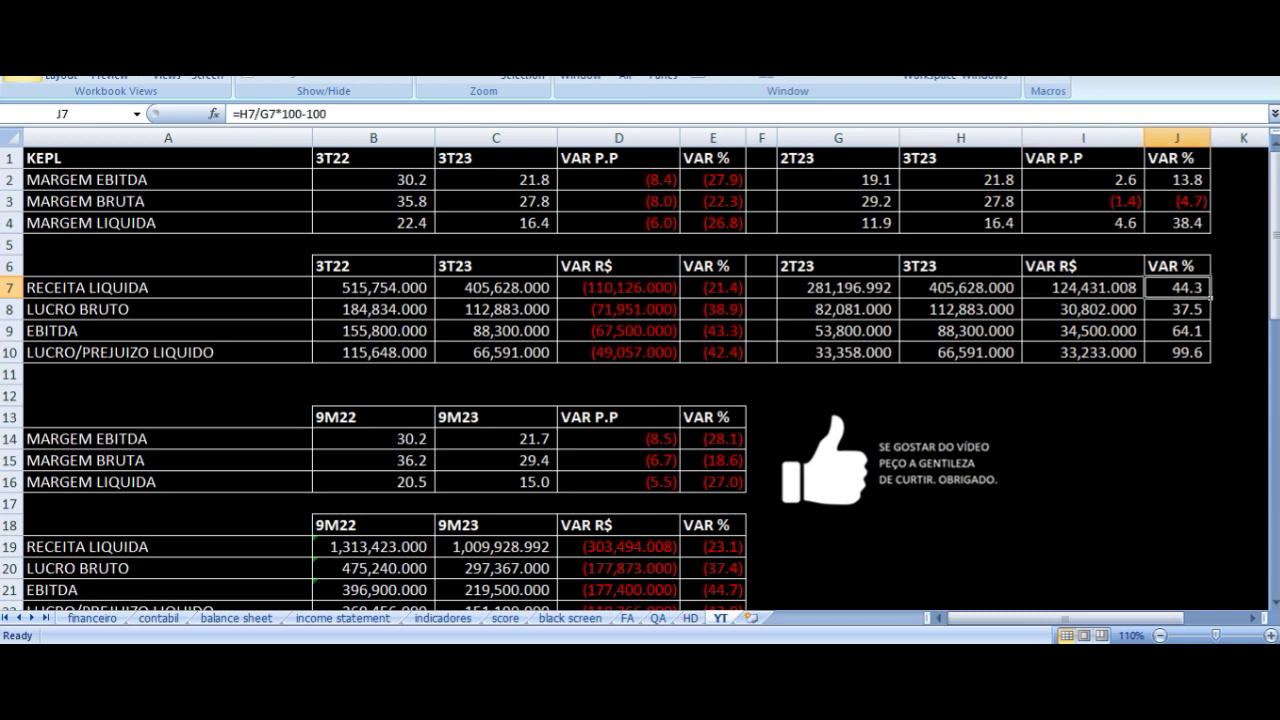
Examine LUCRO BRUTO for 2T23 and 3T23 across to its percentage variation
key(Down)
key(Left)
key(Left)
key(Left)
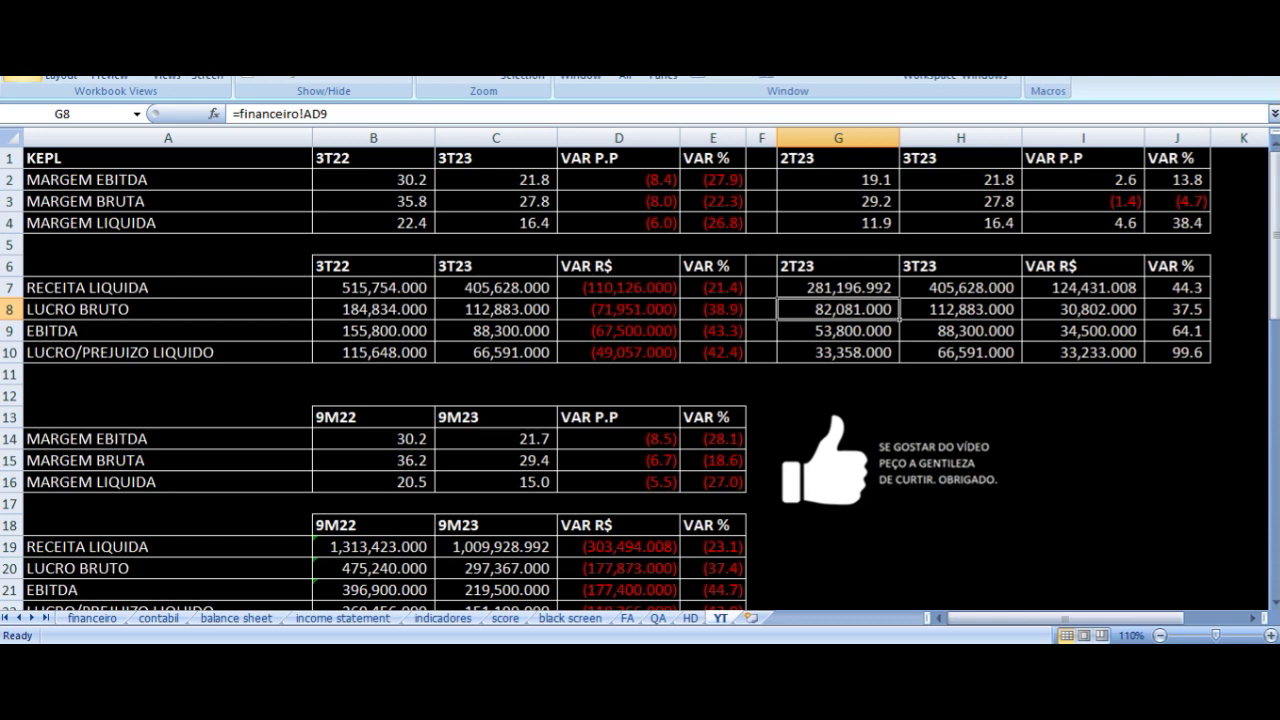
key(Right)
key(Right)
key(Right)
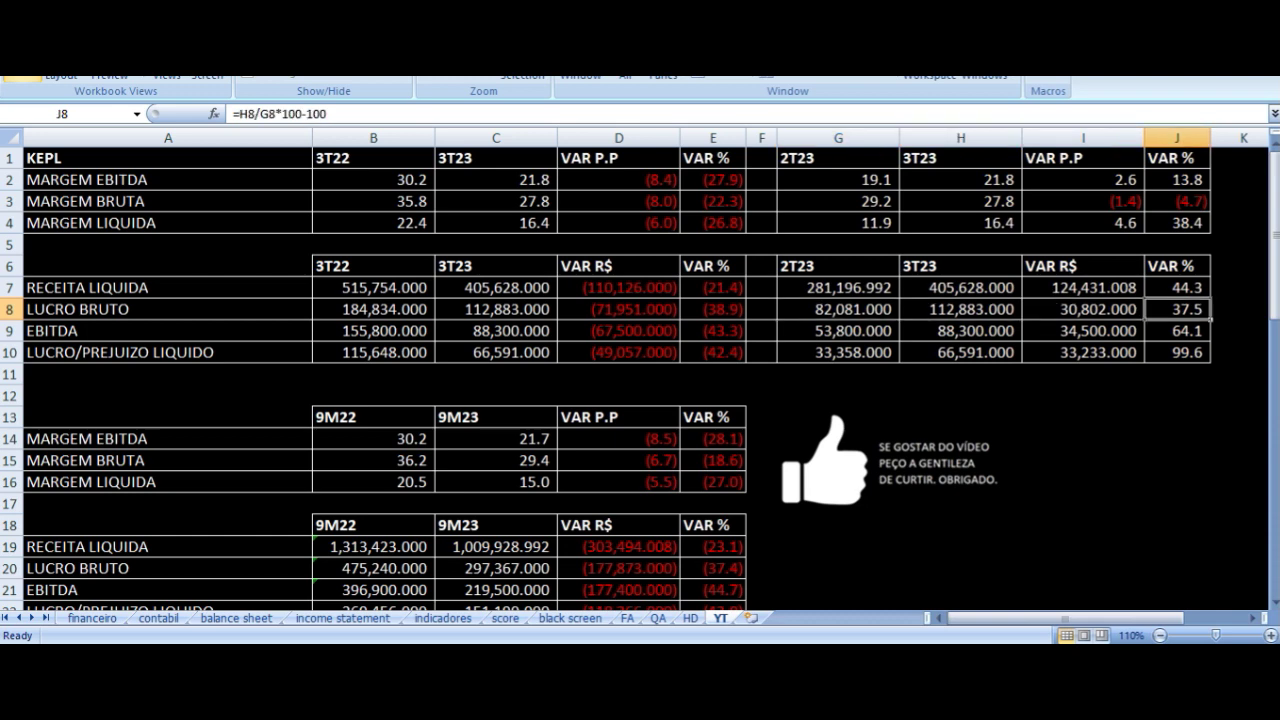
Examine EBITDA for 2T23 and 3T23 across to its percentage variation
key(Down)
key(Left)
key(Left)
key(Left)
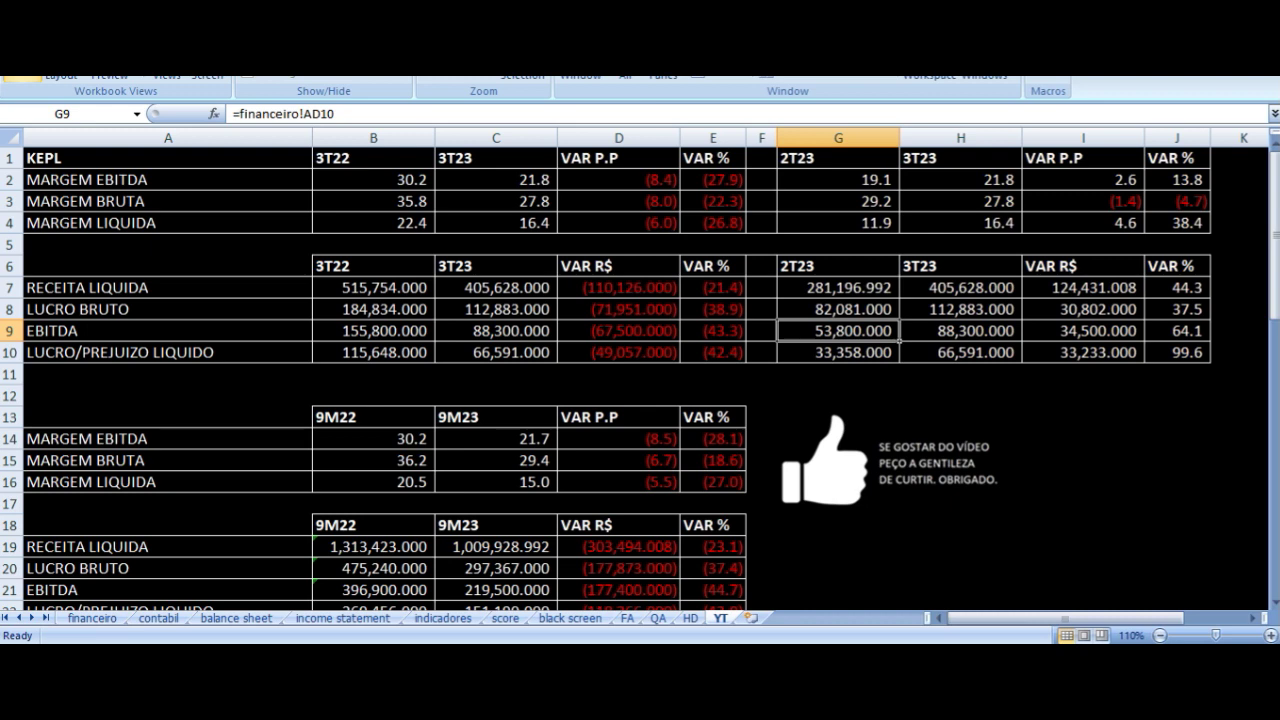
key(Right)
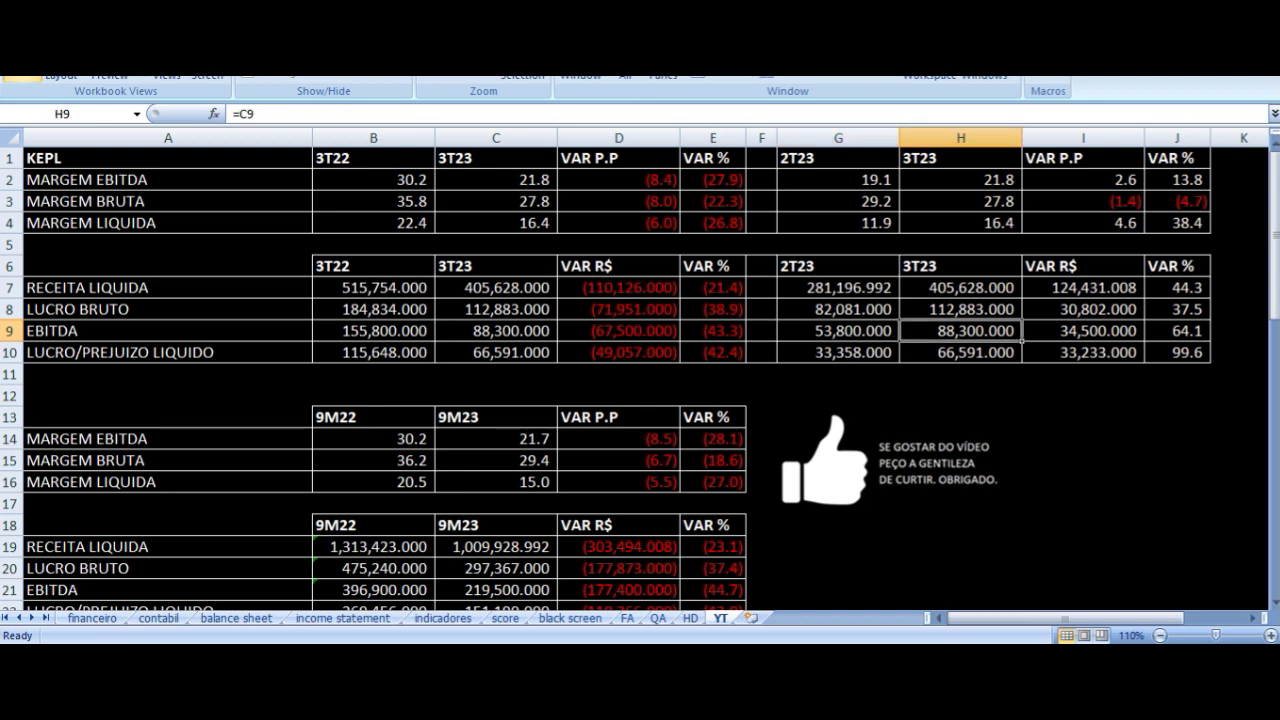
key(Right)
key(Right)
Examine LUCRO/PREJUIZO LIQUIDO for 2T23 and 3T23 across to its percentage variation
key(Down)
key(Left)
key(Left)
key(Left)
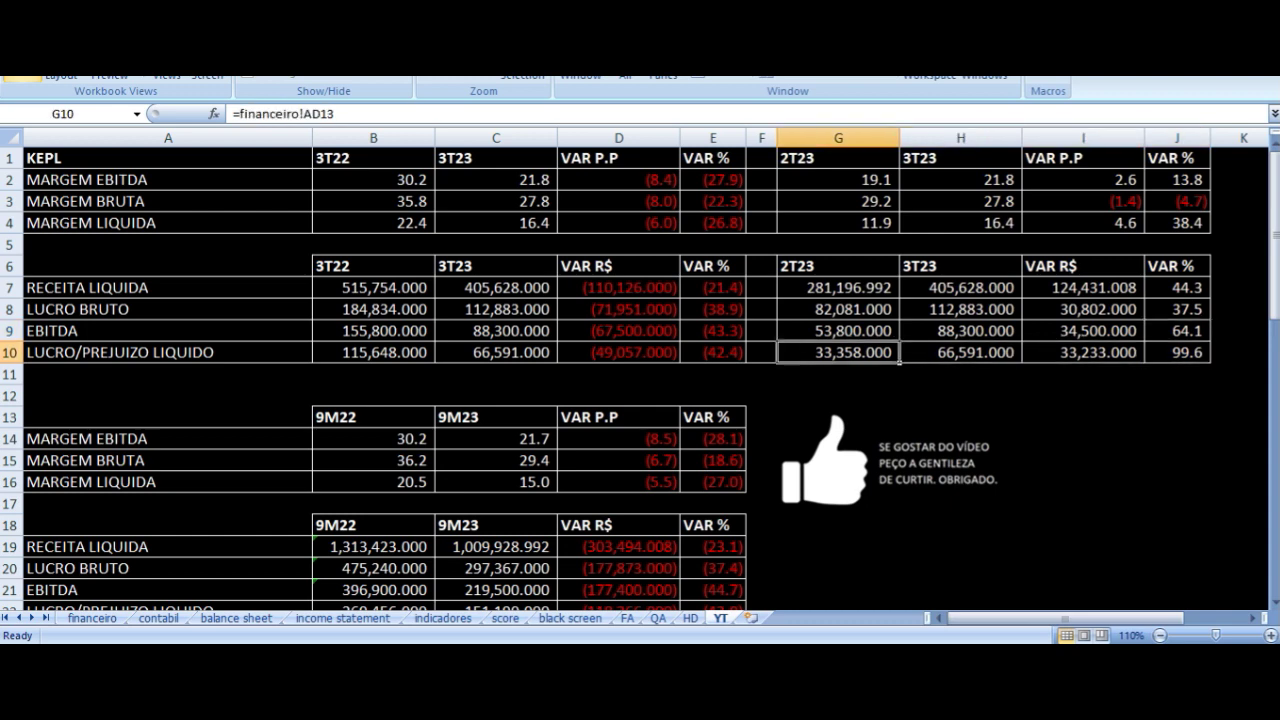
key(Right)
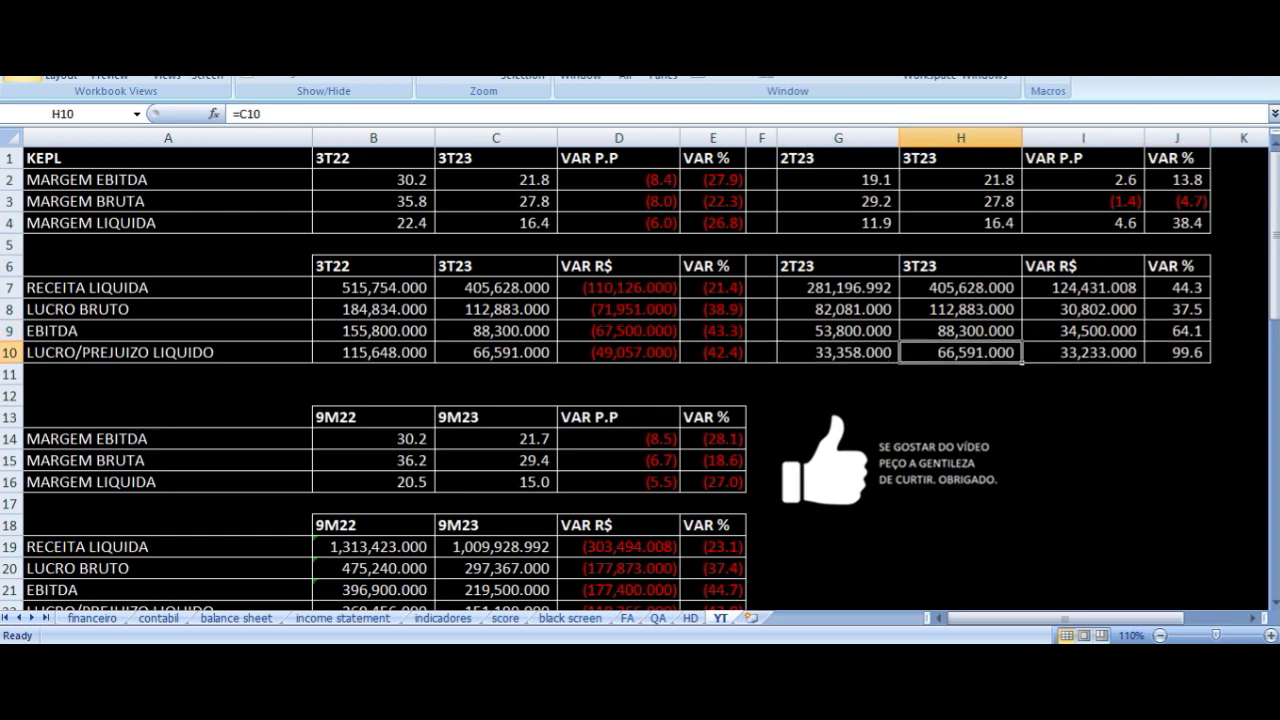
key(Right)
key(Right)
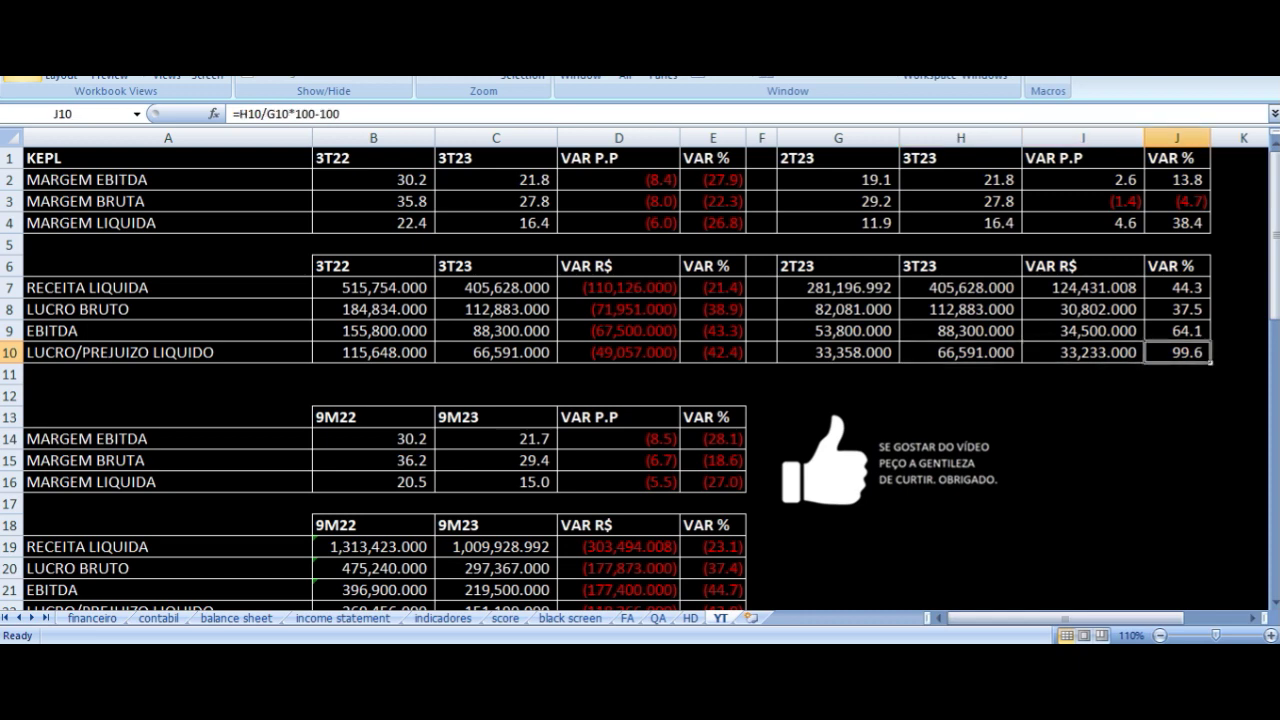
key(Left)
key(Left)
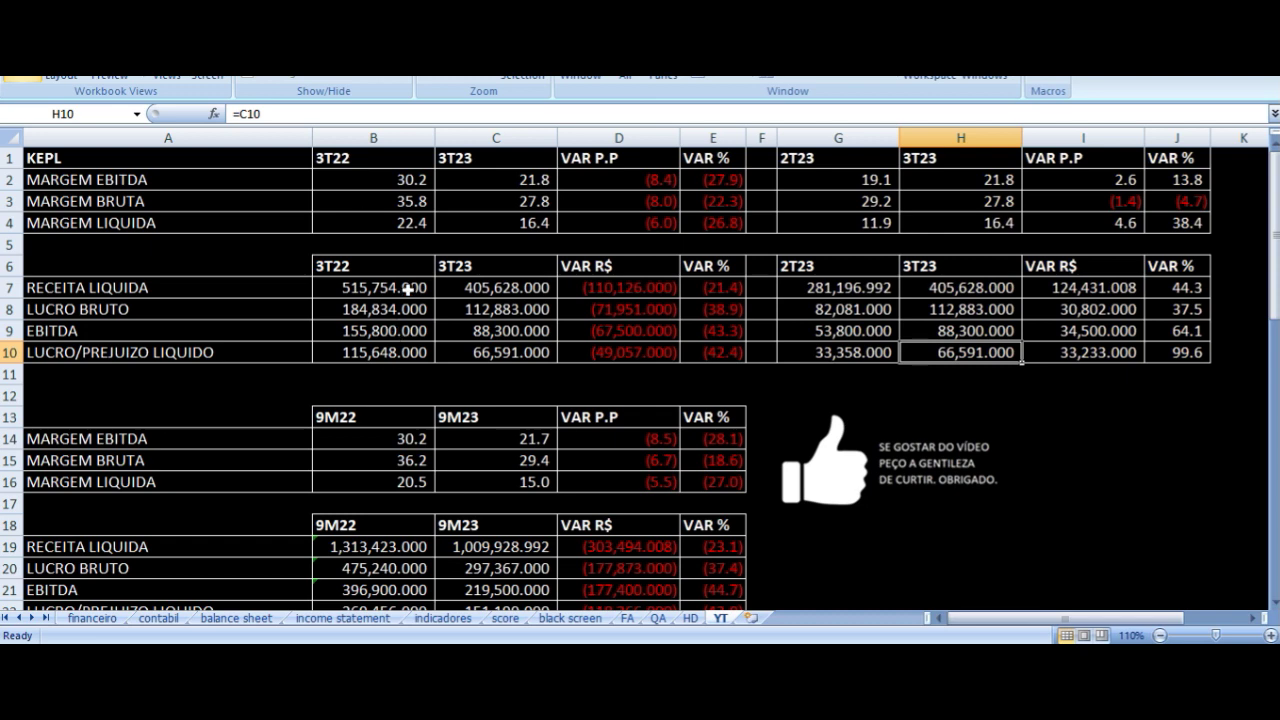
Switch to the Yahoo Finance chart of KEPL3.SA and examine the share price history
scroll(408, 289, down, 2)
scroll(464, 301, up, 1)
scroll(456, 309, up, 1)
key(alt+Tab)
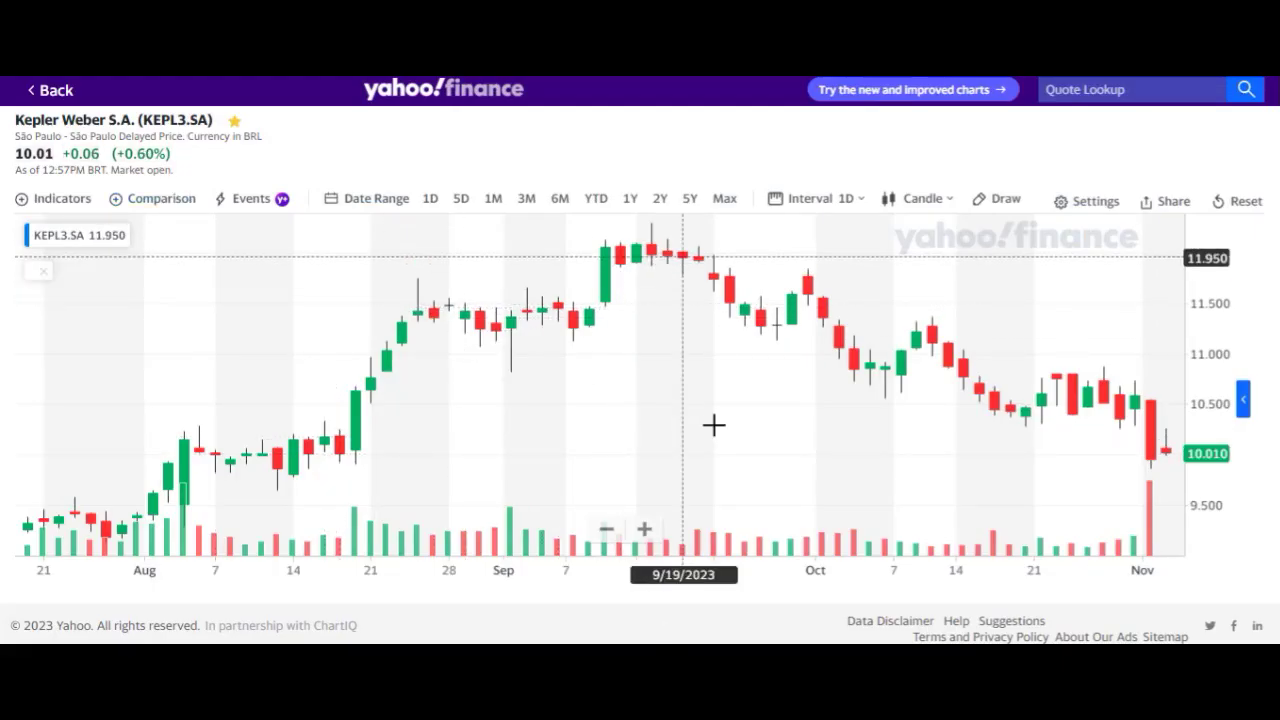
scroll(789, 445, down, 2)
scroll(789, 445, down, 5)
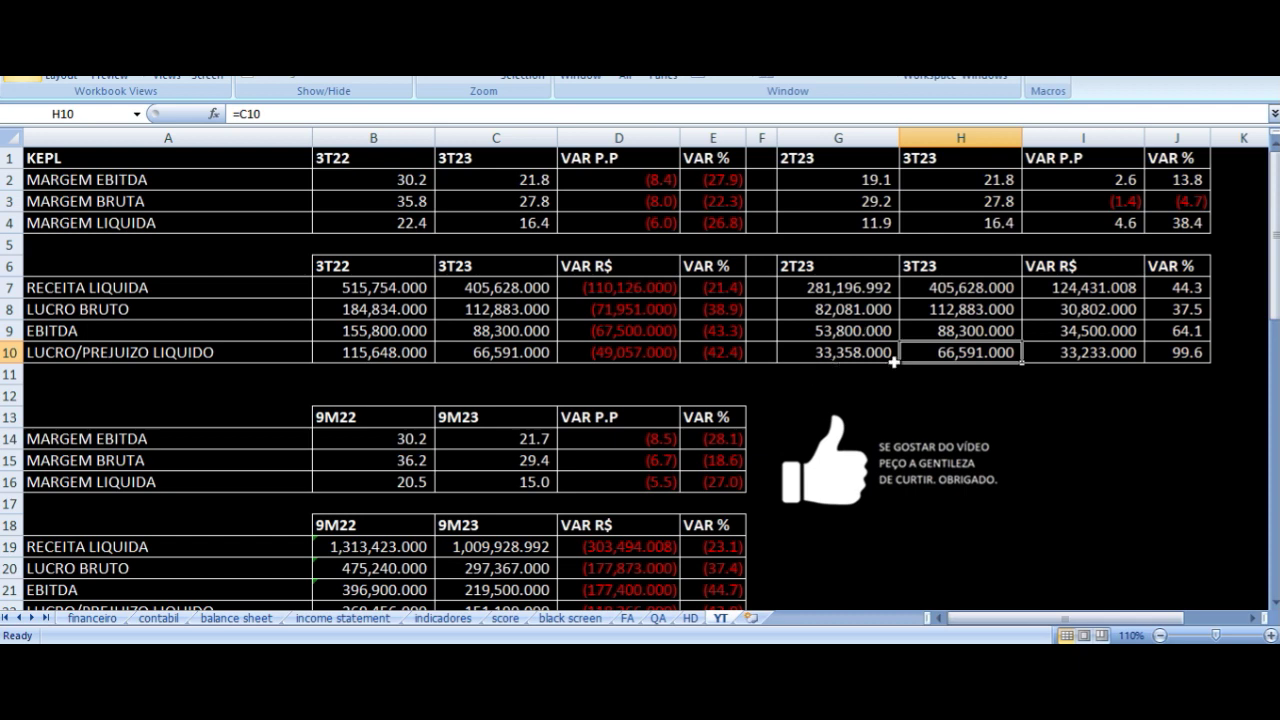
Switch to the workbook's nine-month table and examine MARGEM EBITDA for 9M22 and 9M23 across to VAR P.P
click(843, 289)
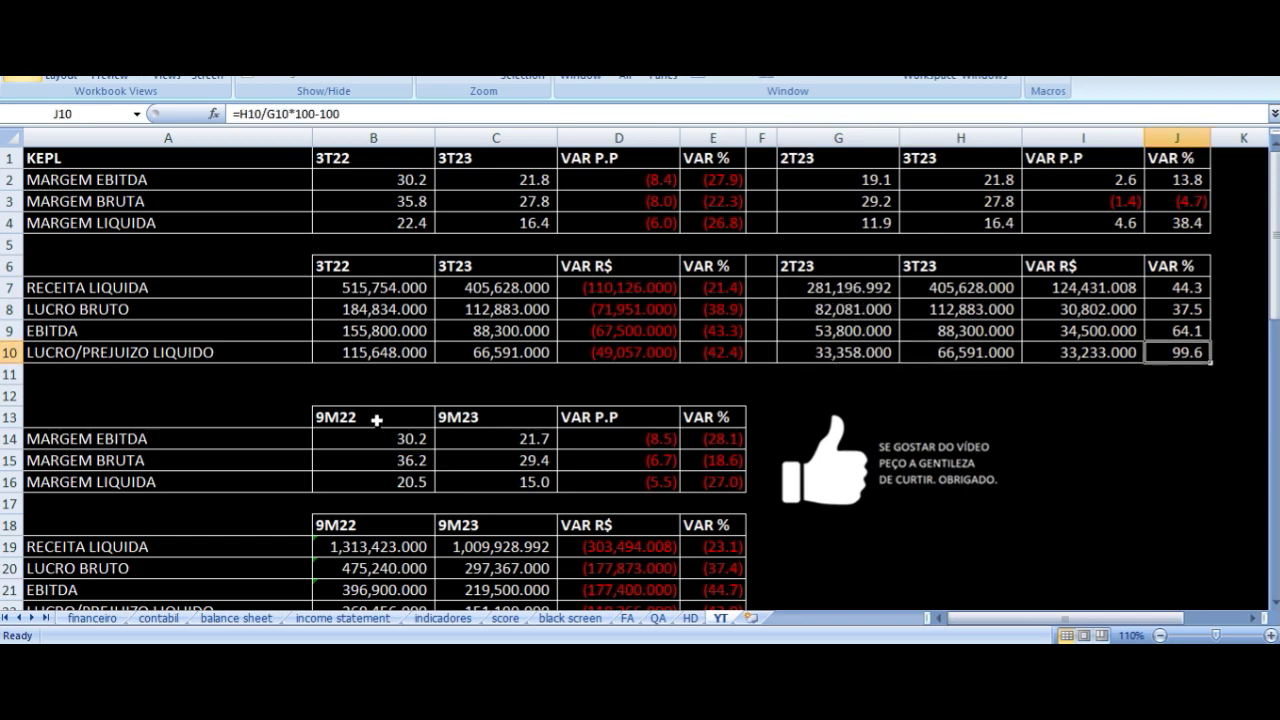
scroll(377, 420, down, 3)
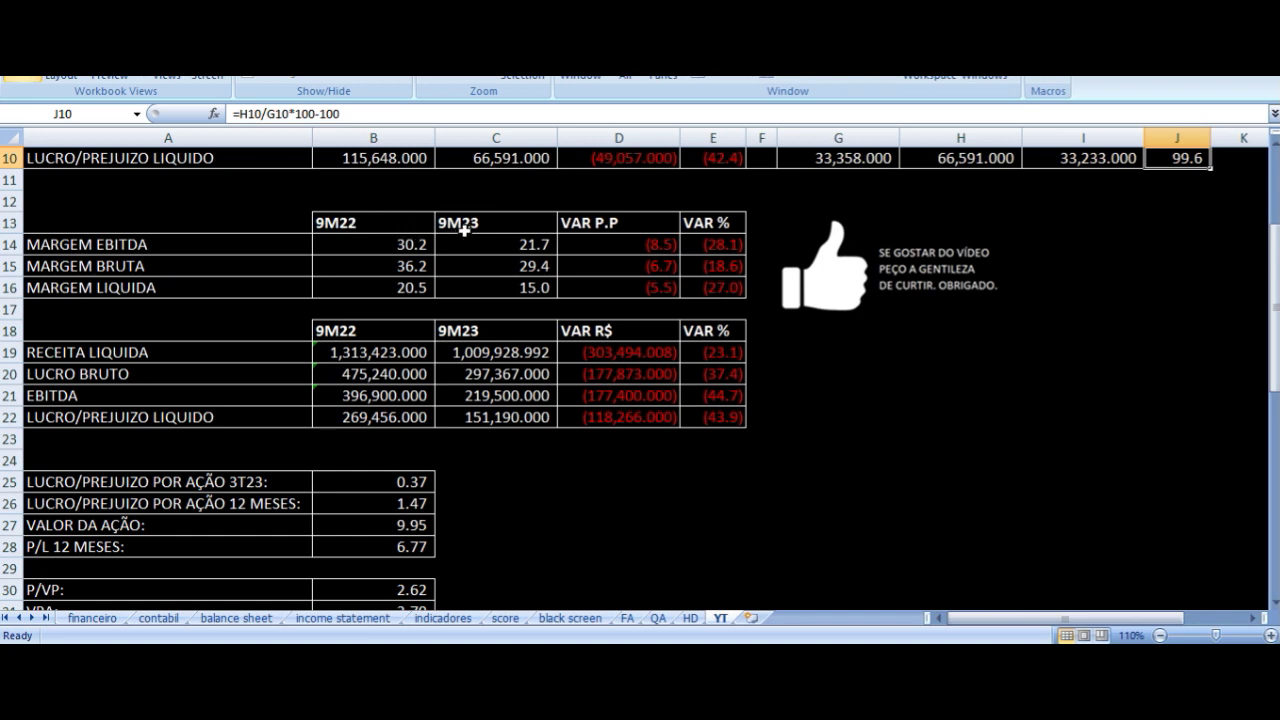
click(383, 250)
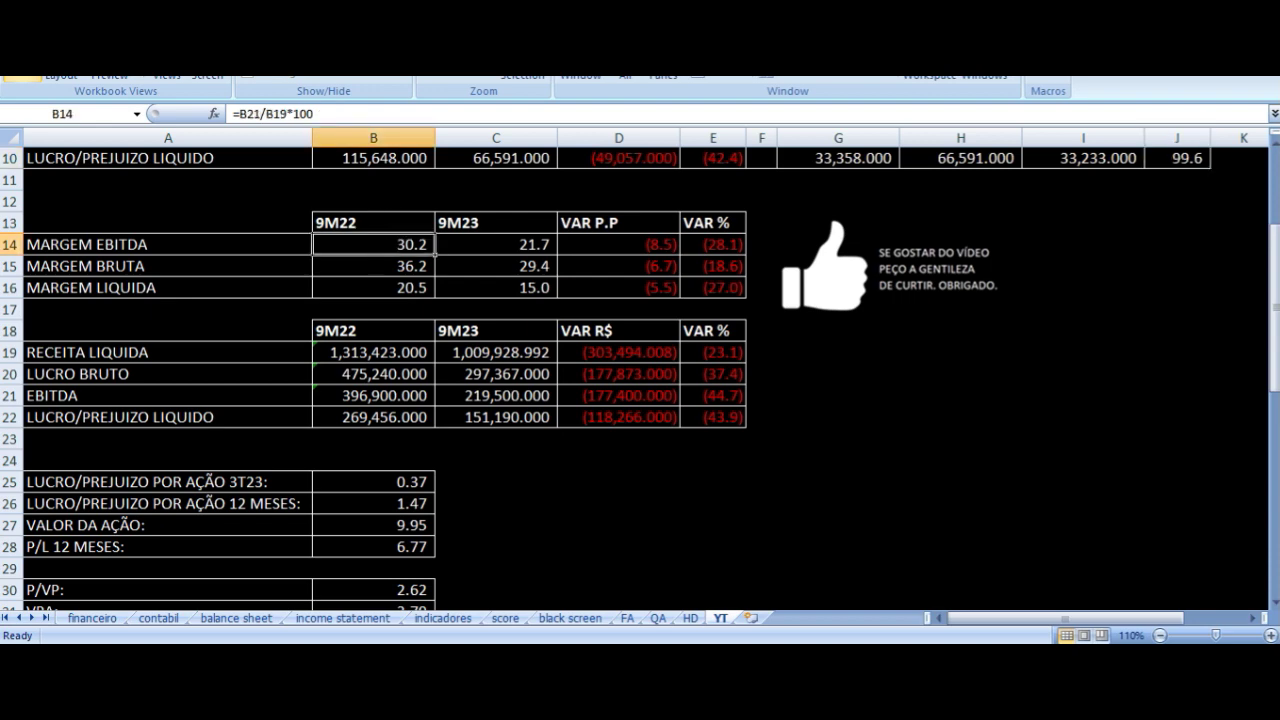
click(496, 244)
click(618, 244)
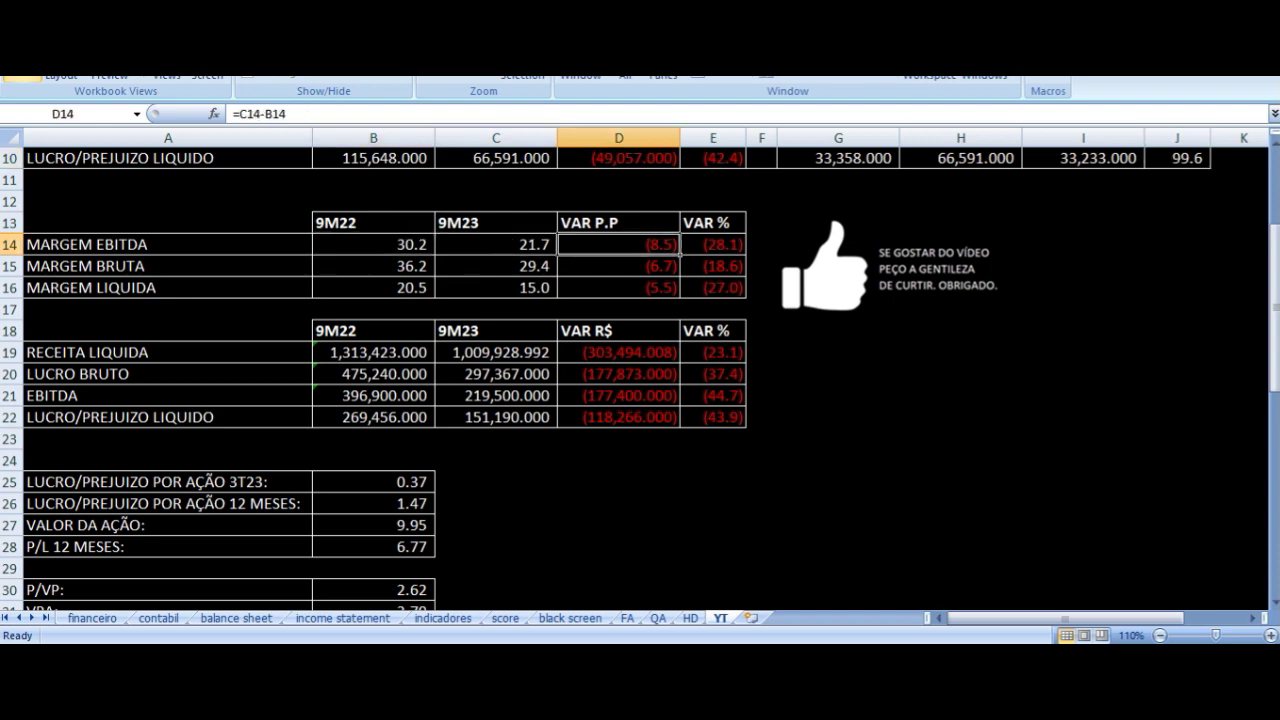
Highlight the 3T22 versus 3T23 block and the 2T23 versus 3T23 block to compare both sets of quarterly variations
scroll(600, 380, up, 3)
drag(373, 160, 703, 351)
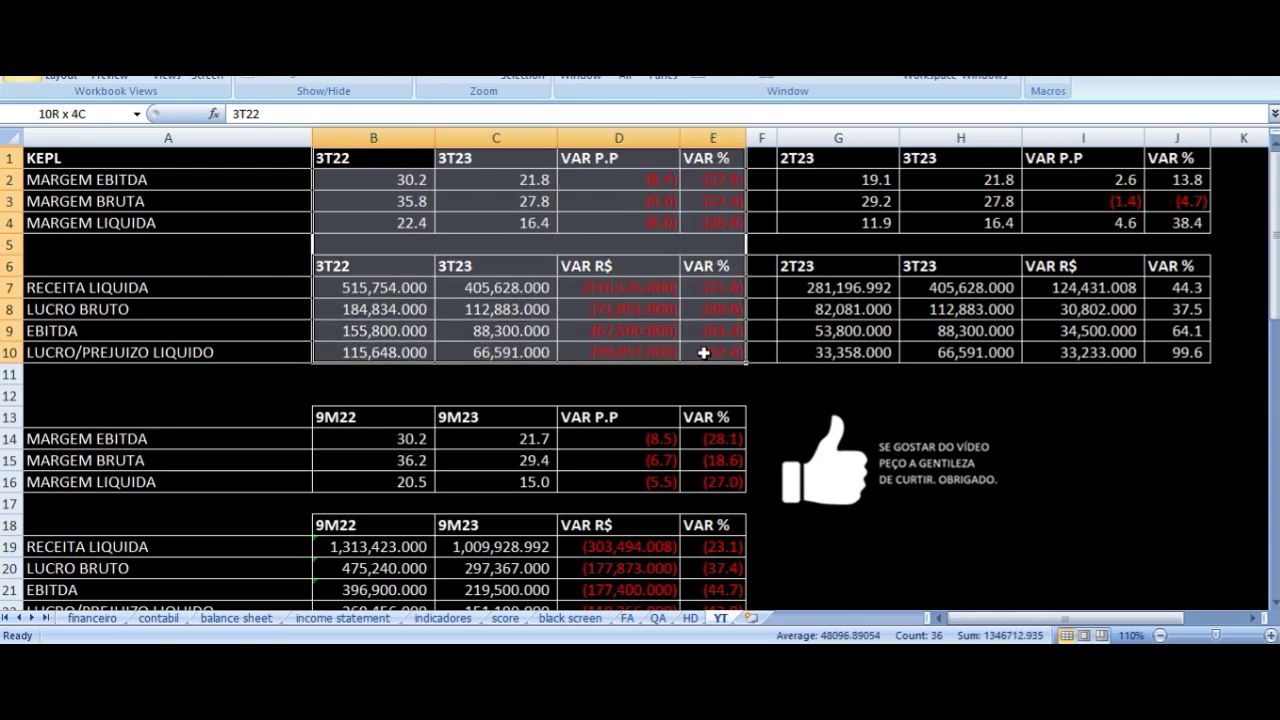
drag(886, 155, 1136, 351)
drag(406, 163, 706, 348)
Highlight the 9M22 versus 9M23 tables and their variation columns to review the nine-month comparison
scroll(471, 180, down, 3)
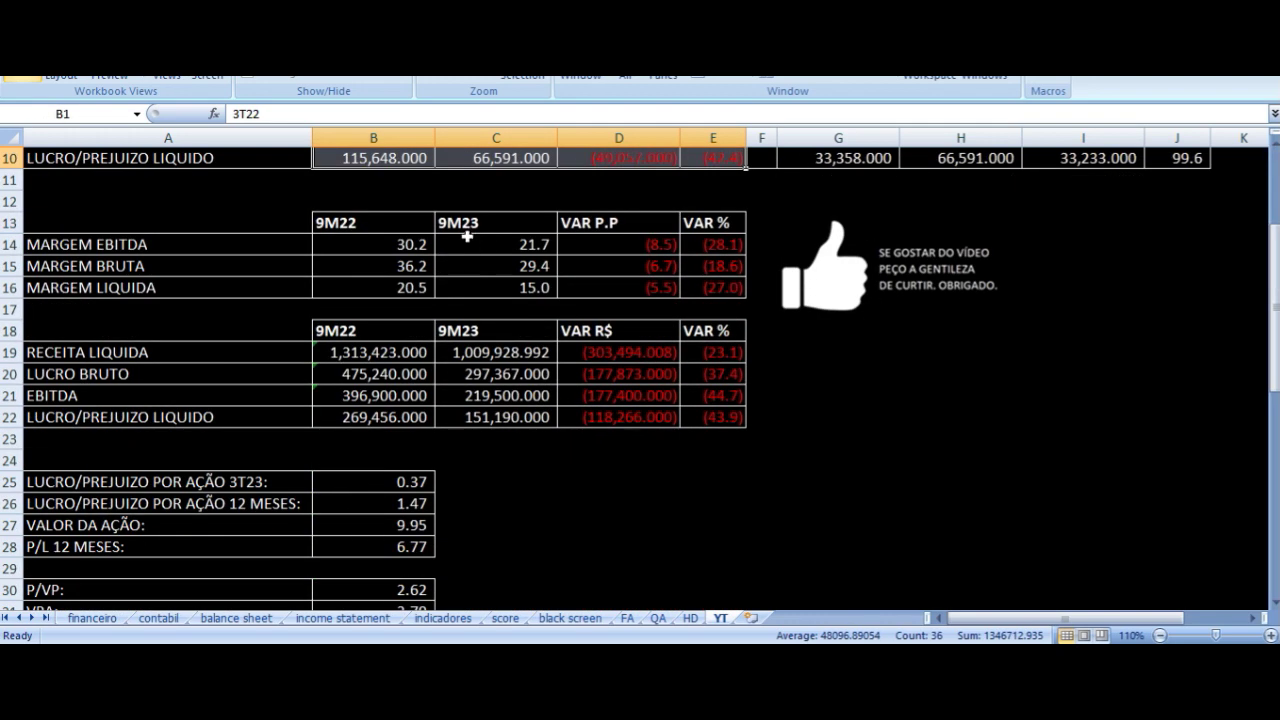
drag(400, 217, 693, 425)
click(717, 244)
drag(657, 226, 729, 409)
Go through the nine-month MARGEM EBITDA row from 9M22 to its percentage-point variation
click(400, 248)
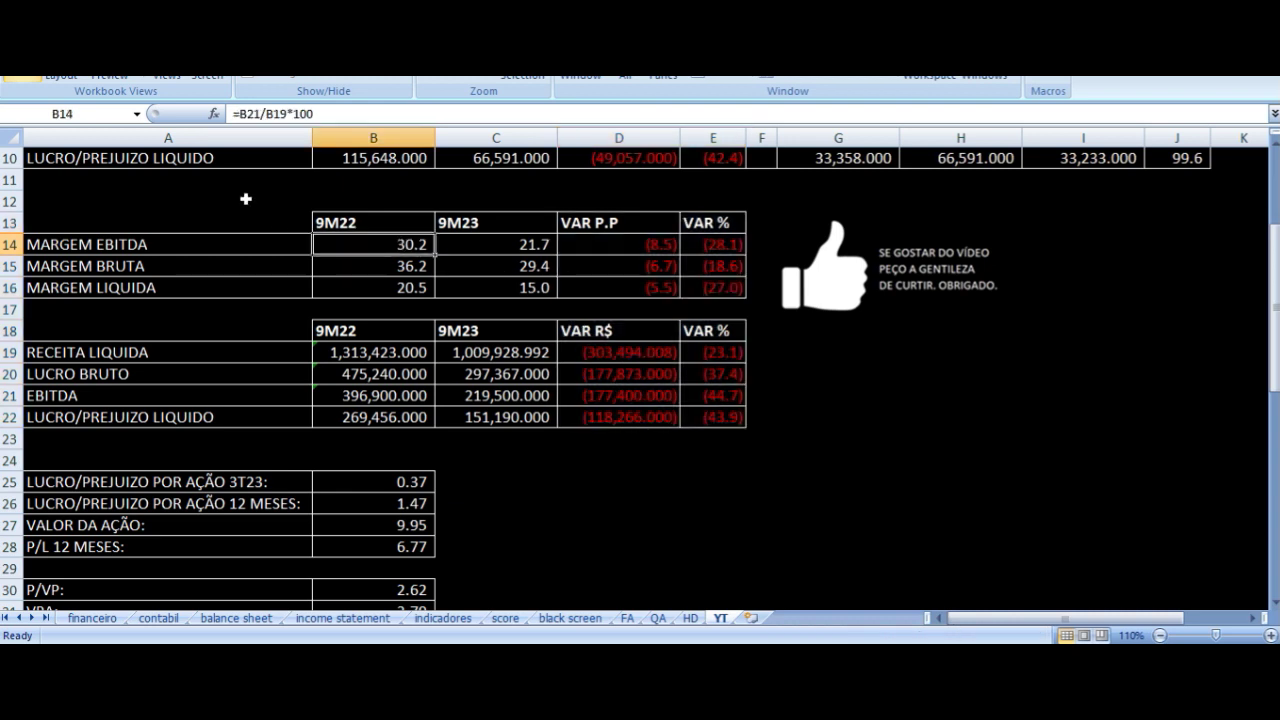
key(Right)
key(Right)
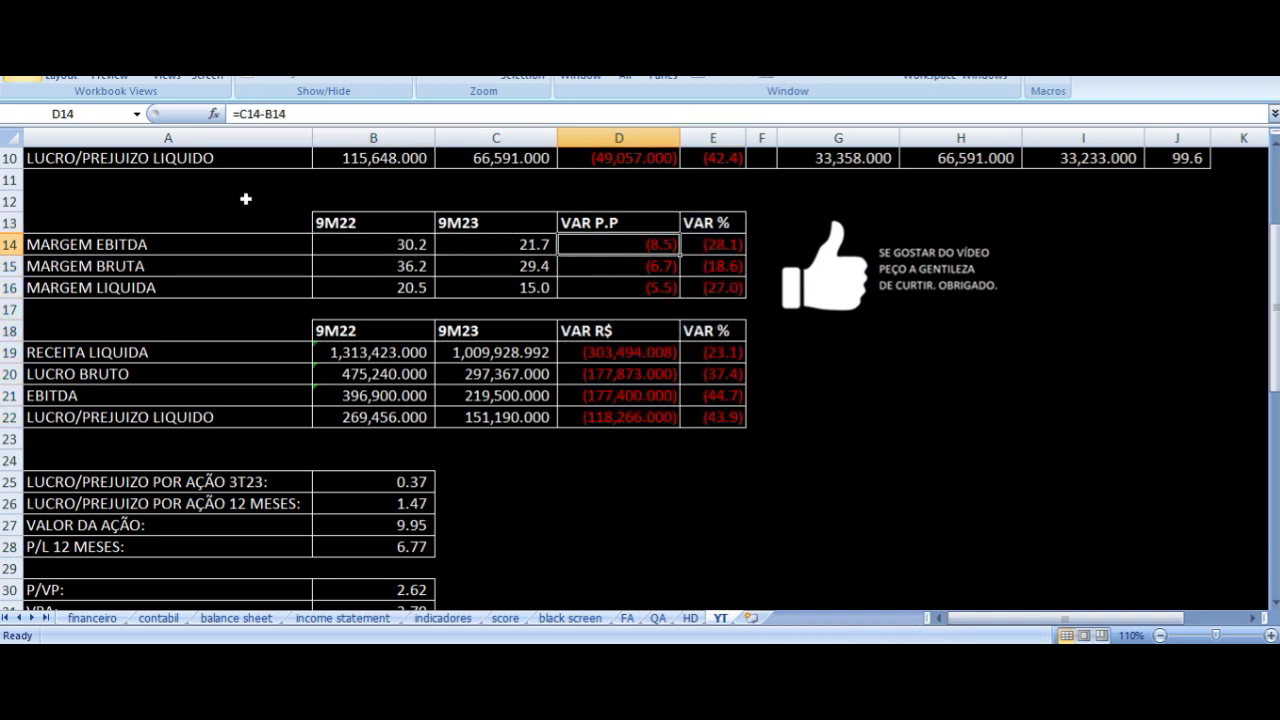
Examine MARGEM BRUTA for 9M22 and 9M23 across to its percentage-point variation
key(Left)
key(Down)
key(Left)
key(Left)
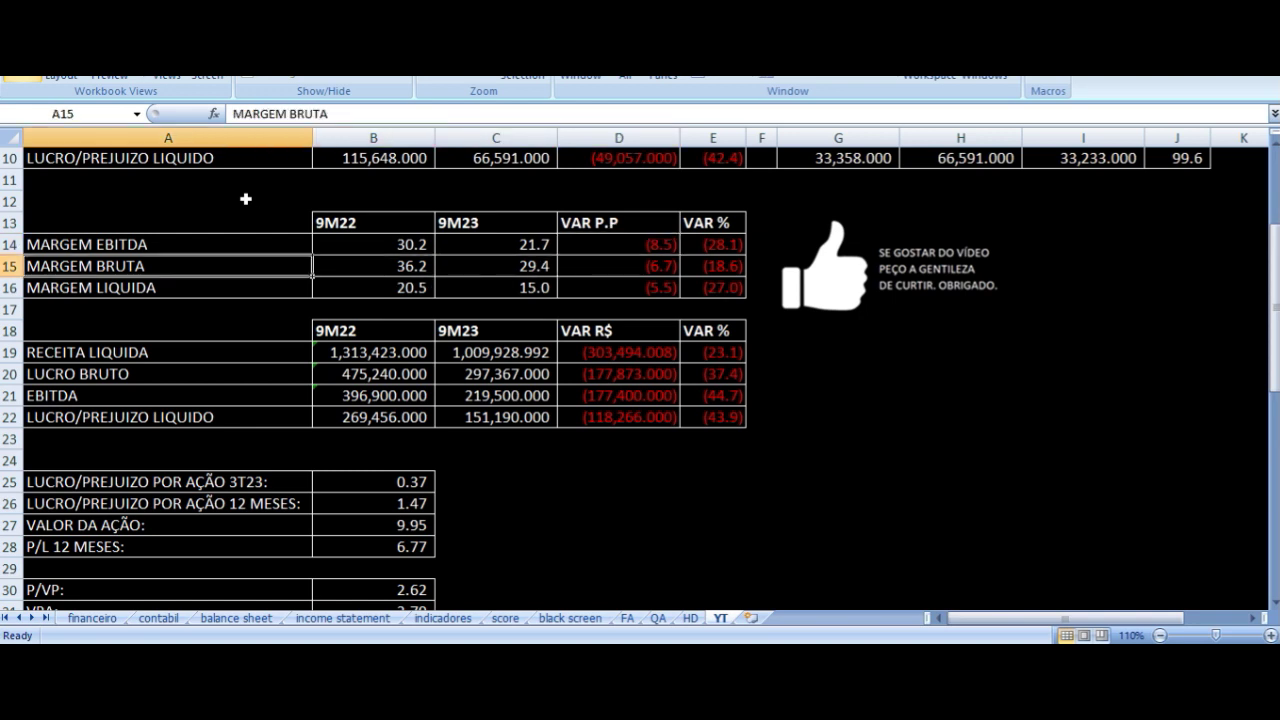
key(Right)
key(Right)
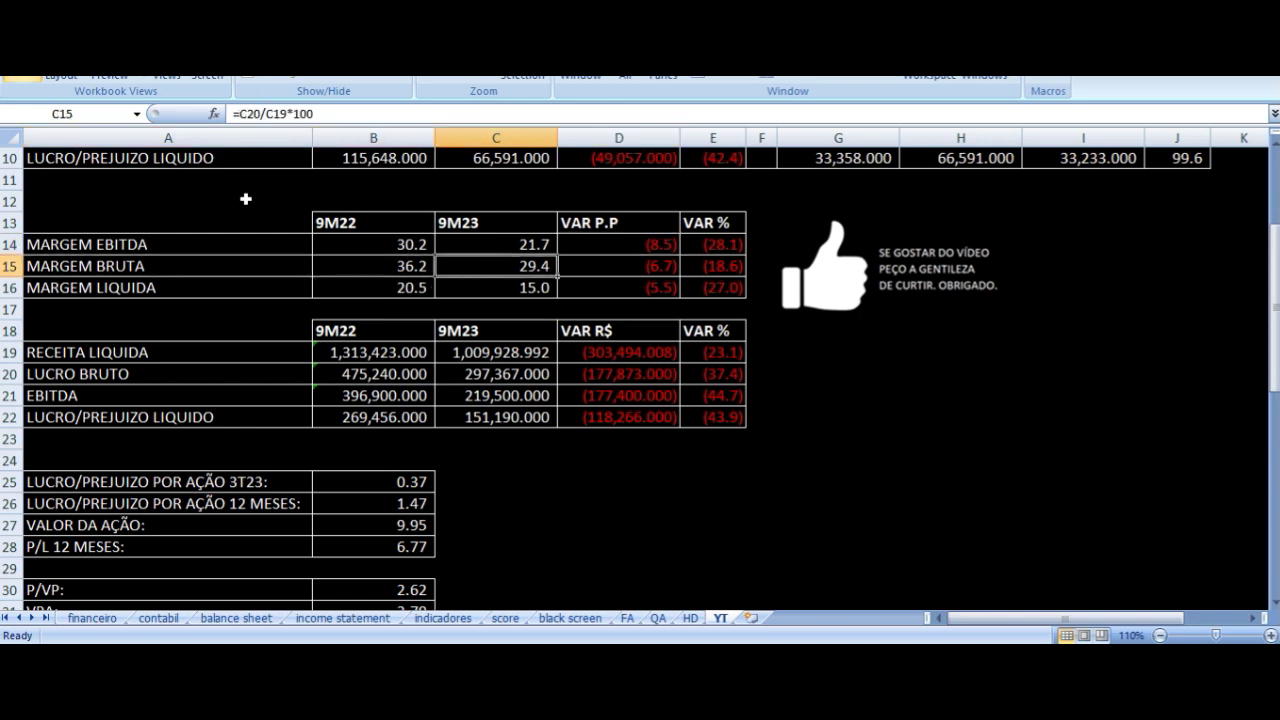
key(Right)
Examine MARGEM LIQUIDA for 9M22 and 9M23 across to its percentage-point variation
key(Down)
key(Left)
key(Left)
key(Left)
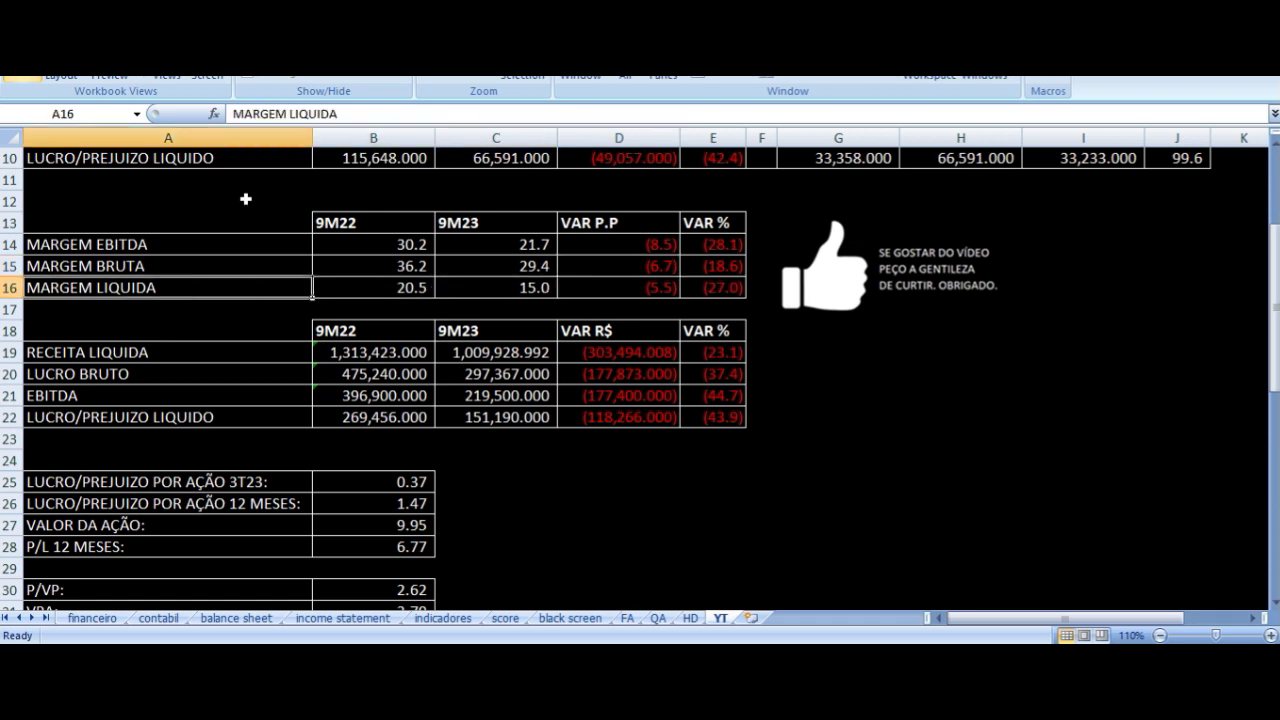
key(Right)
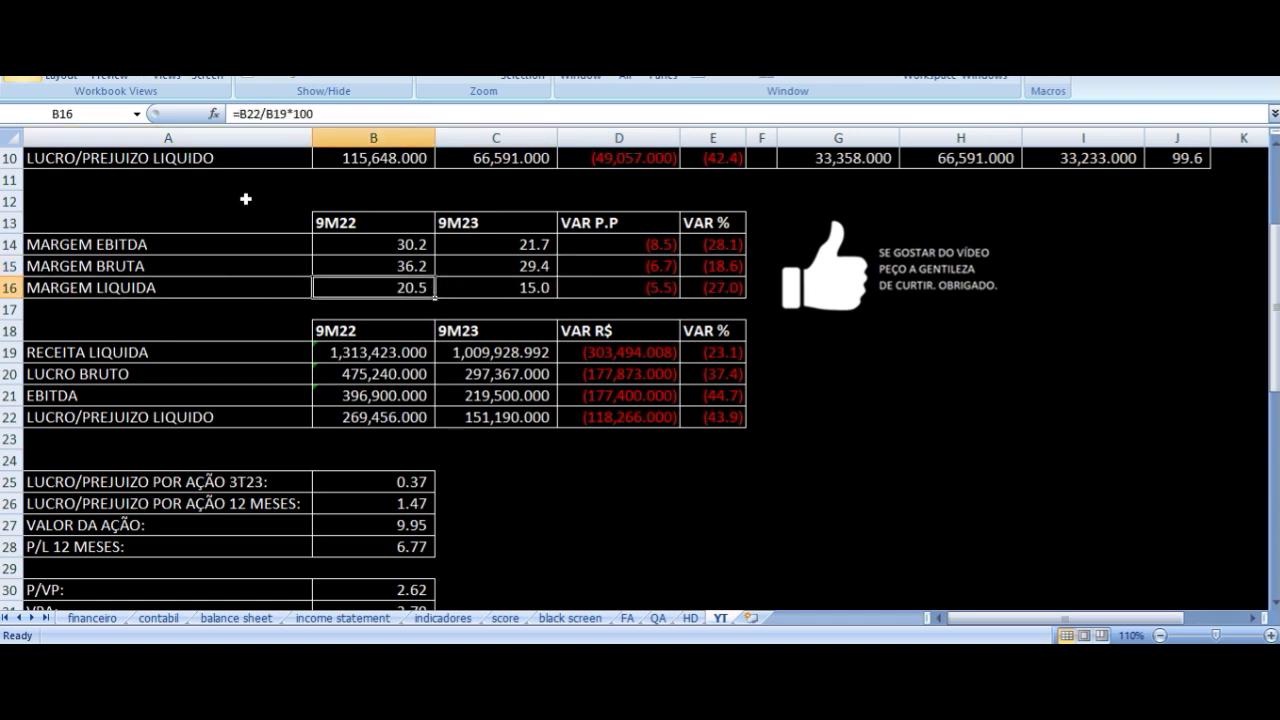
key(Right)
key(Right)
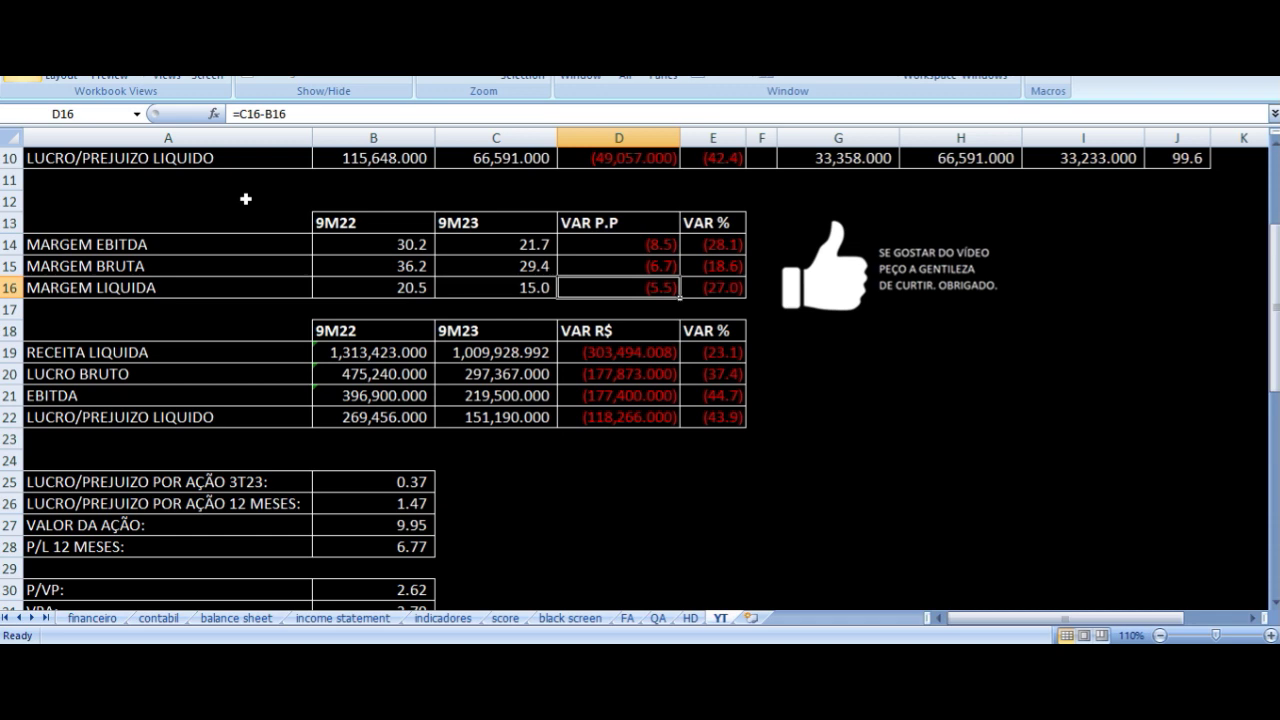
Examine RECEITA LIQUIDA for 9M22 and 9M23 across to its variation in R$ and percent
key(Down)
key(Down)
key(Down)
key(Left)
key(Left)
key(Left)
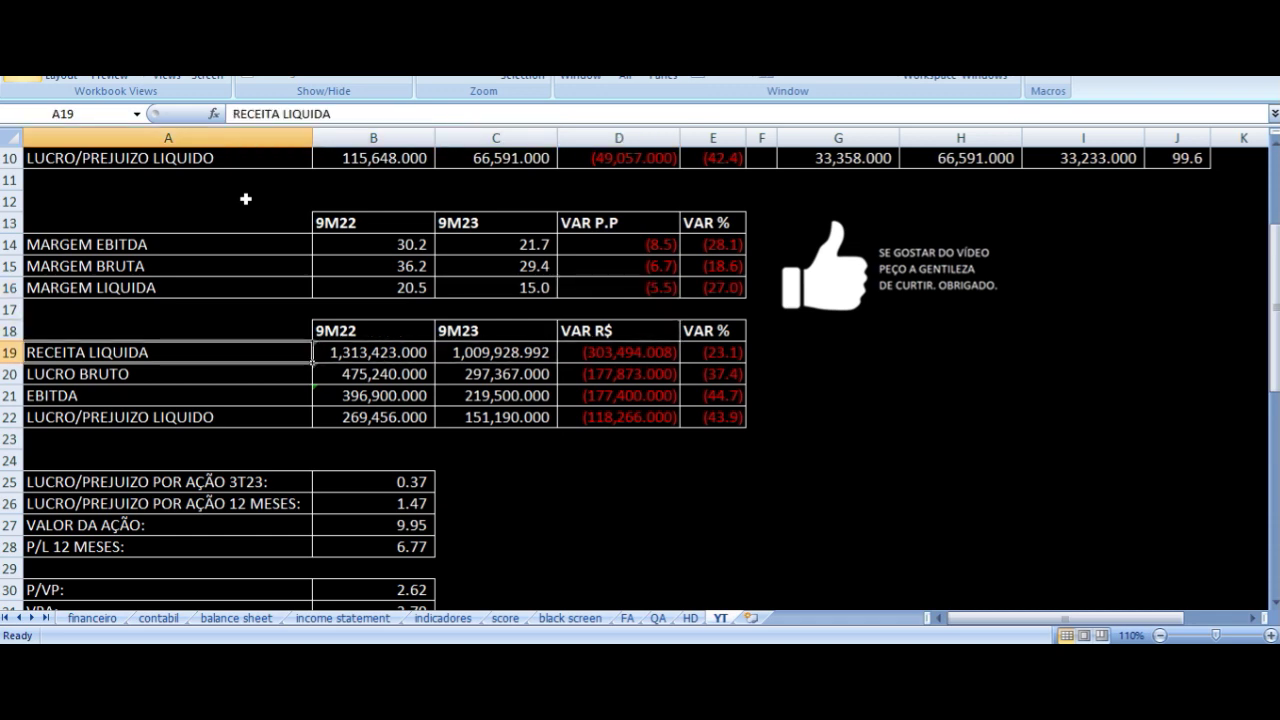
key(Right)
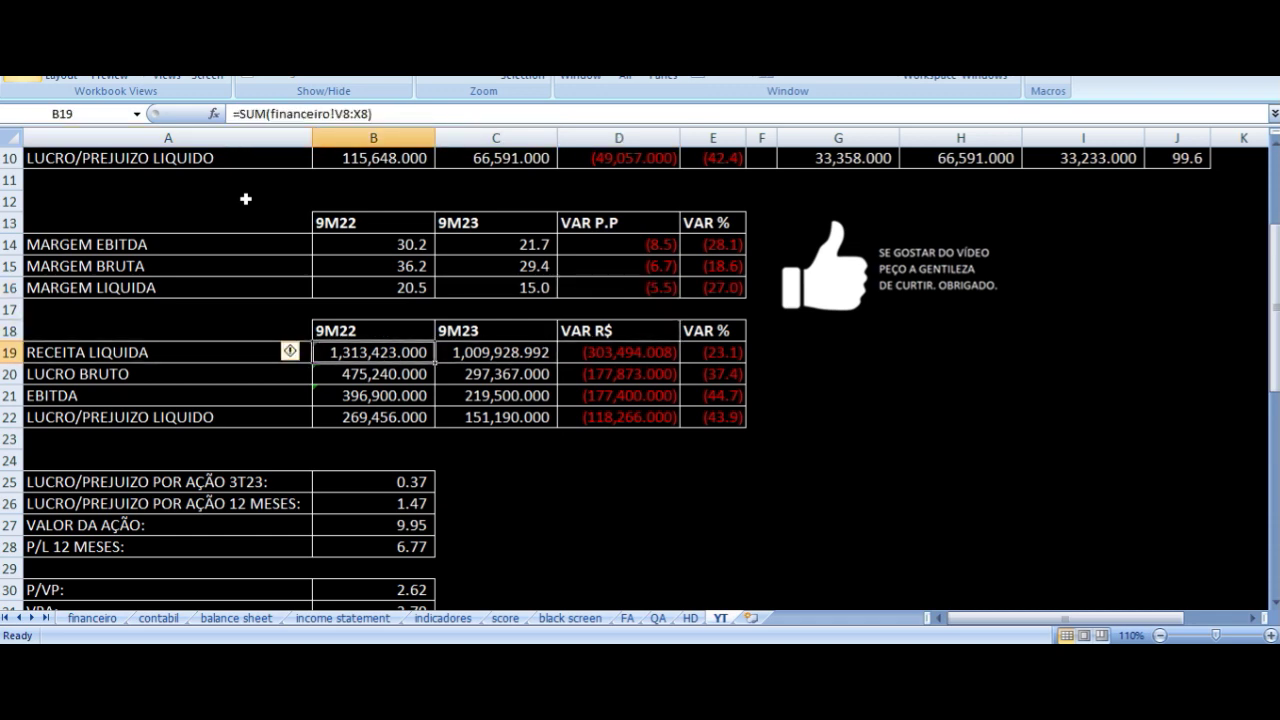
key(Right)
key(Right)
key(Right)
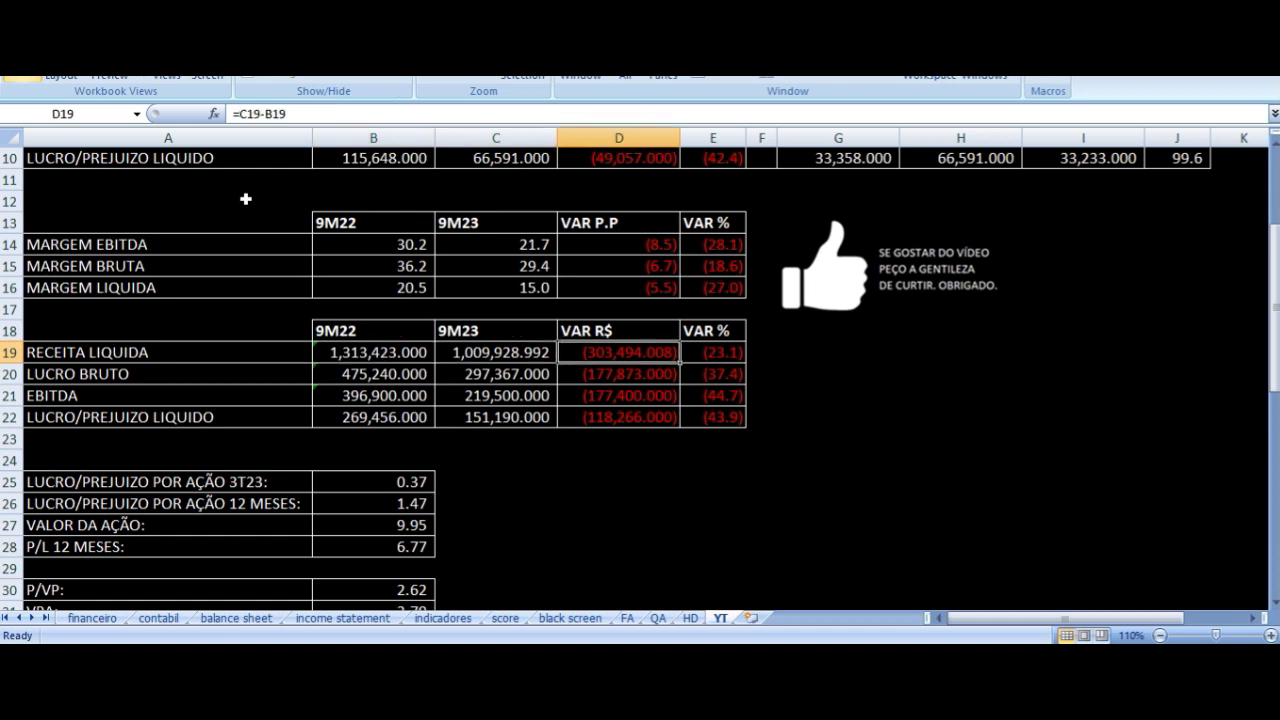
Examine LUCRO BRUTO for 9M22 and 9M23 across to its percentage variation
key(Down)
key(Left)
key(Left)
key(Left)
key(Left)
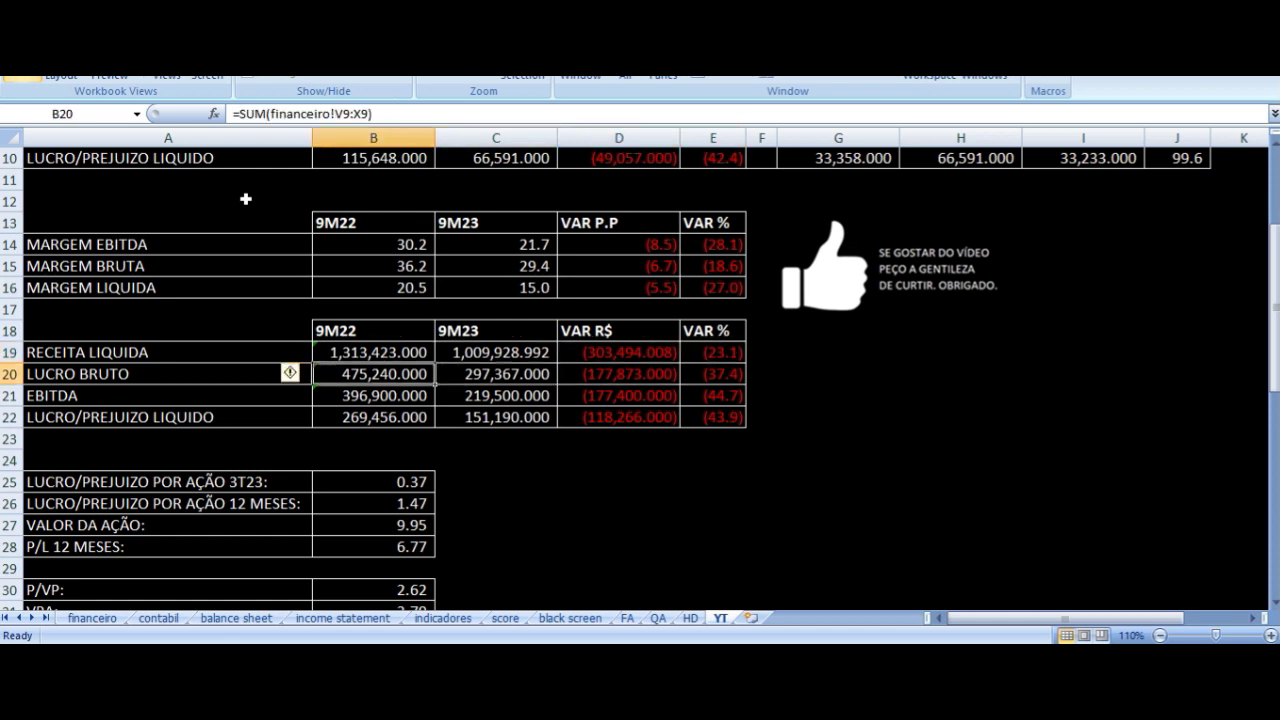
key(Right)
key(Right)
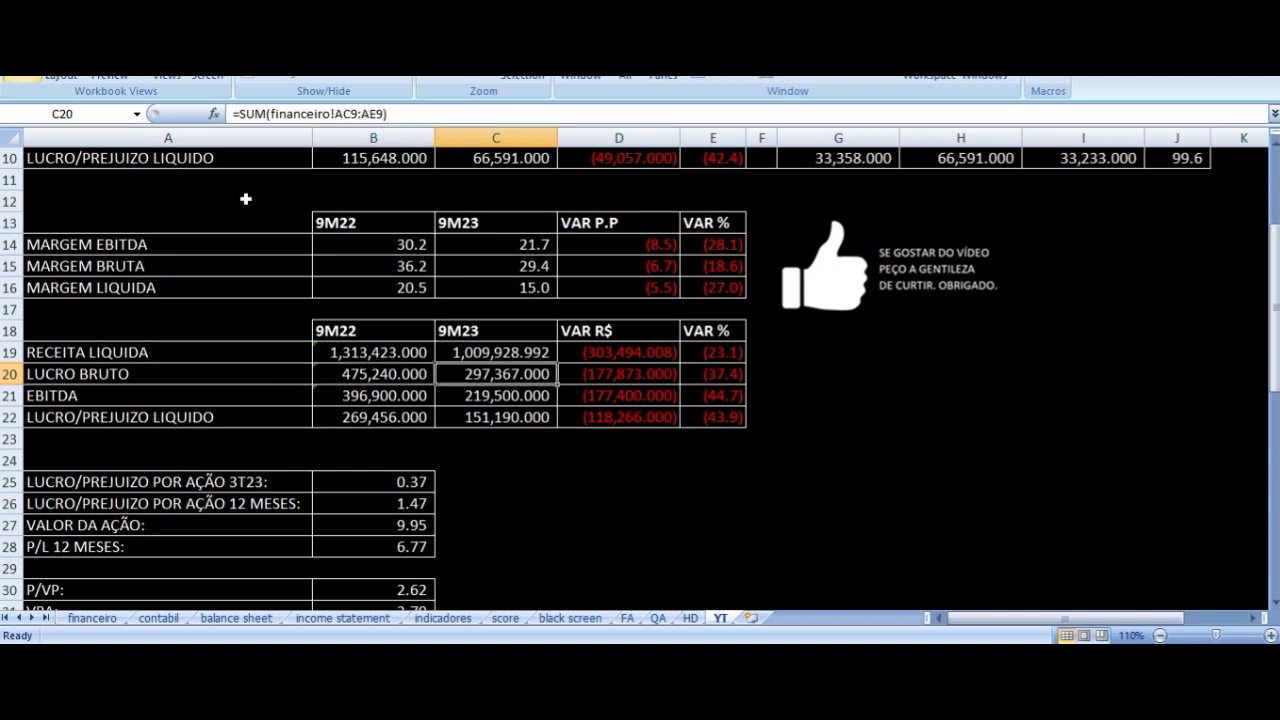
key(Right)
key(Right)
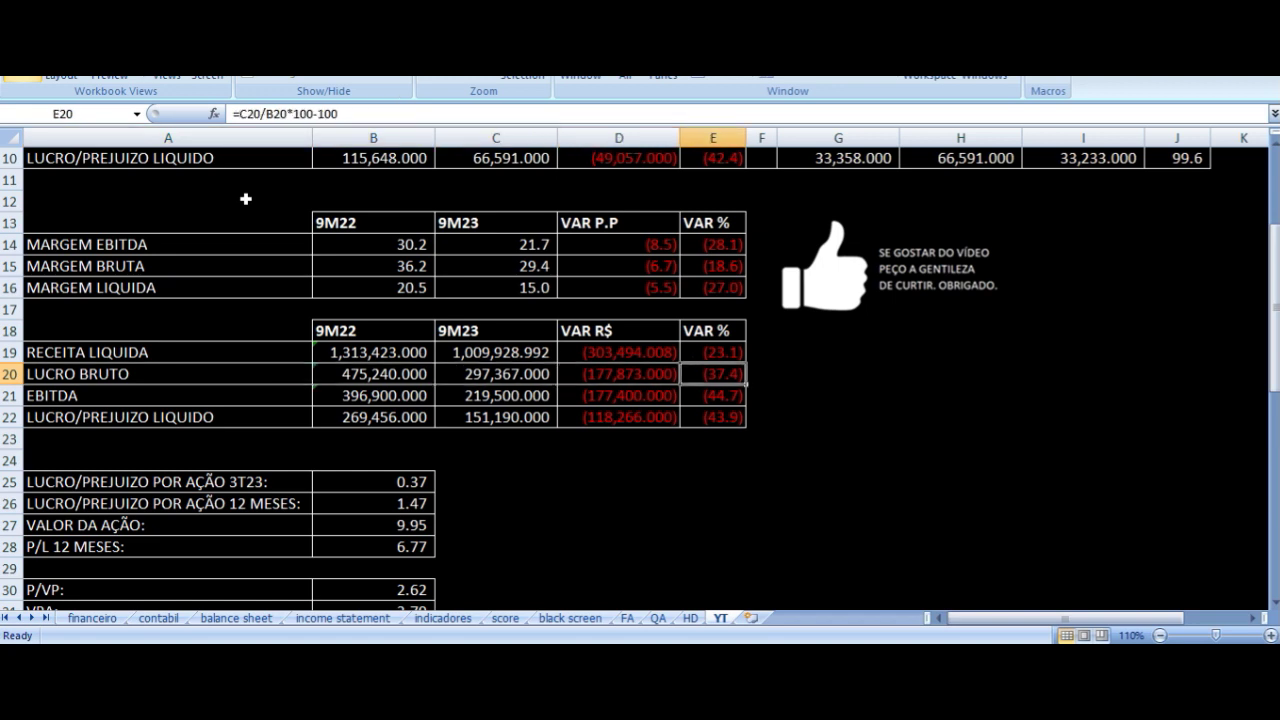
Examine EBITDA for 9M22 and 9M23 across to its percentage variation
key(Left)
key(Left)
key(Left)
key(Left)
key(Down)
key(Right)
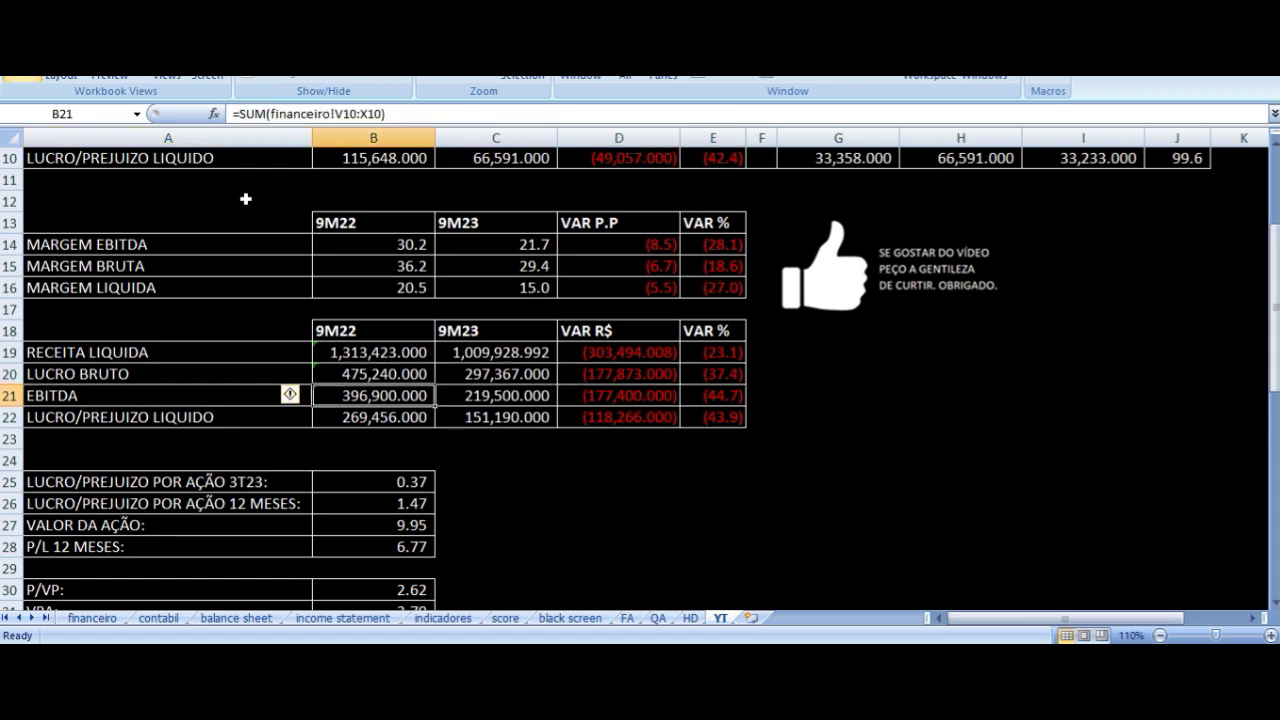
key(Right)
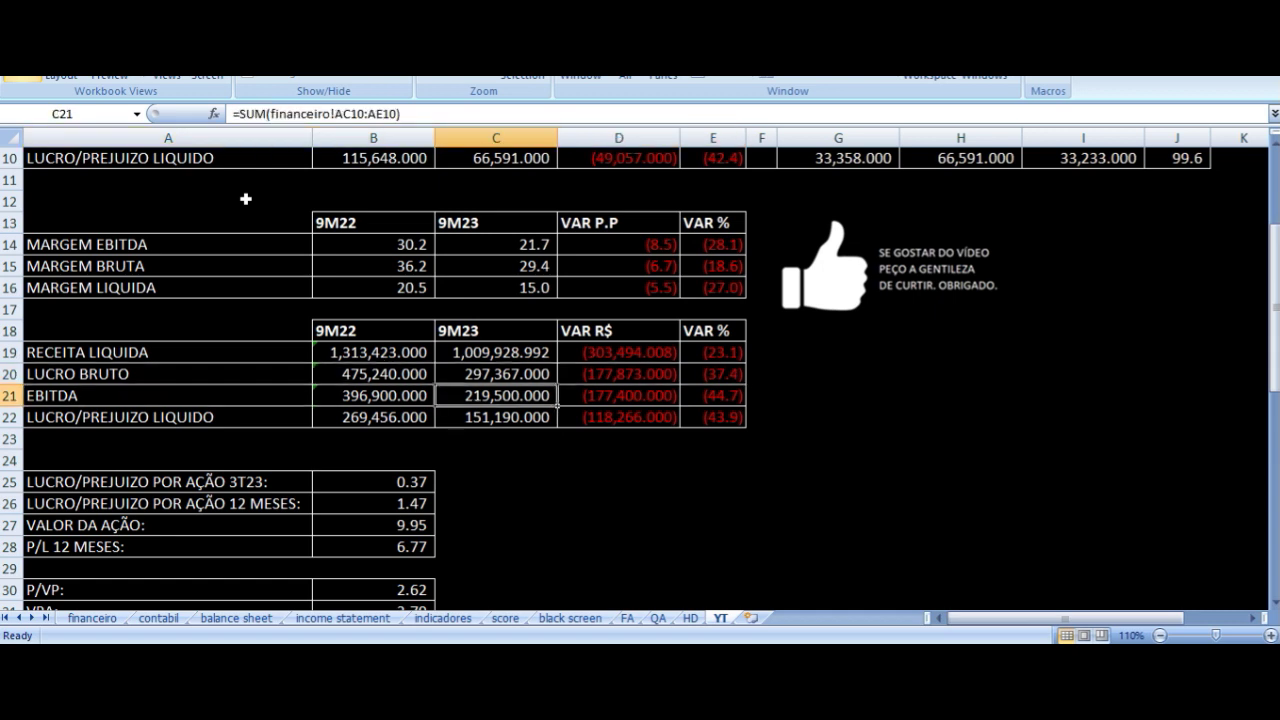
key(Right)
key(Right)
Examine LUCRO/PREJUIZO LIQUIDO for 9M22 and 9M23 across to its percentage variation
key(Down)
key(Left)
key(Left)
key(Left)
key(Left)
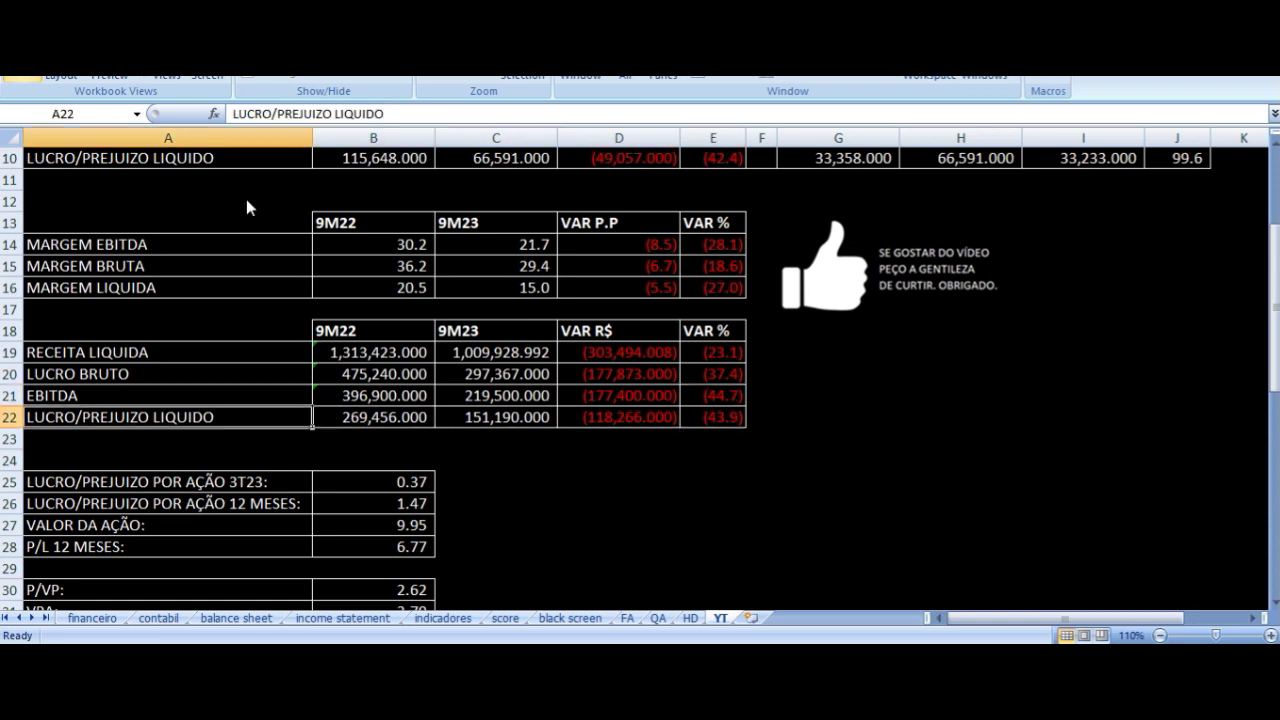
key(Right)
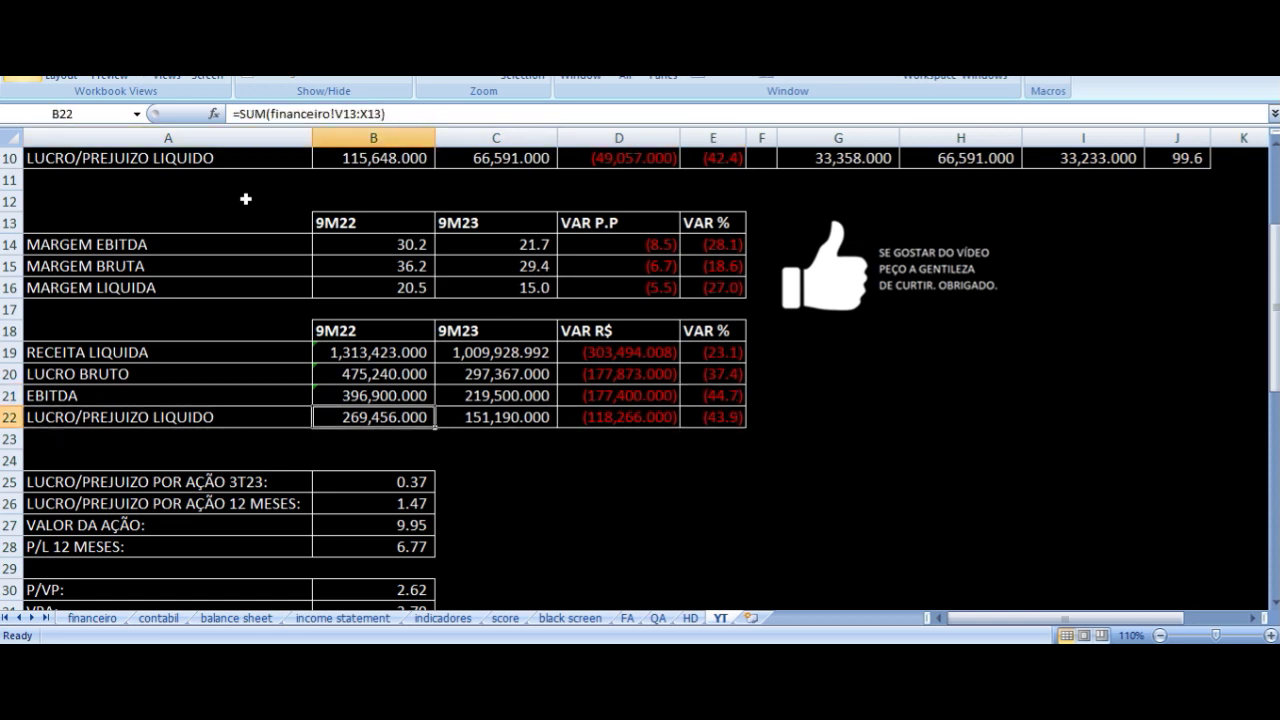
key(Right)
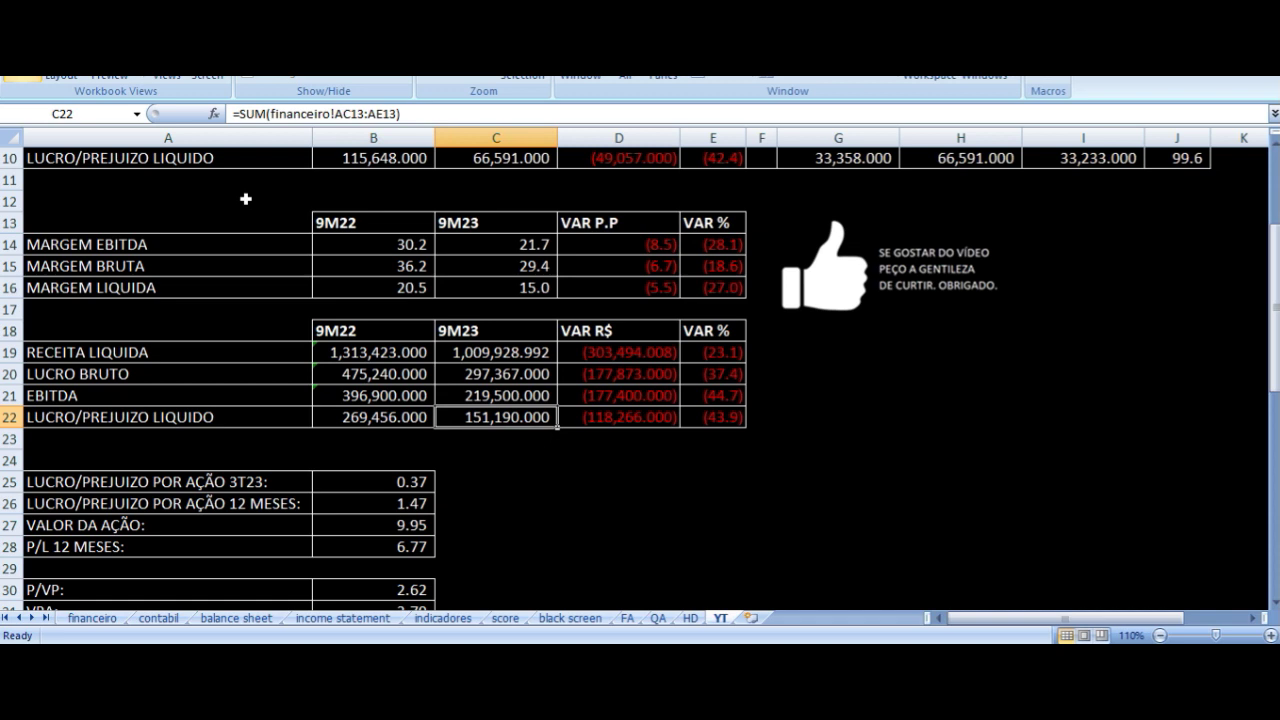
key(Right)
key(Right)
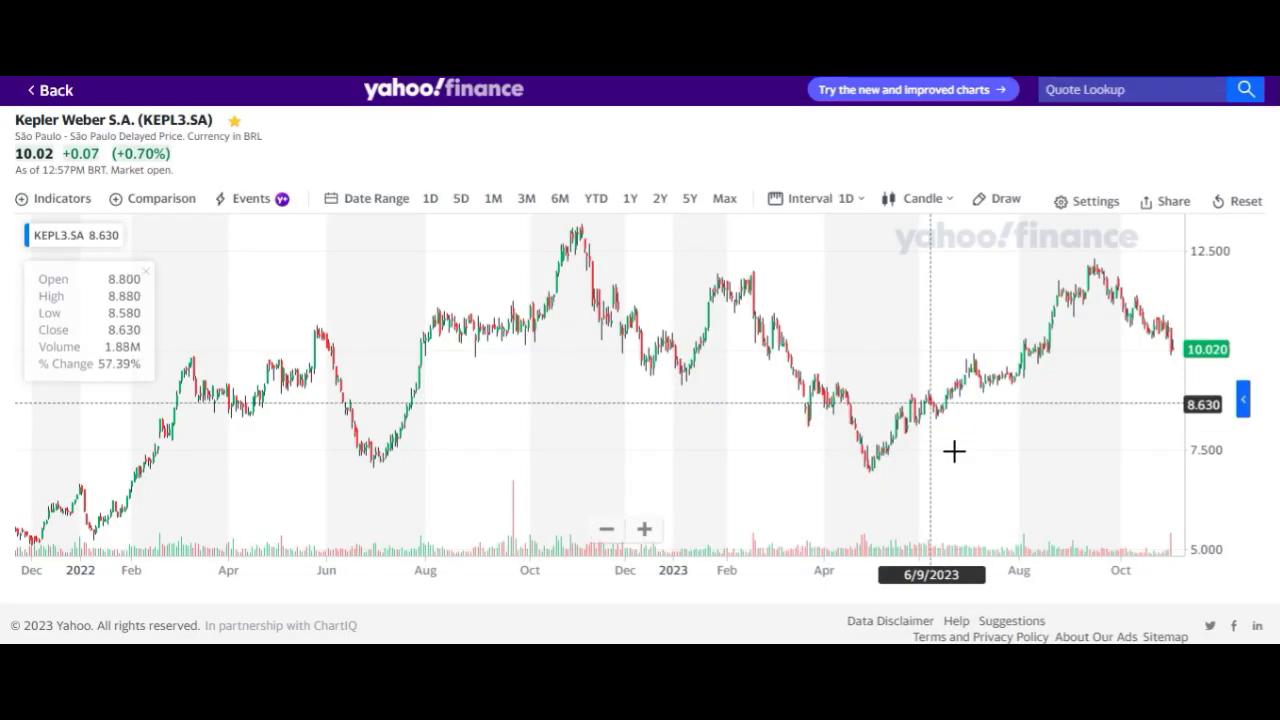
Switch to the Yahoo Finance chart of KEPL3.SA and examine the share price at a 1 week interval
click(810, 199)
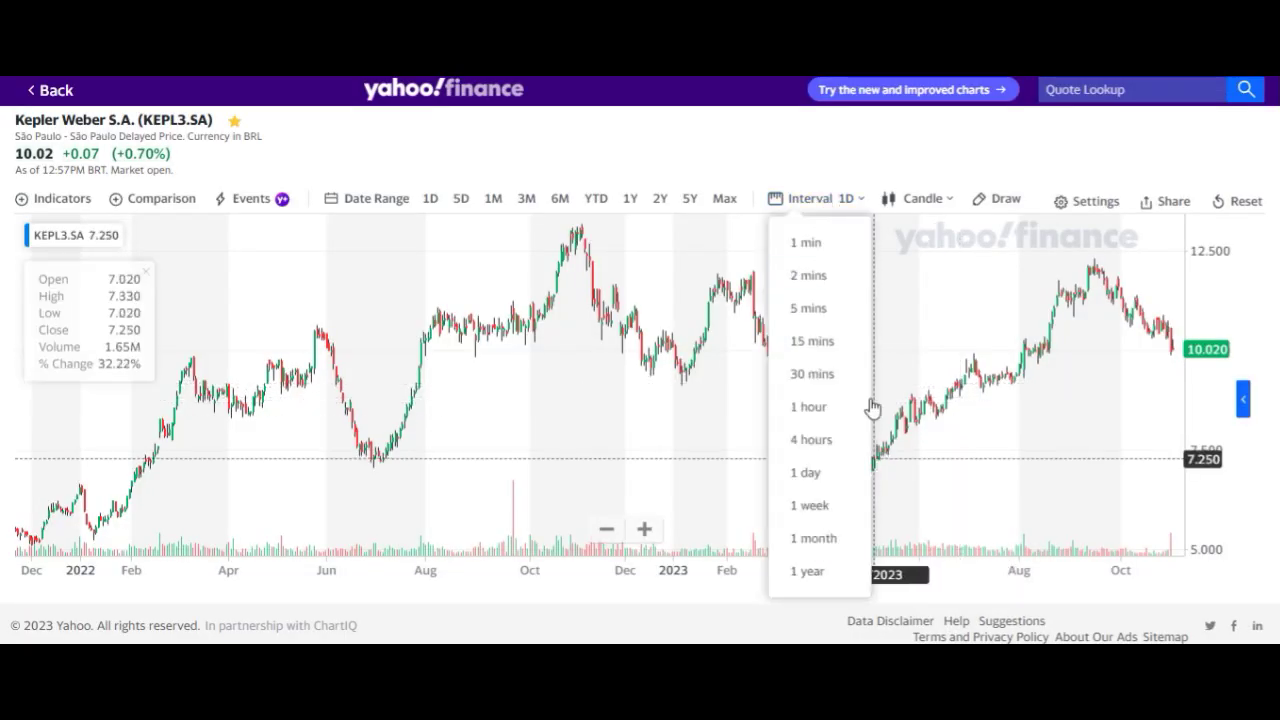
click(810, 505)
scroll(1017, 323, up, 5)
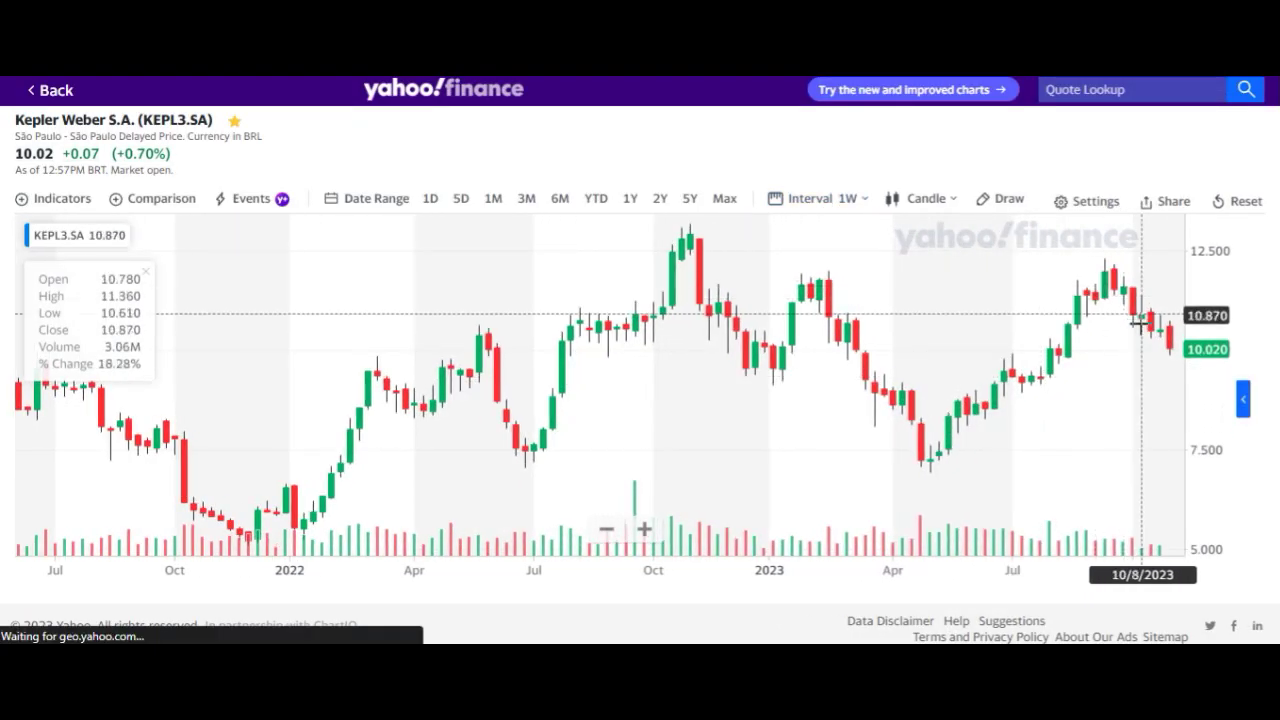
Set the KEPL3.SA chart interval to 1 month and examine the share price trend over recent years
click(835, 201)
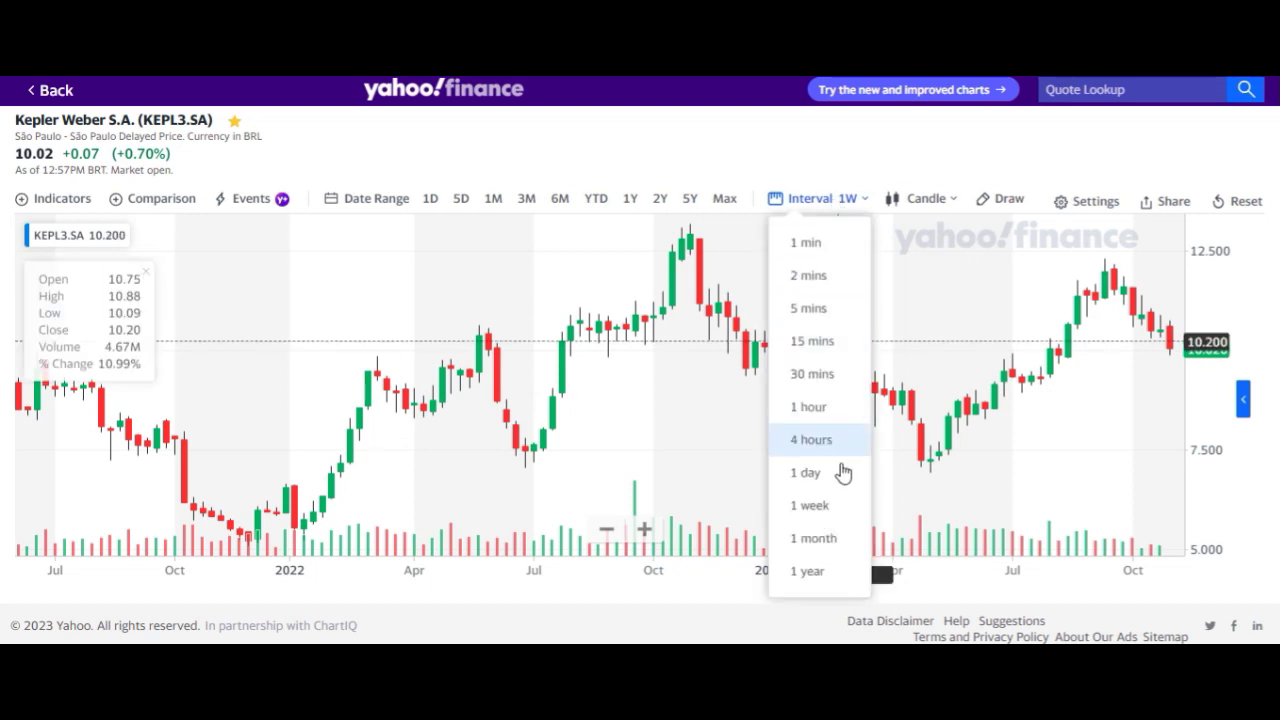
click(822, 538)
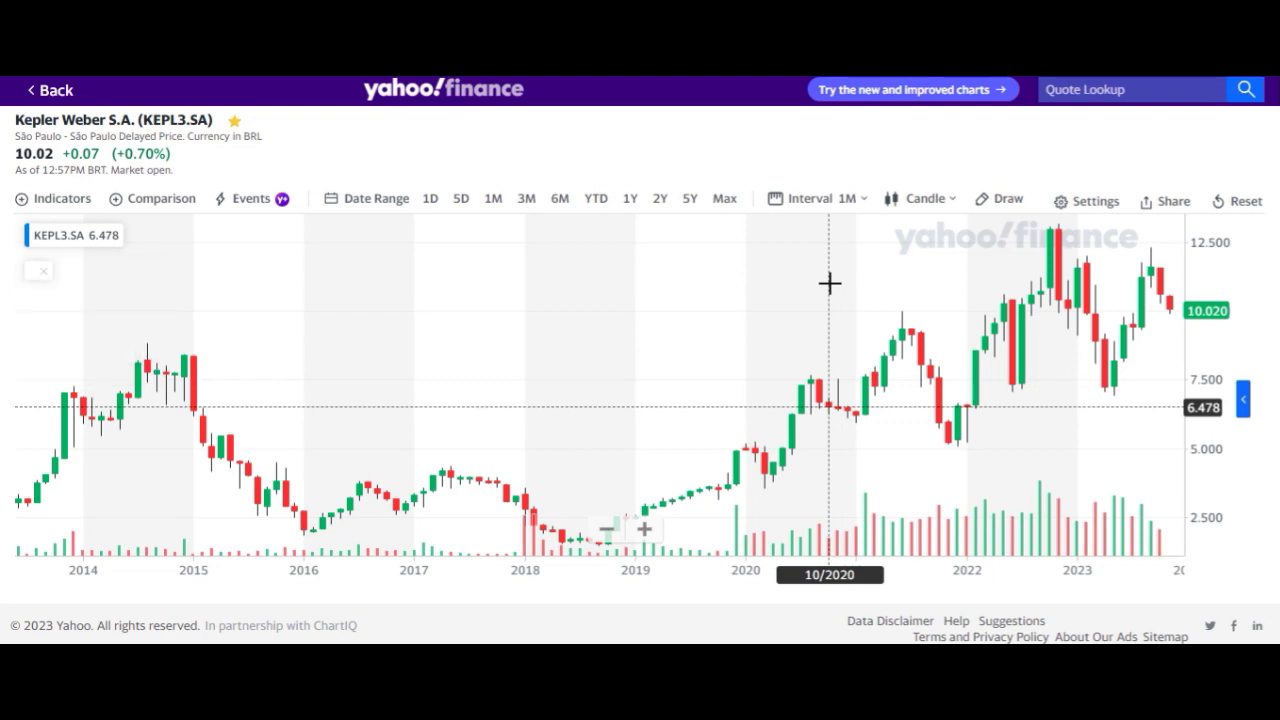
scroll(877, 337, up, 5)
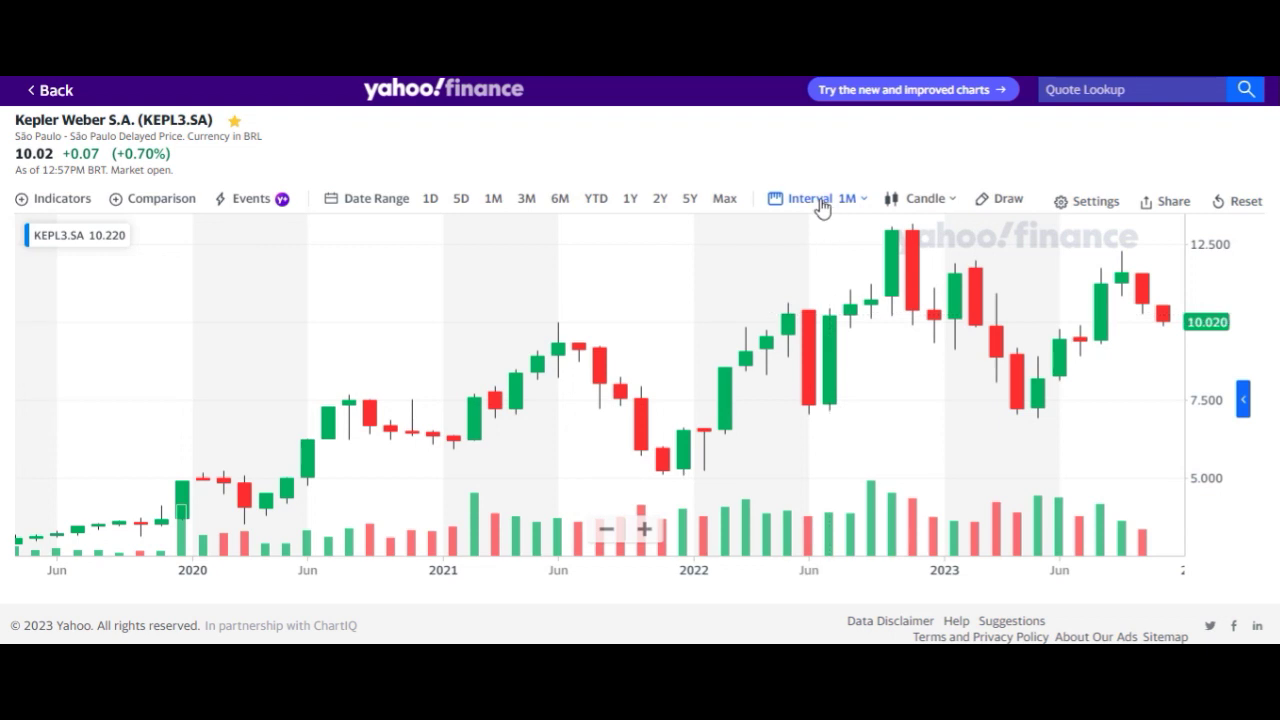
click(821, 202)
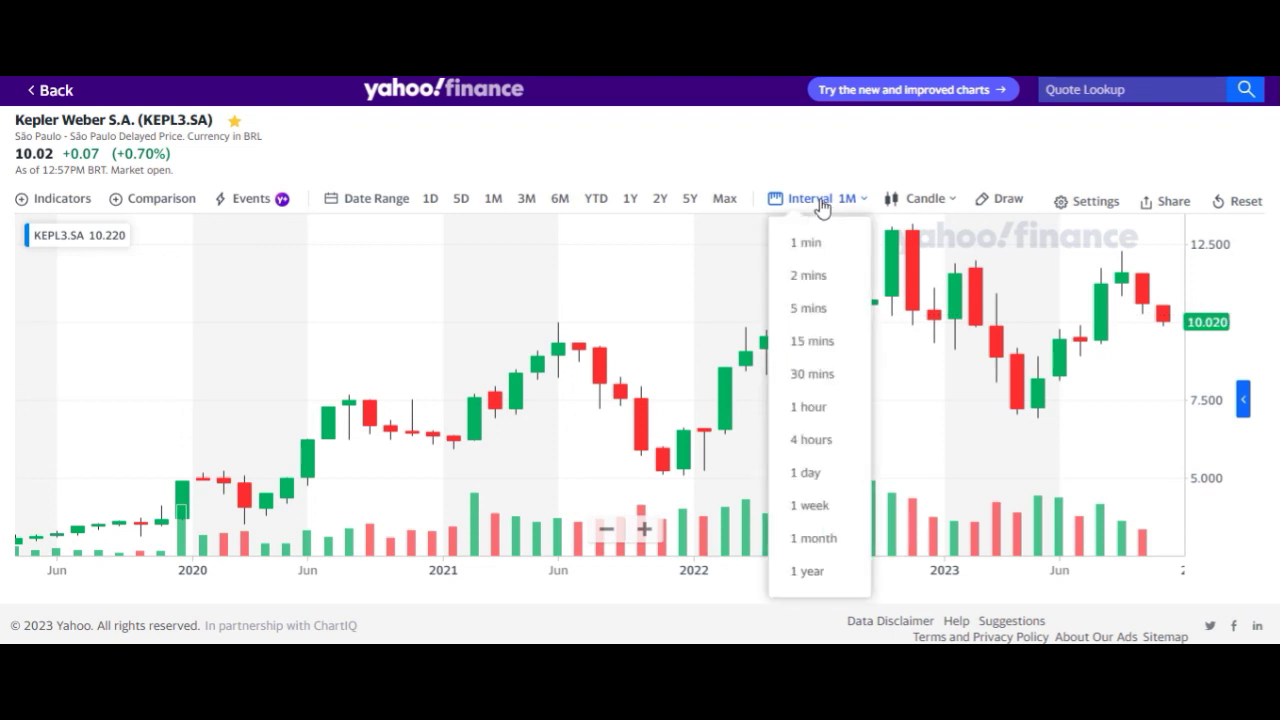
click(837, 175)
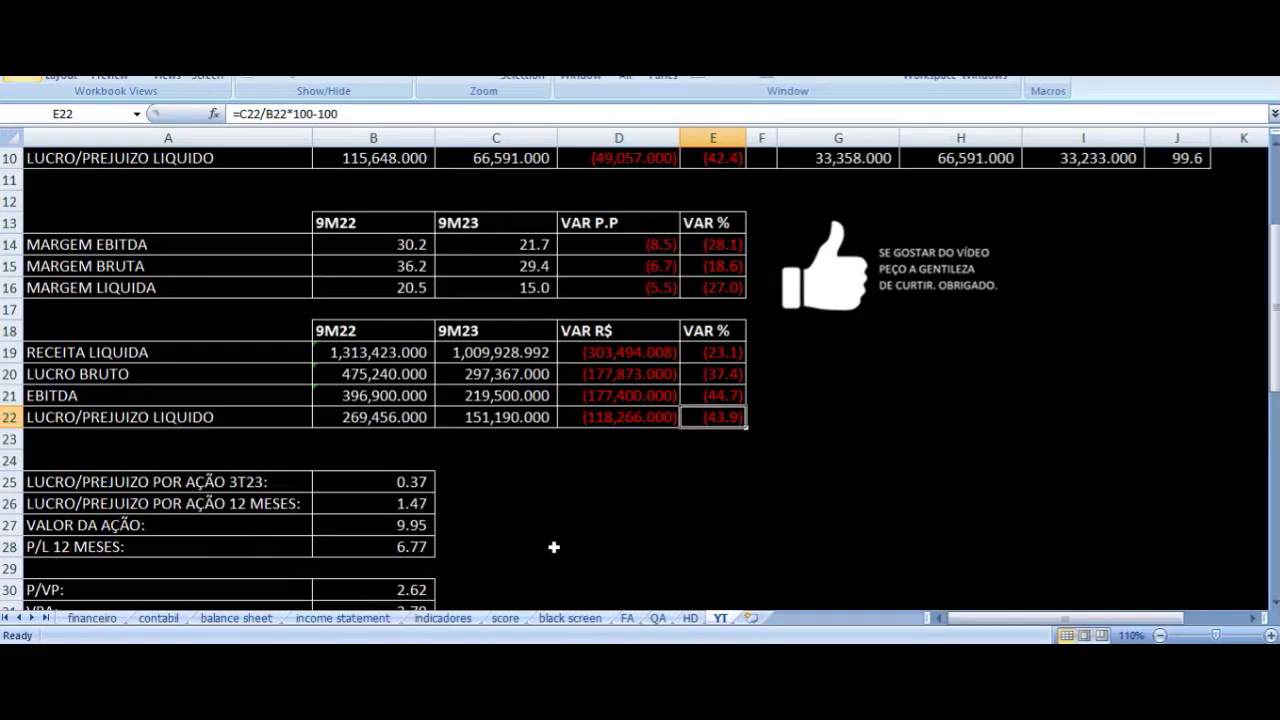
Return to the Excel workbook and examine LUCRO/PREJUIZO POR AÇÃO 3T23 in the per-share table
scroll(538, 471, down, 2)
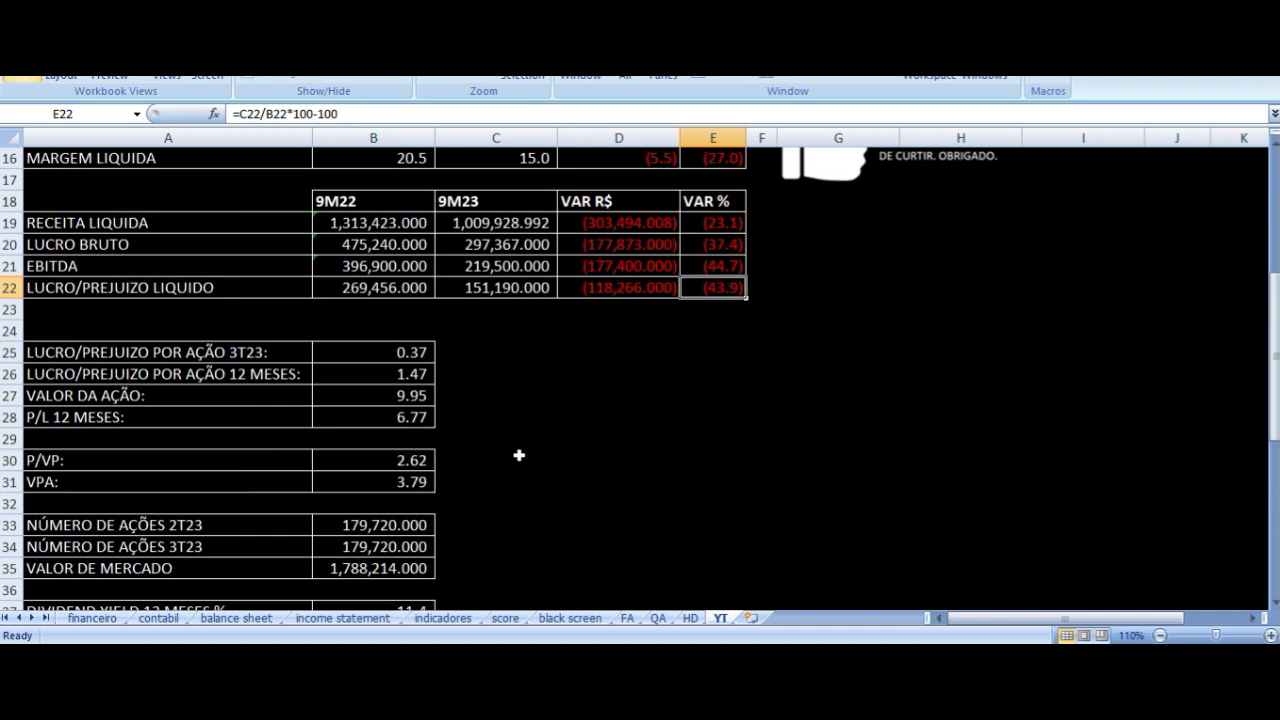
click(231, 357)
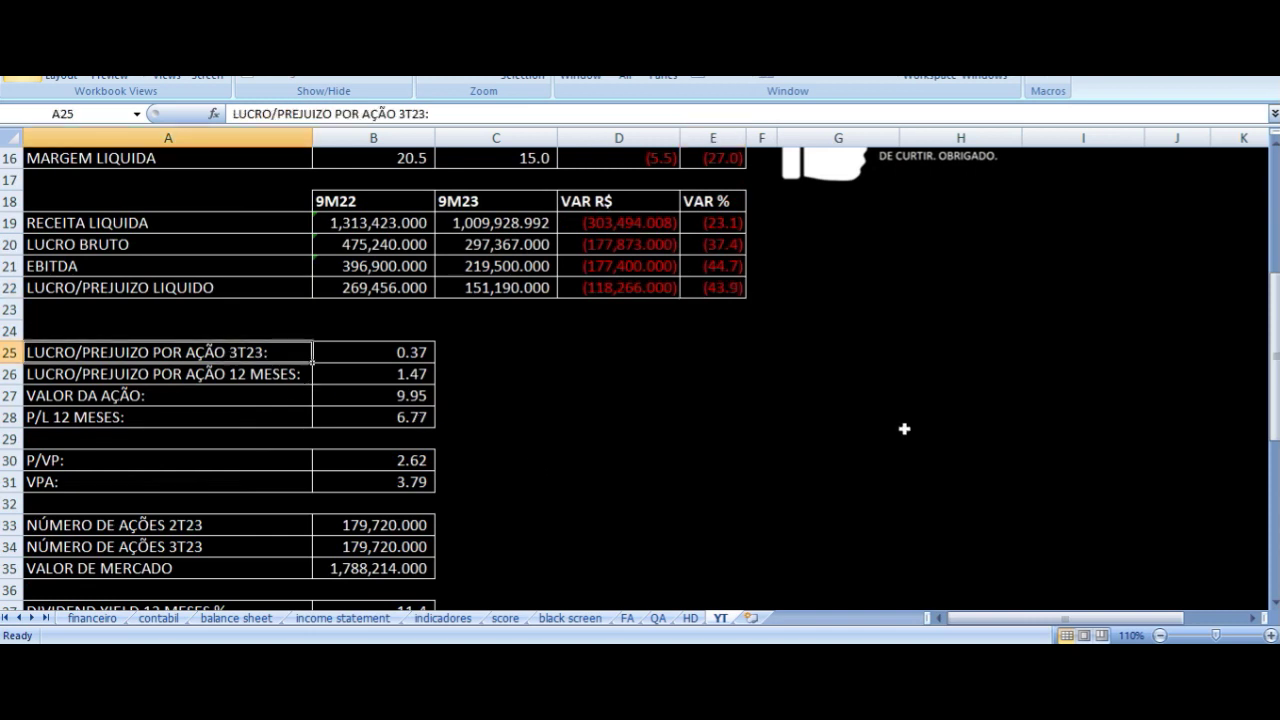
key(Right)
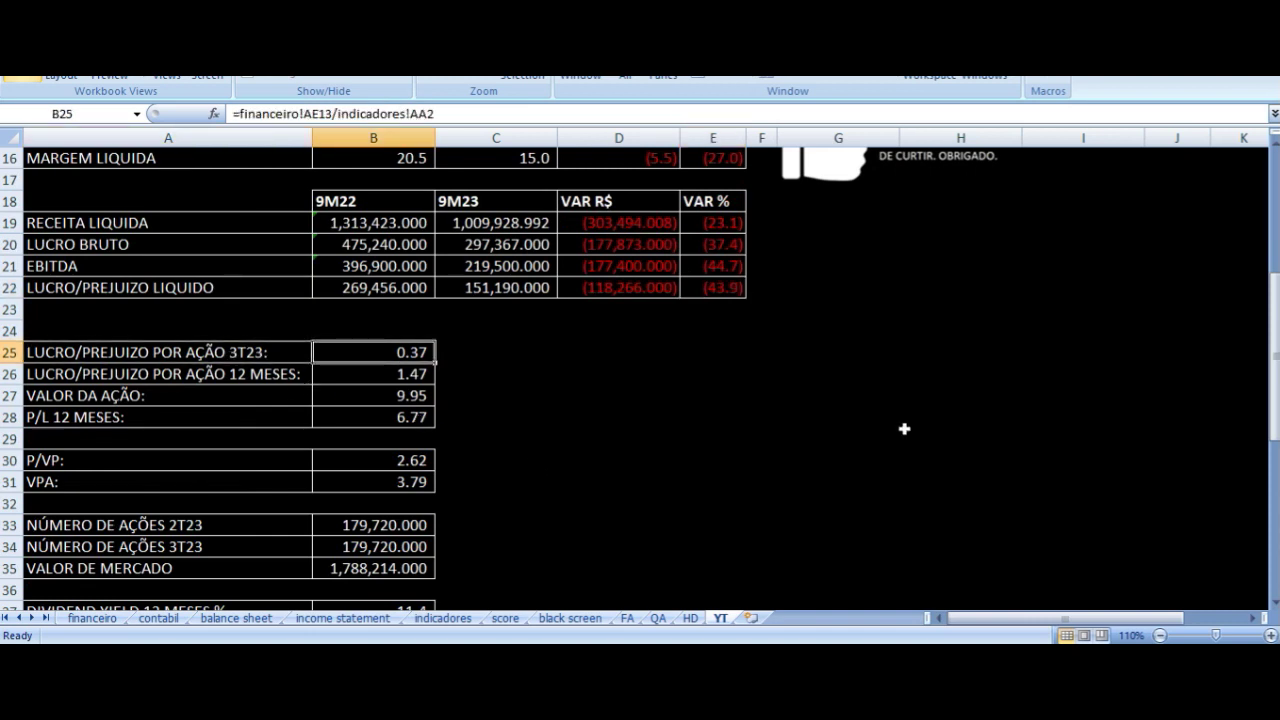
Examine LUCRO/PREJUIZO POR AÇÃO 12 MESES and its calculation
key(Left)
key(Down)
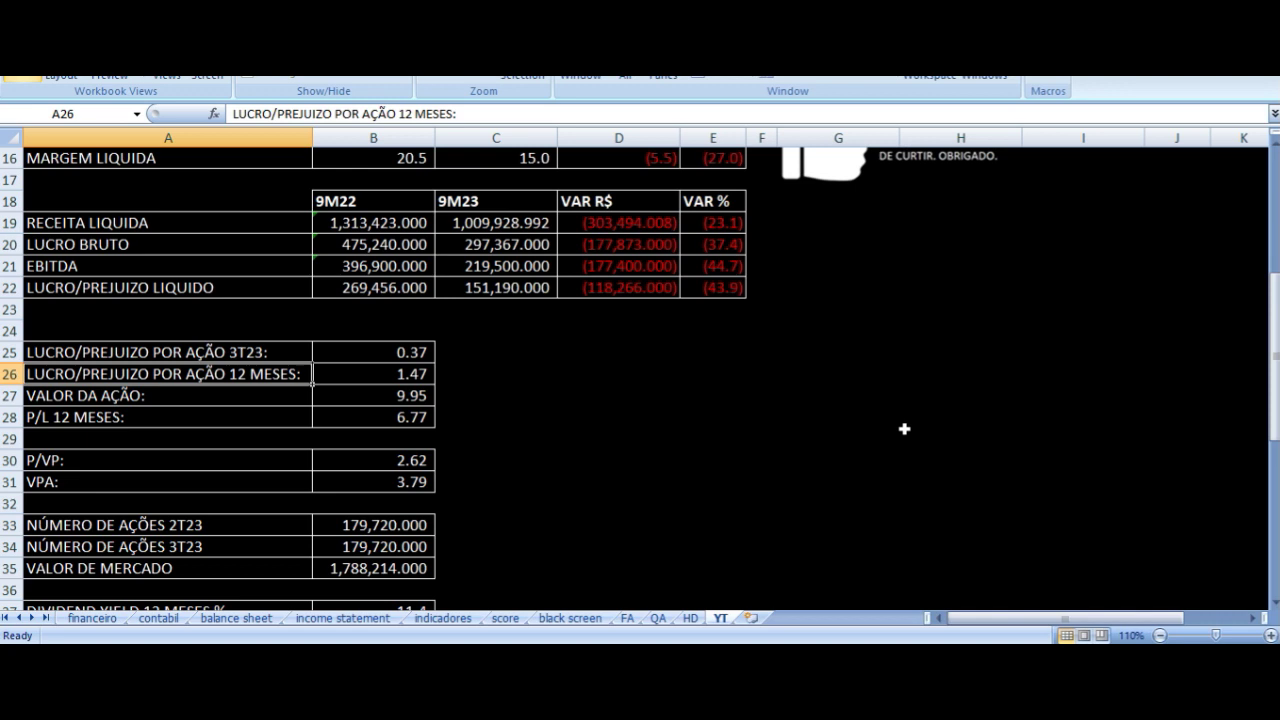
key(Right)
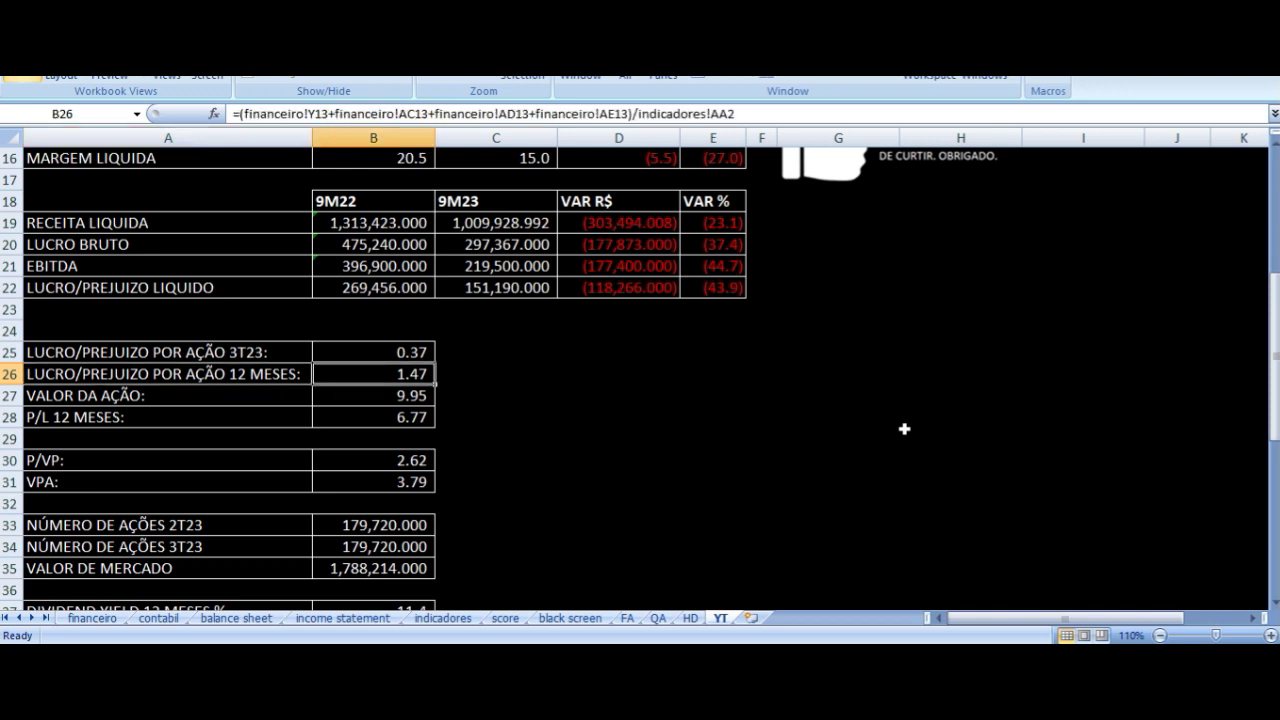
Examine VALOR DA AÇÃO and the P/L 12 MESES ratio with its formula
key(Left)
key(Down)
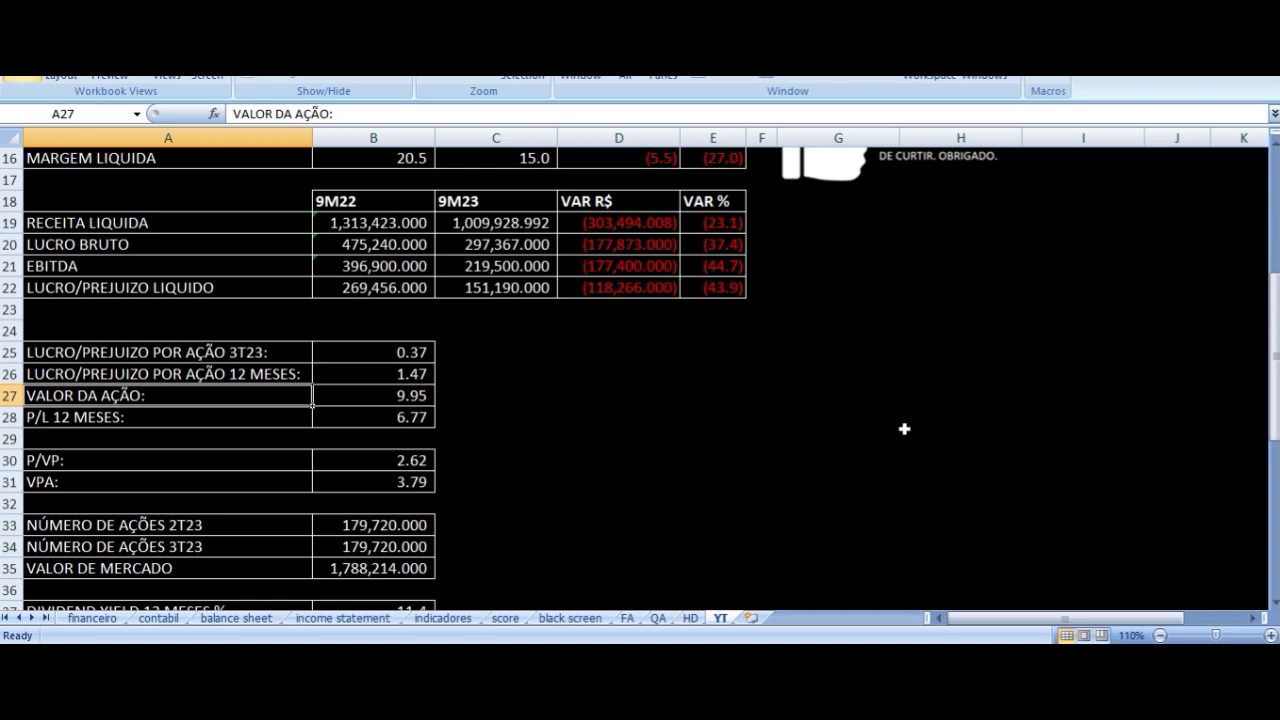
key(Right)
key(Left)
key(Down)
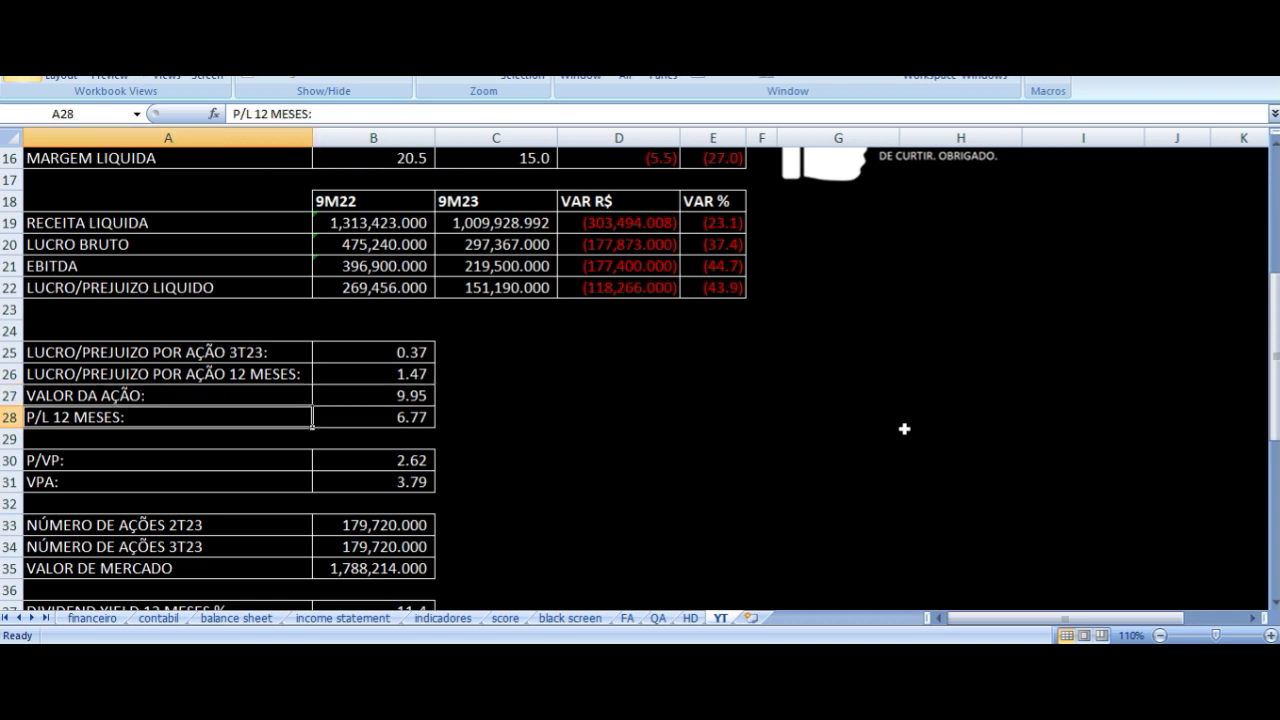
key(Right)
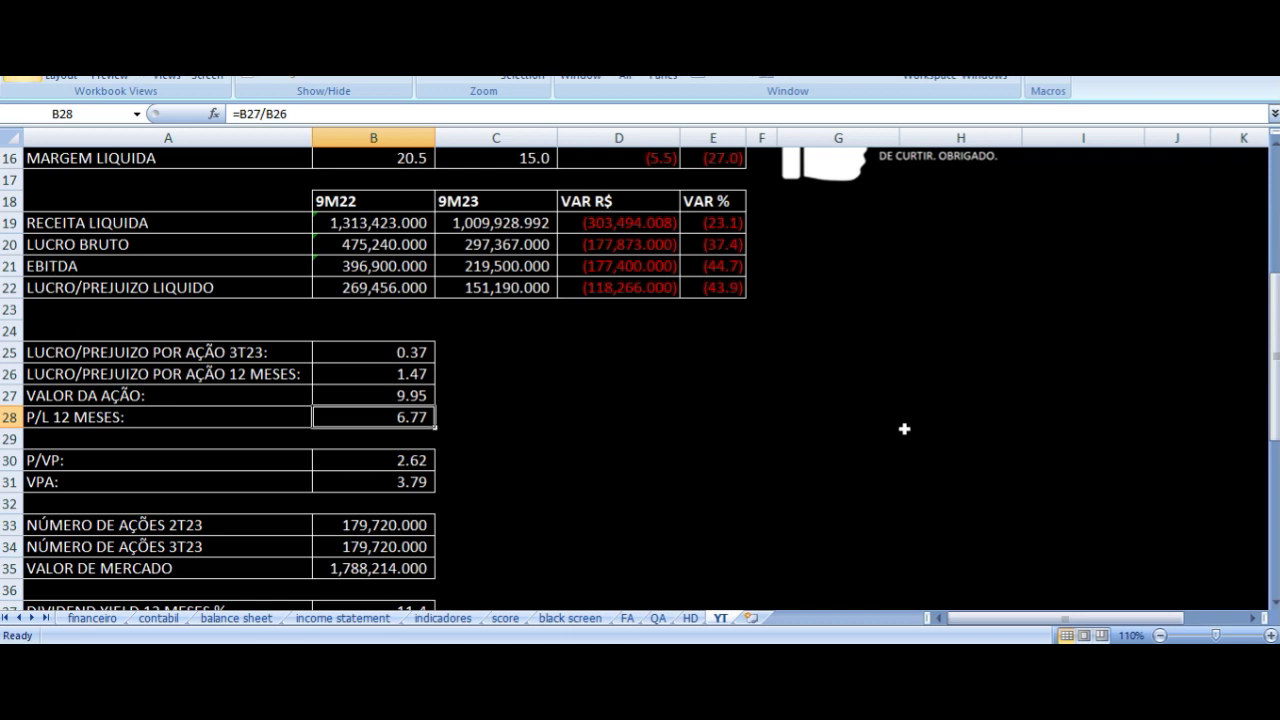
Examine the P/VP ratio and the VPA book value per share
key(Left)
key(Down)
key(Down)
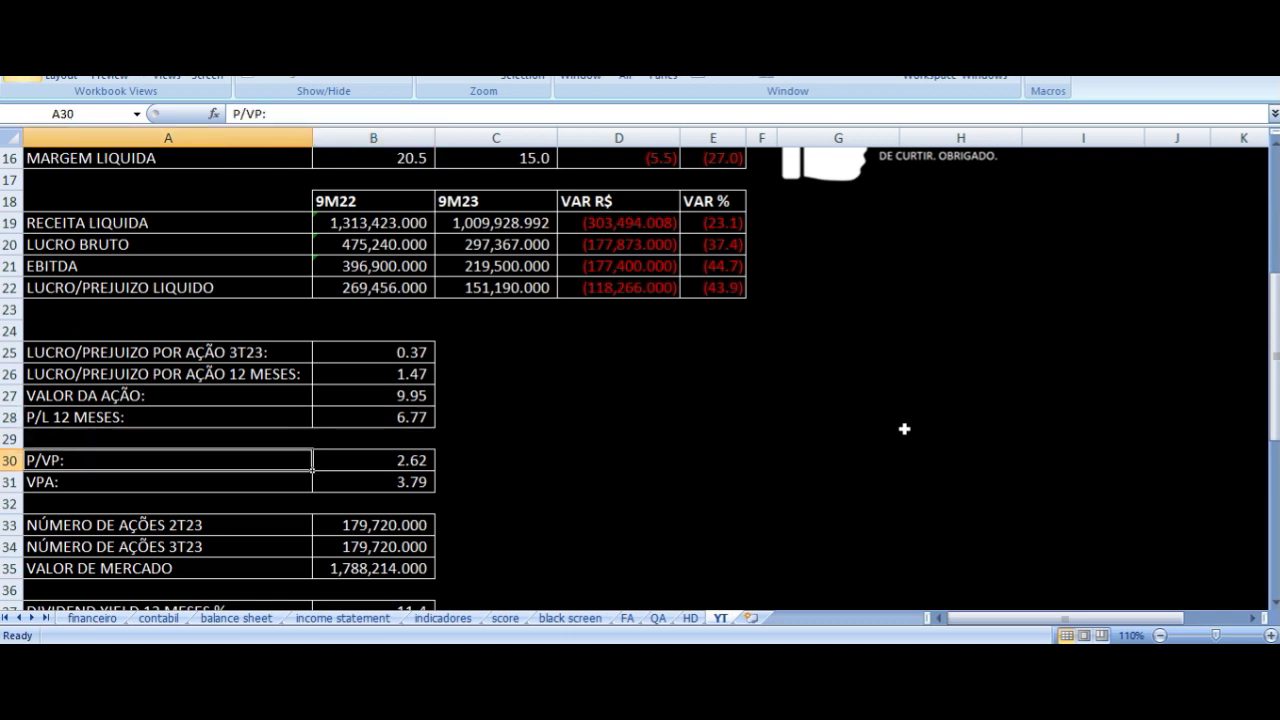
key(Right)
key(Down)
key(Left)
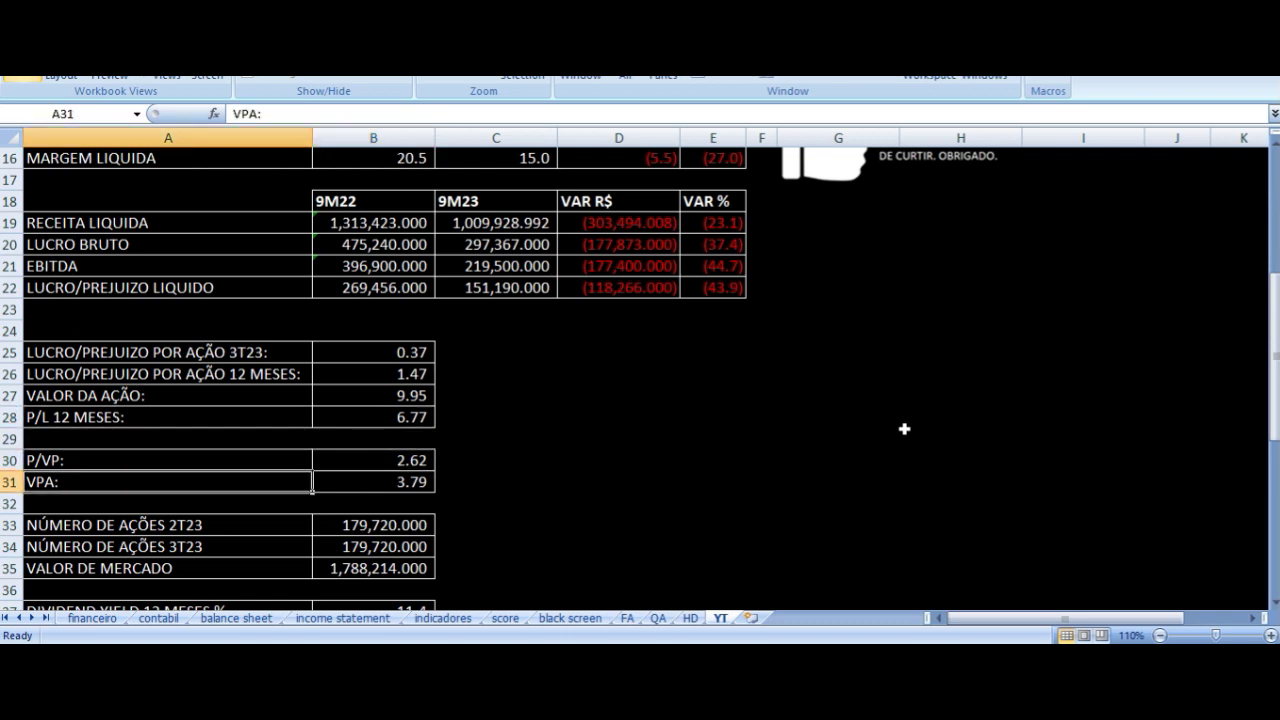
key(Right)
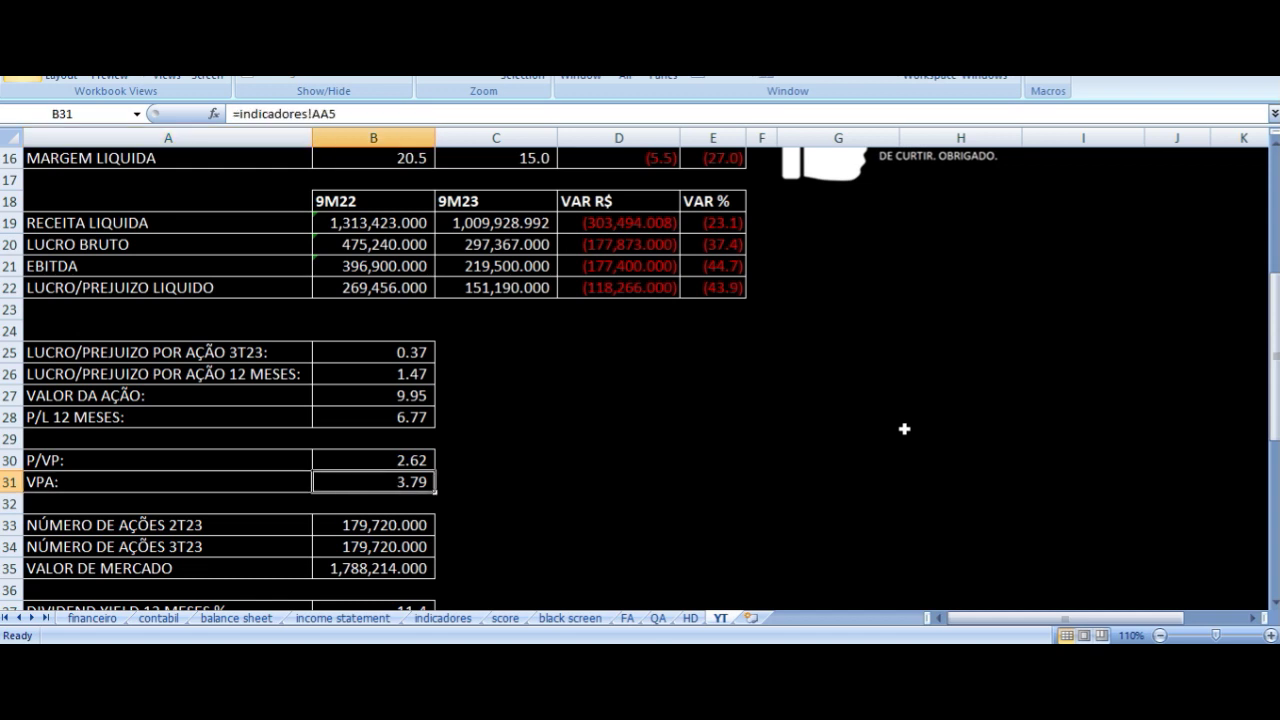
Go back over the P/L 12 MESES value and compare it with P/VP
key(Up)
key(Up)
key(Up)
key(Up)
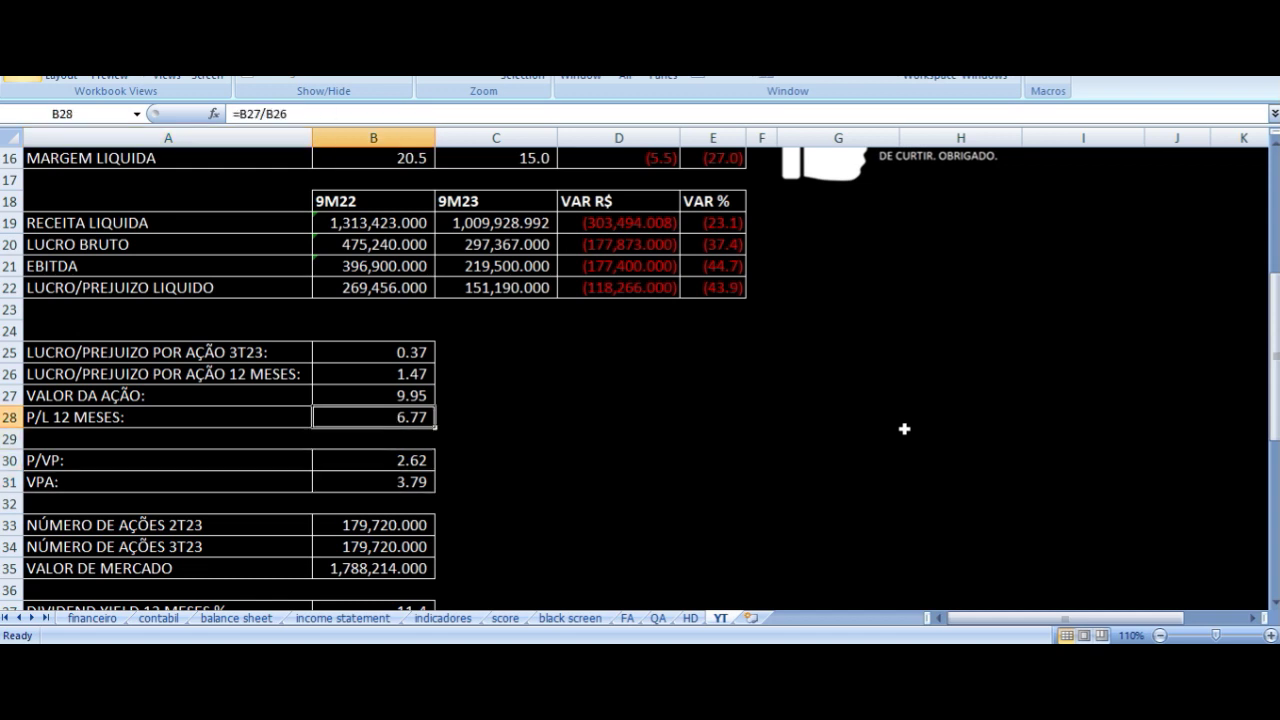
key(Down)
key(Down)
key(Down)
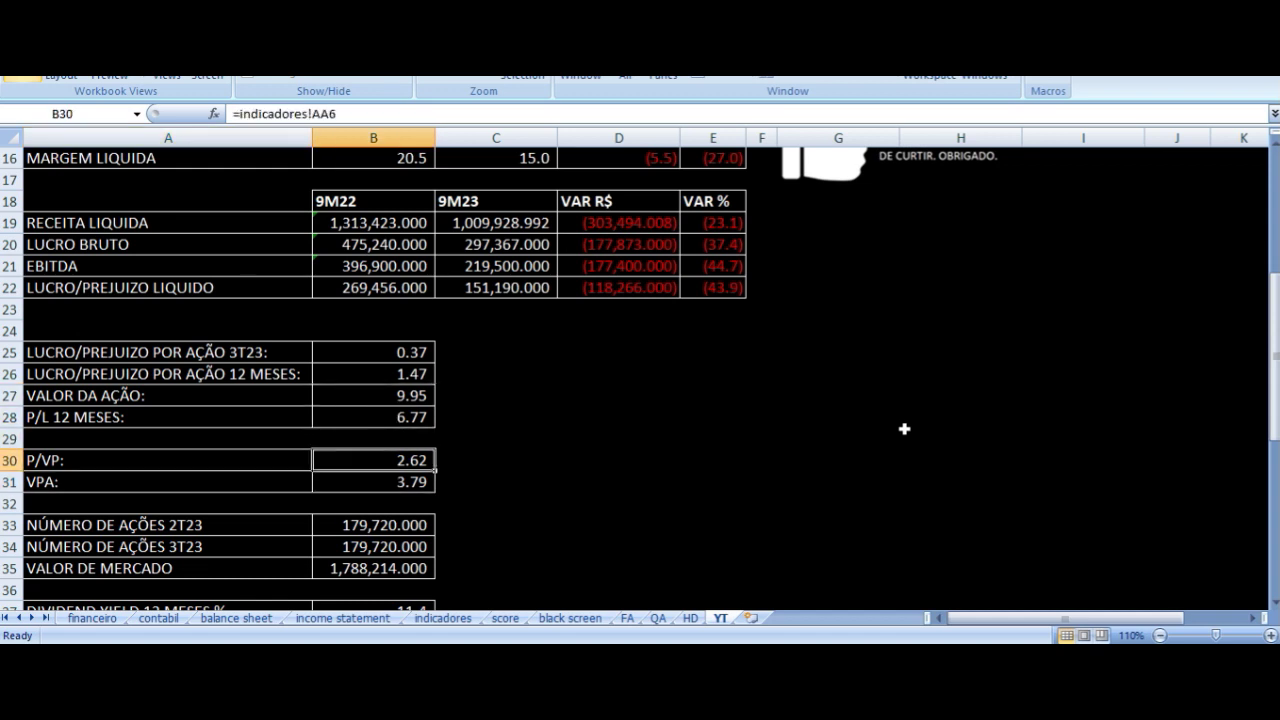
Compare VALOR DA AÇÃO and P/L 12 MESES with P/VP, ending on the VPA value
key(Up)
key(Up)
key(Down)
key(Down)
key(Up)
key(Up)
key(Up)
key(Down)
key(Down)
key(Down)
key(Down)
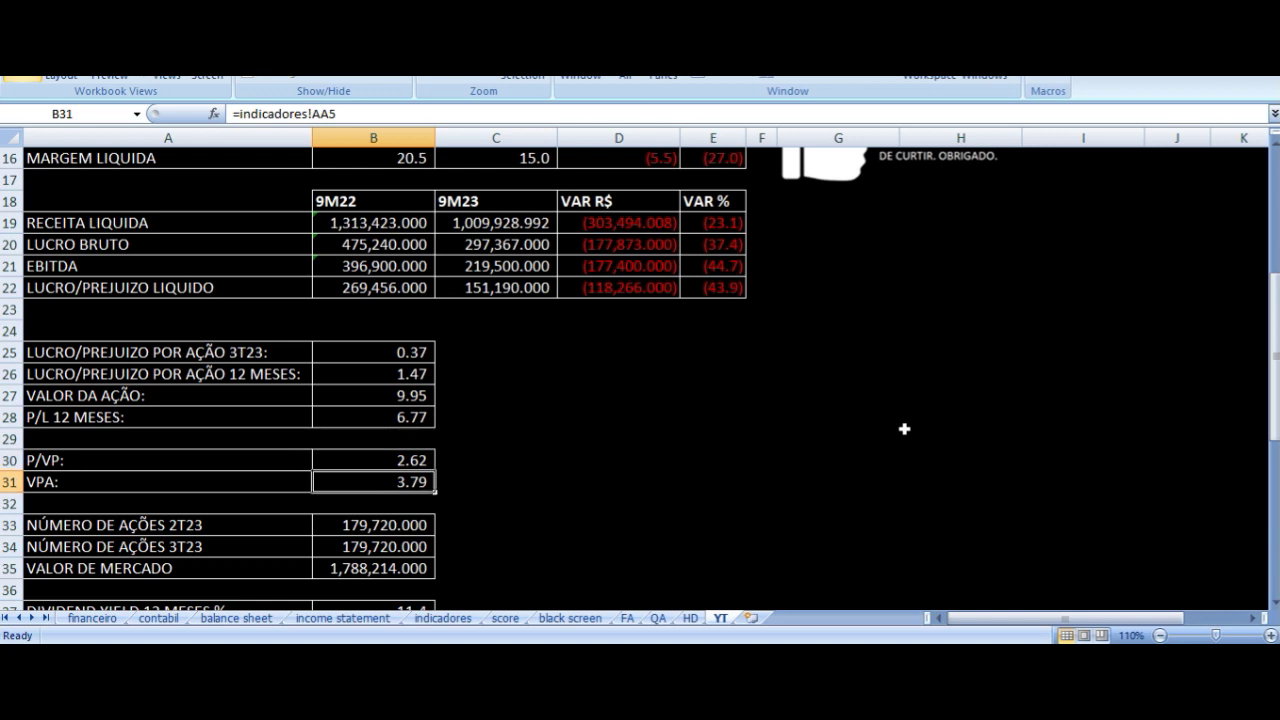
Review the VPA row, then go back to the LUCRO/PREJUIZO POR AÇÃO 12 MESES value
key(Left)
key(Right)
key(Right)
key(Left)
key(Left)
key(Right)
key(Up)
key(Up)
key(Up)
key(Up)
key(Up)
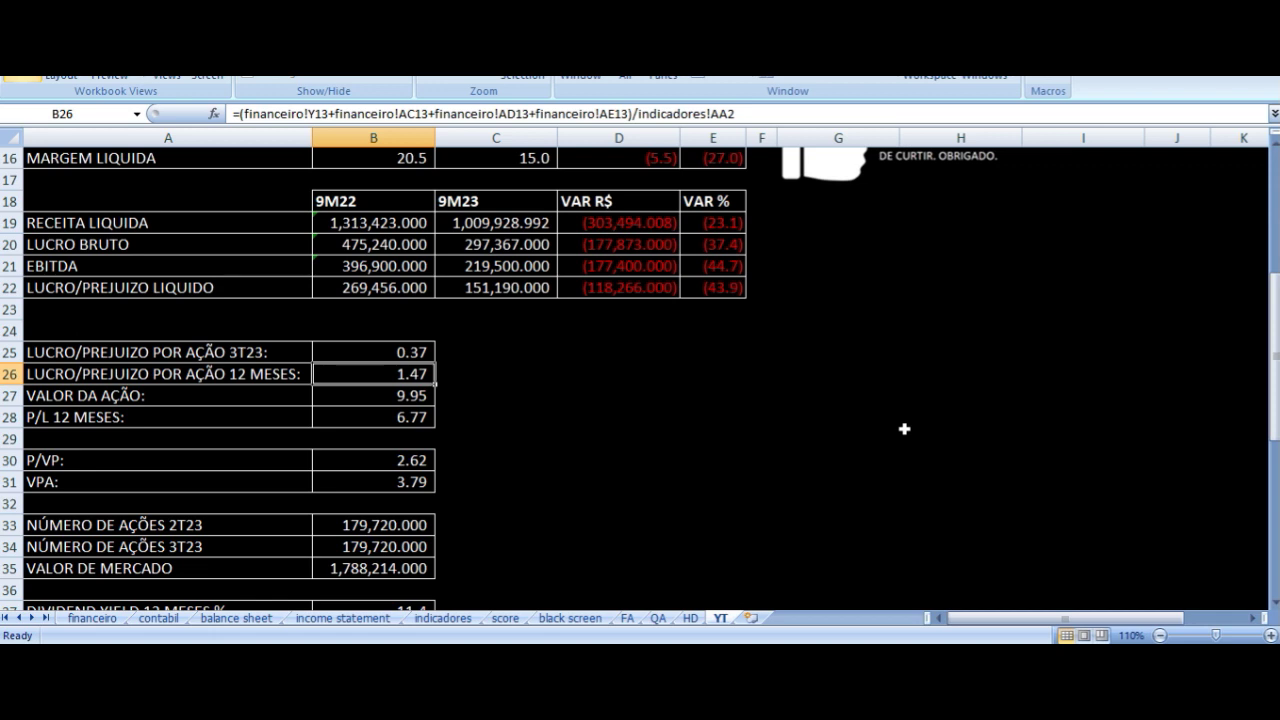
Re-examine the VPA label and value, ending on the P/VP label
key(Down)
key(Down)
key(Down)
key(Down)
key(Down)
key(Left)
key(Right)
key(Right)
key(Left)
key(Left)
key(Up)
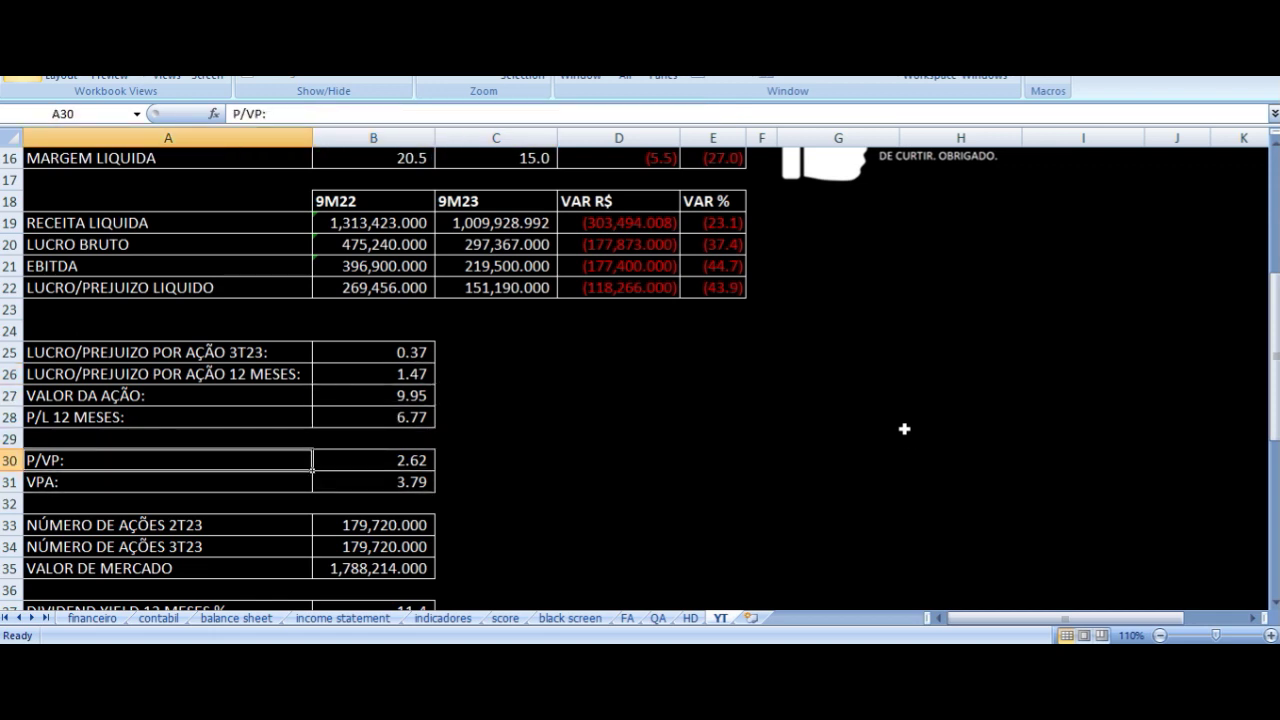
Compare the P/VP and VPA values with VALOR DA AÇÃO
key(Right)
key(Down)
key(Up)
key(Up)
key(Up)
key(Up)
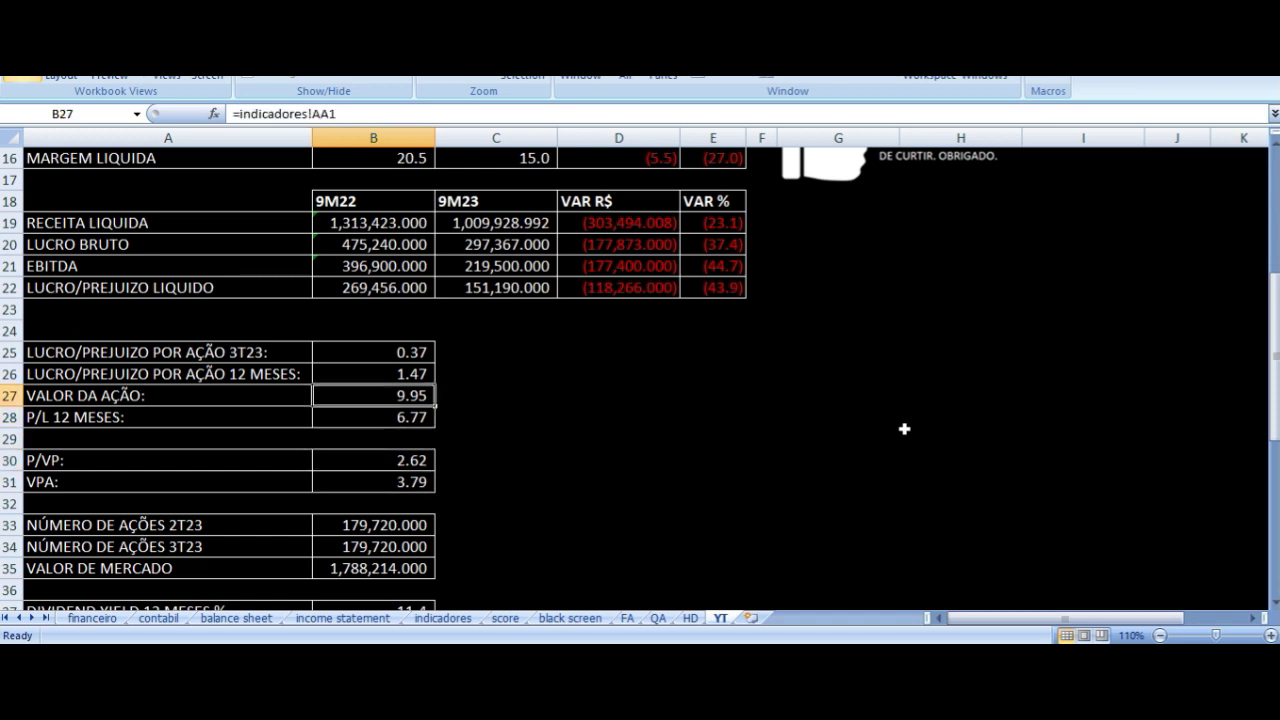
key(Left)
key(Right)
Examine the P/VP label and value once more
key(Down)
key(Down)
key(Down)
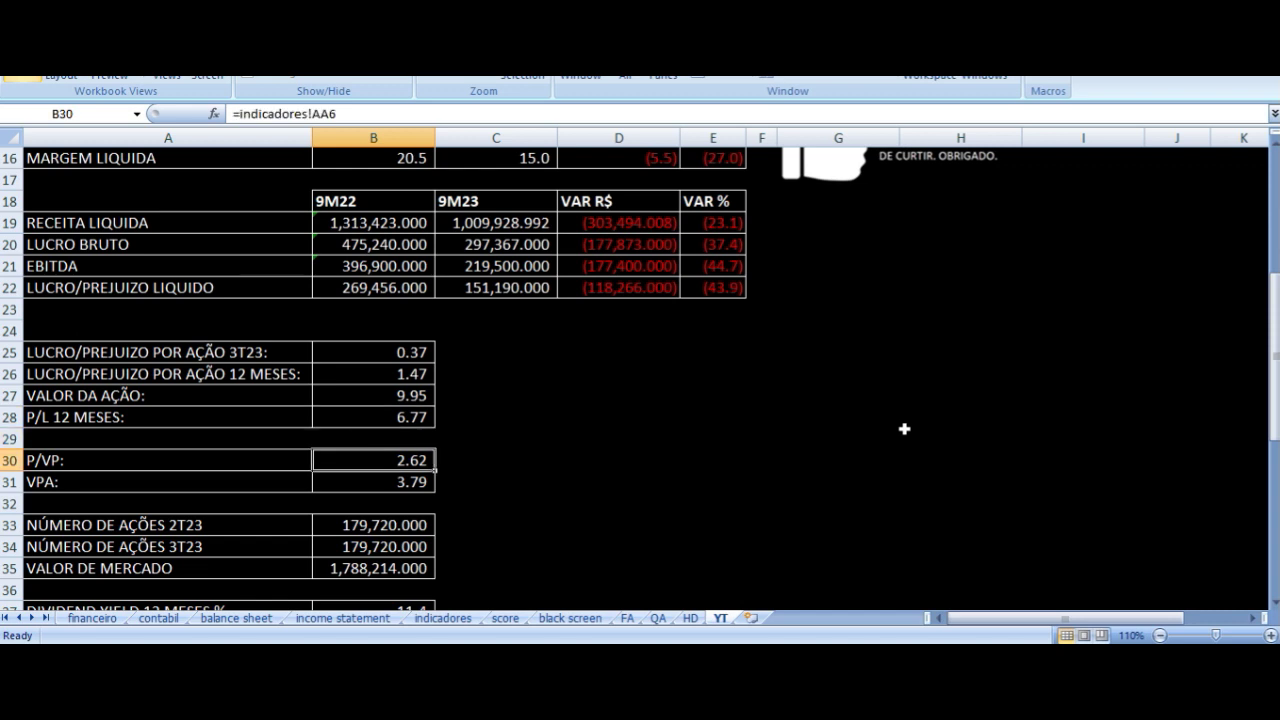
key(Left)
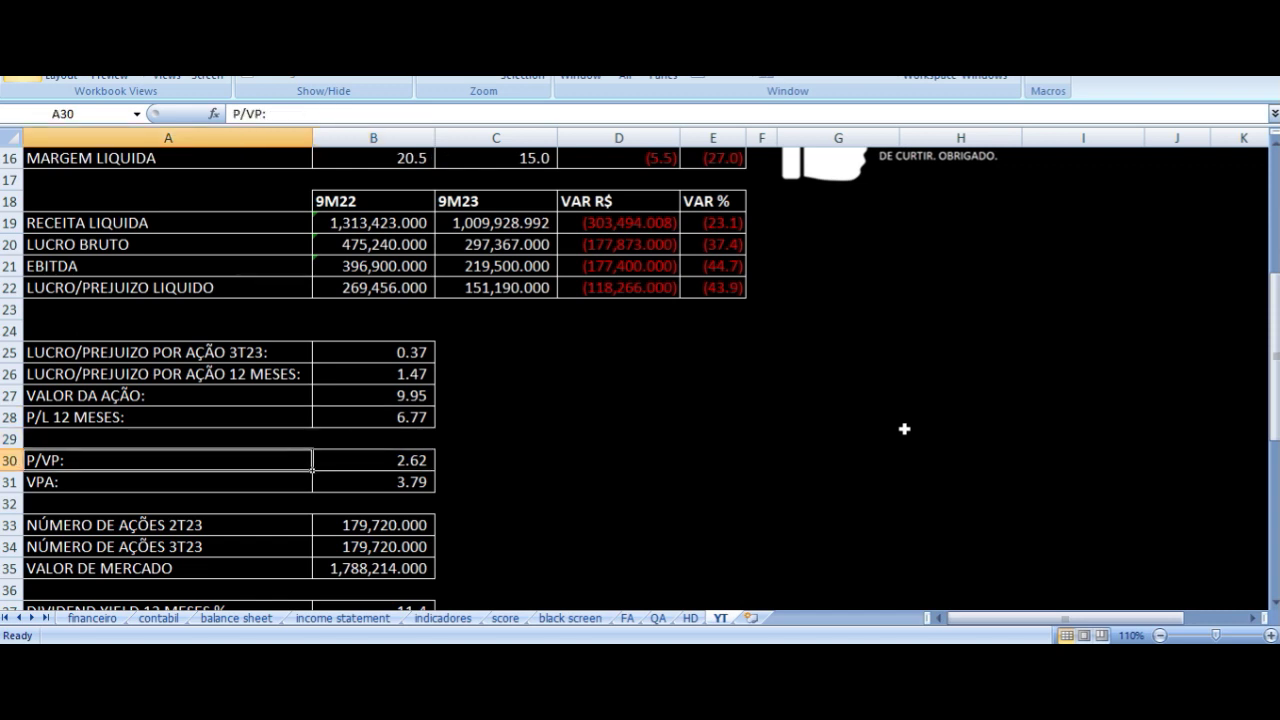
key(Right)
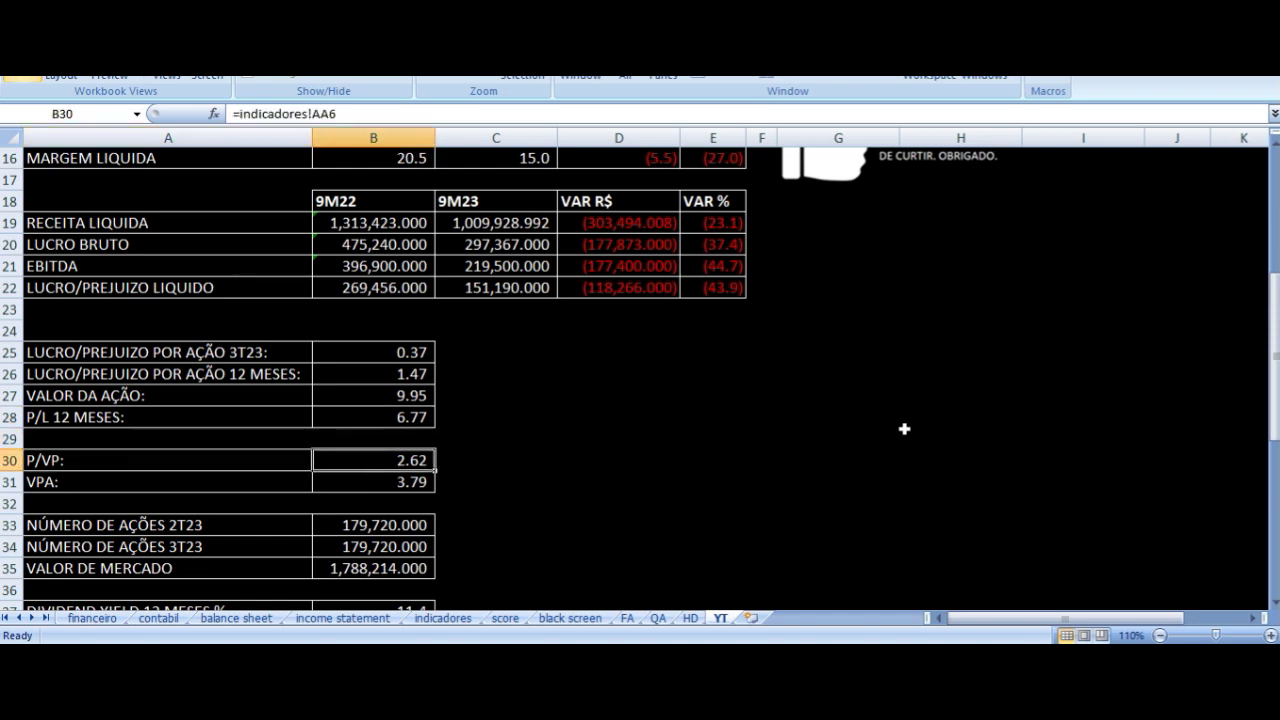
key(Left)
key(Right)
key(Right)
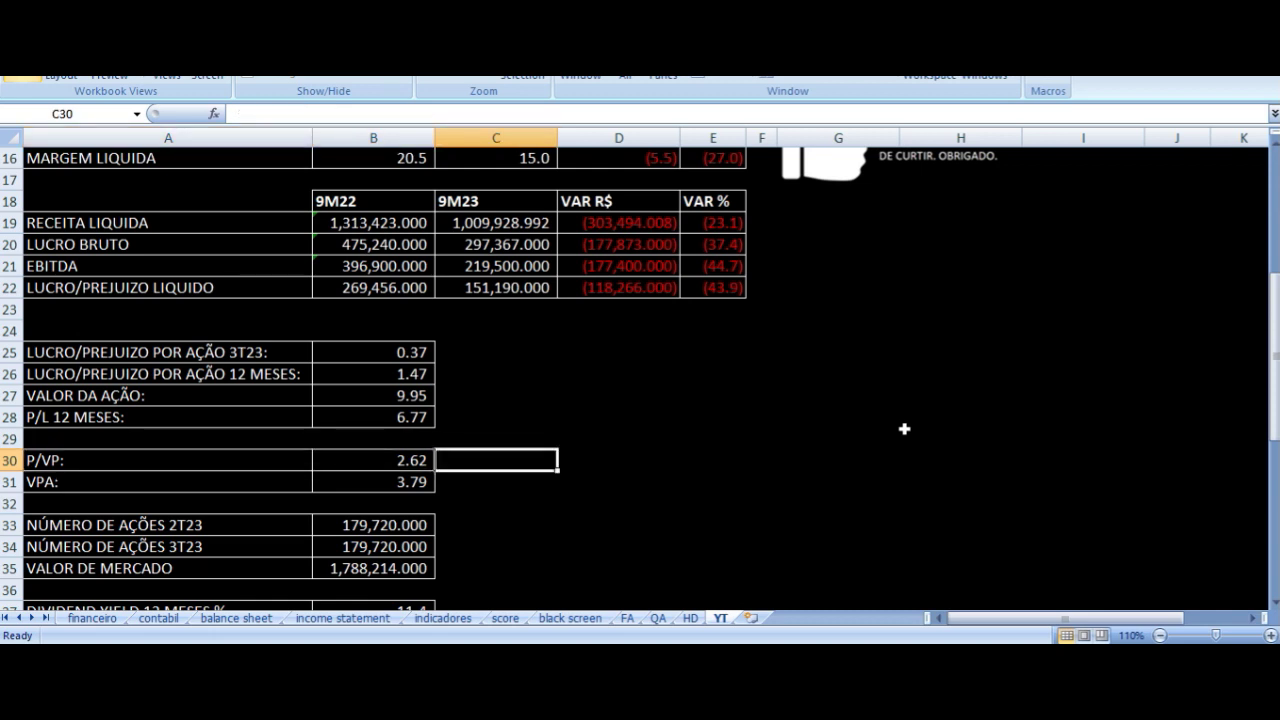
Return to the P/L 12 MESES label in the per-share table
key(Up)
key(Up)
key(Up)
key(Down)
key(Left)
key(Left)
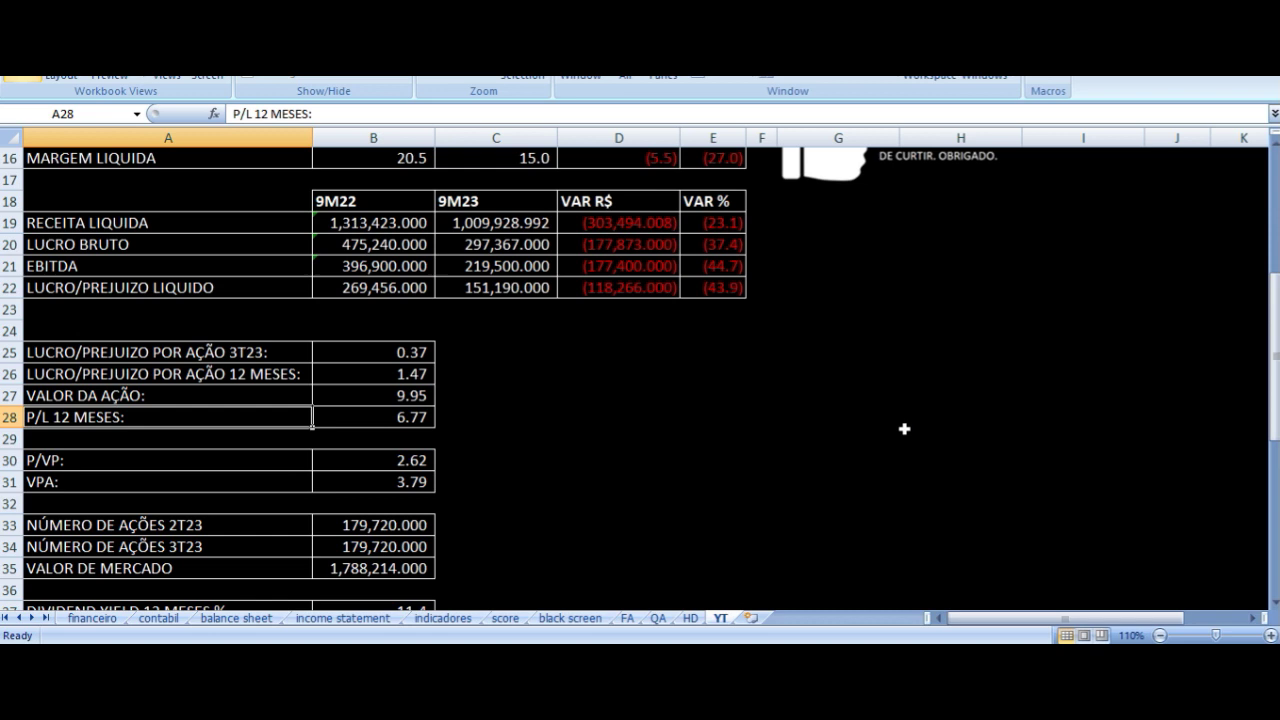
Examine NÚMERO DE AÇÕES for 2T23 and 3T23 and the VALOR DE MERCADO value
scroll(513, 377, down, 2)
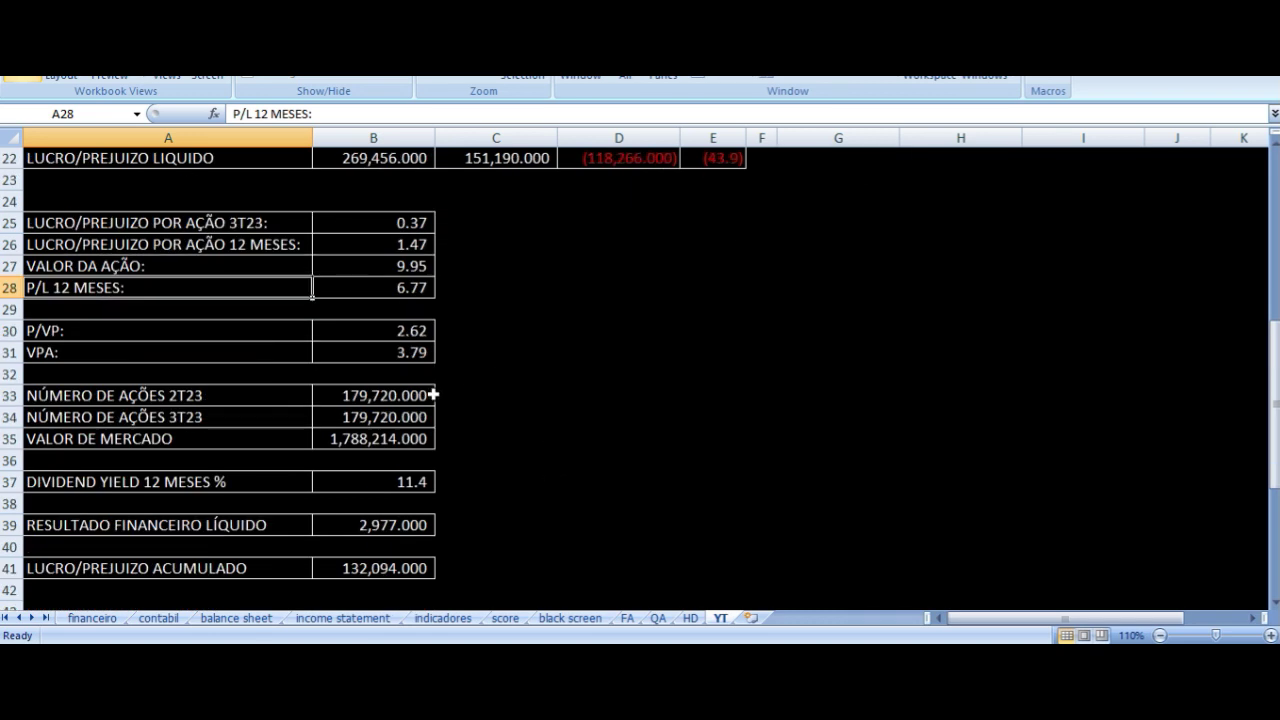
click(284, 403)
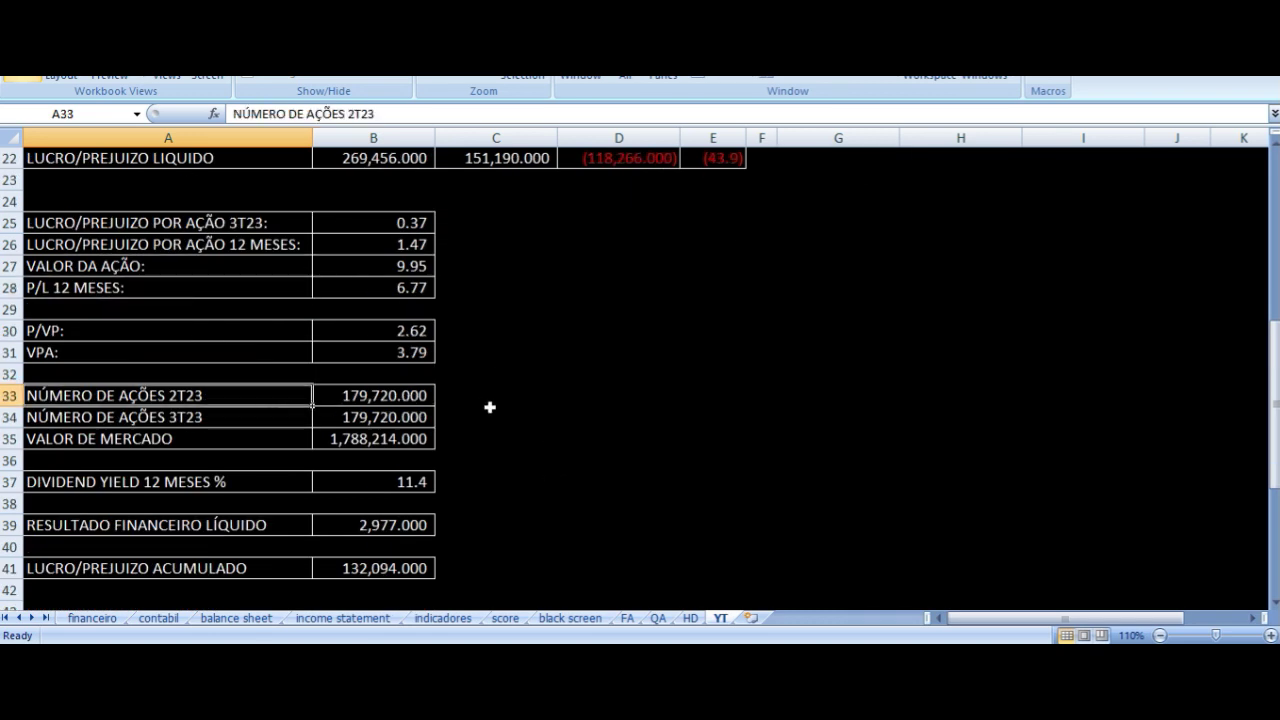
key(Down)
key(Right)
key(Down)
Examine the DIVIDEND YIELD 12 MESES % label and value
key(Down)
key(Down)
key(Left)
key(Right)
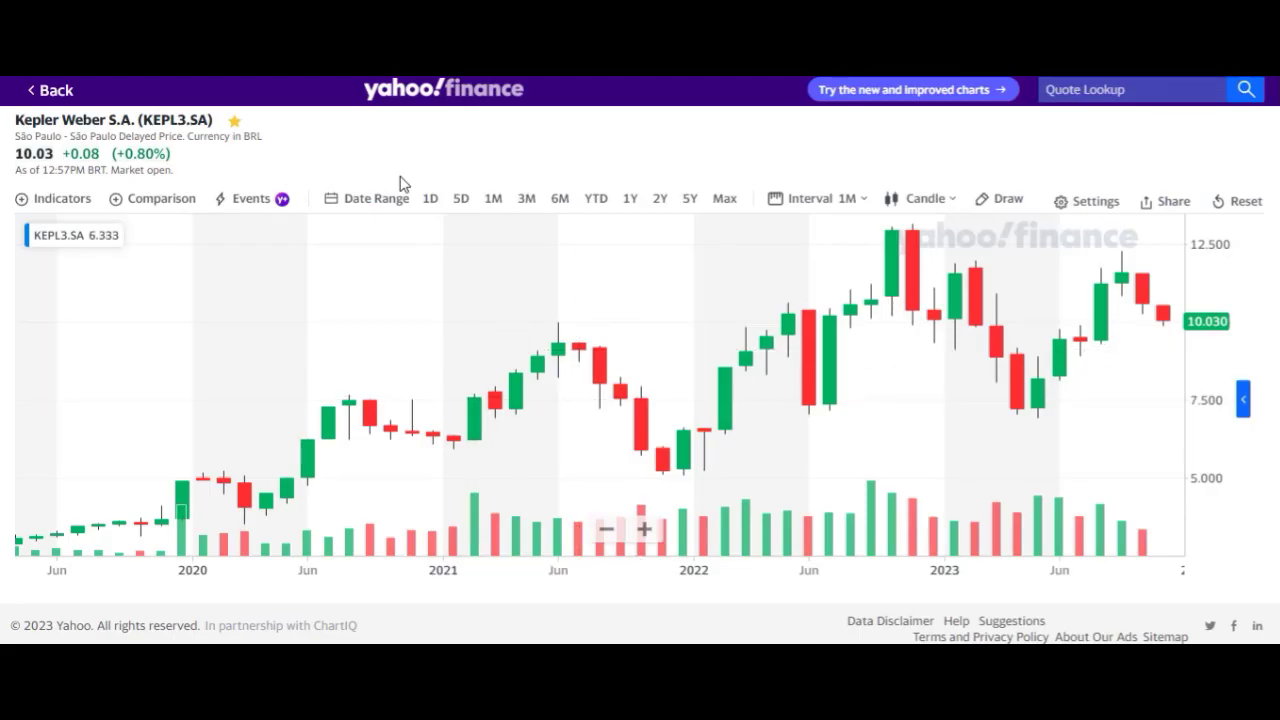
Switch to the Yahoo Finance chart of KEPL3.SA and show the Dividends events on it
click(251, 201)
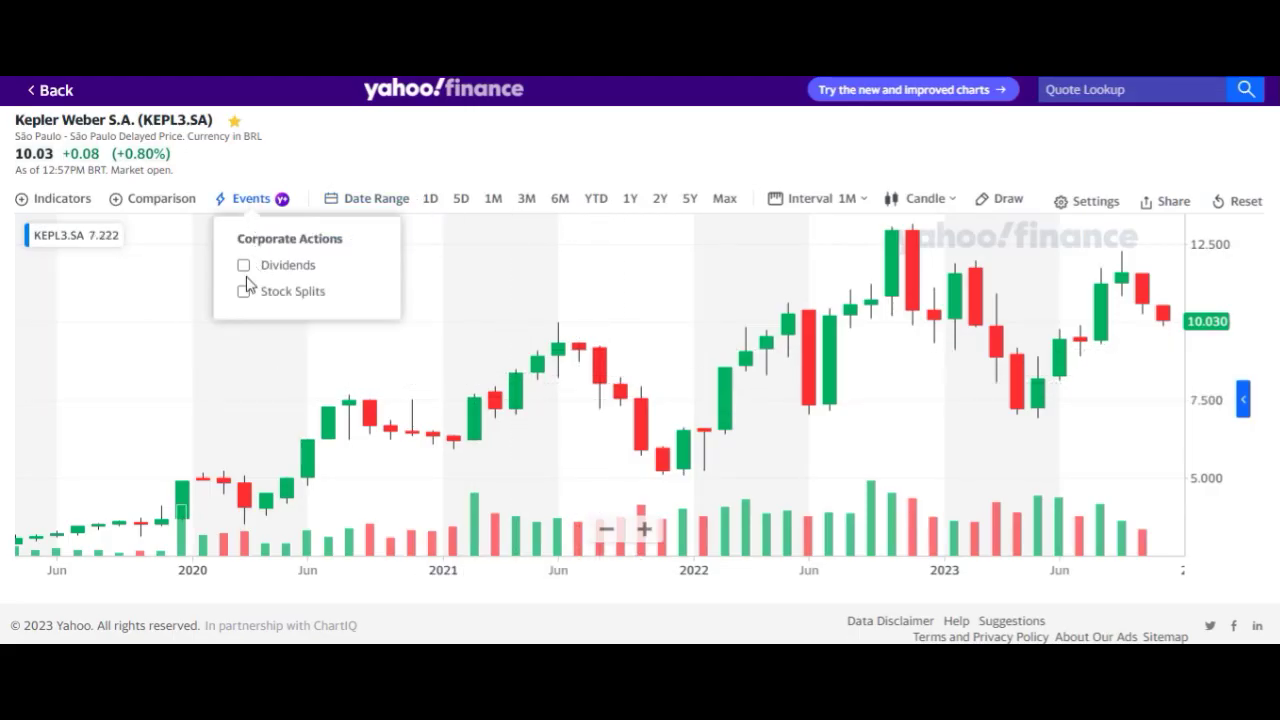
click(243, 266)
scroll(835, 257, up, 3)
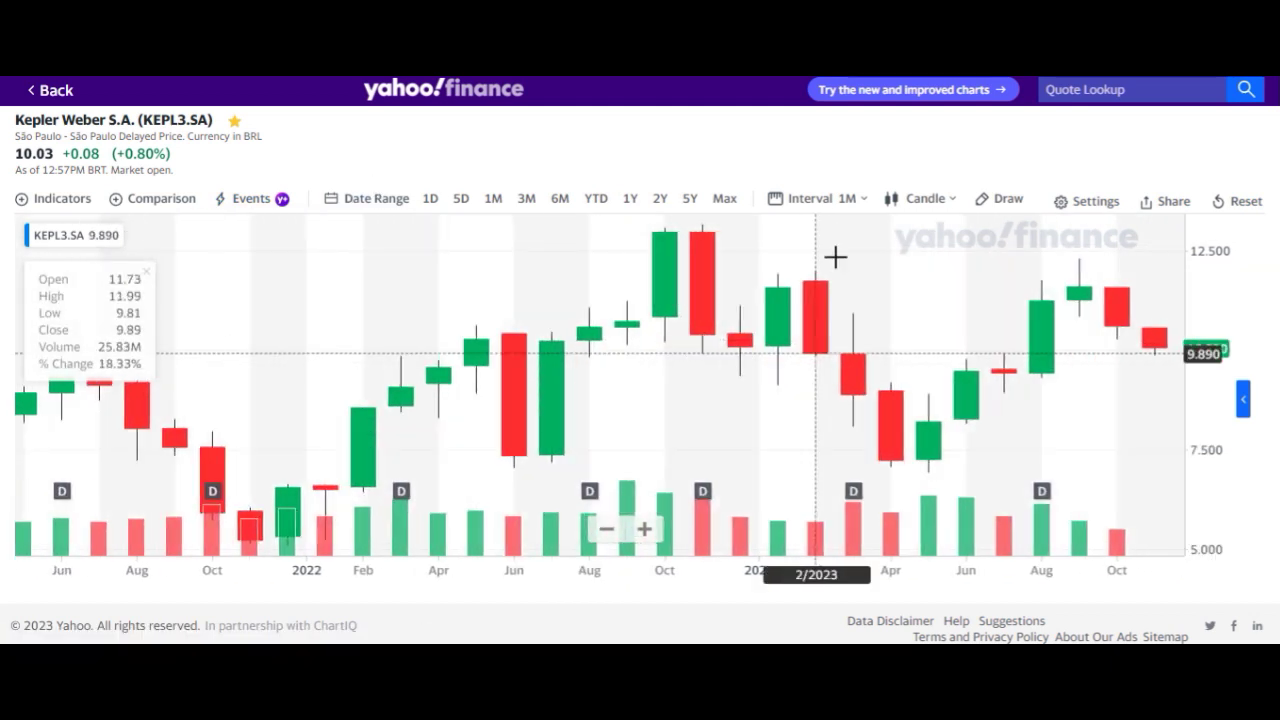
Set the KEPL3.SA chart interval to 1 week and inspect the dividend markers from August 2023 back to November 2022
click(834, 199)
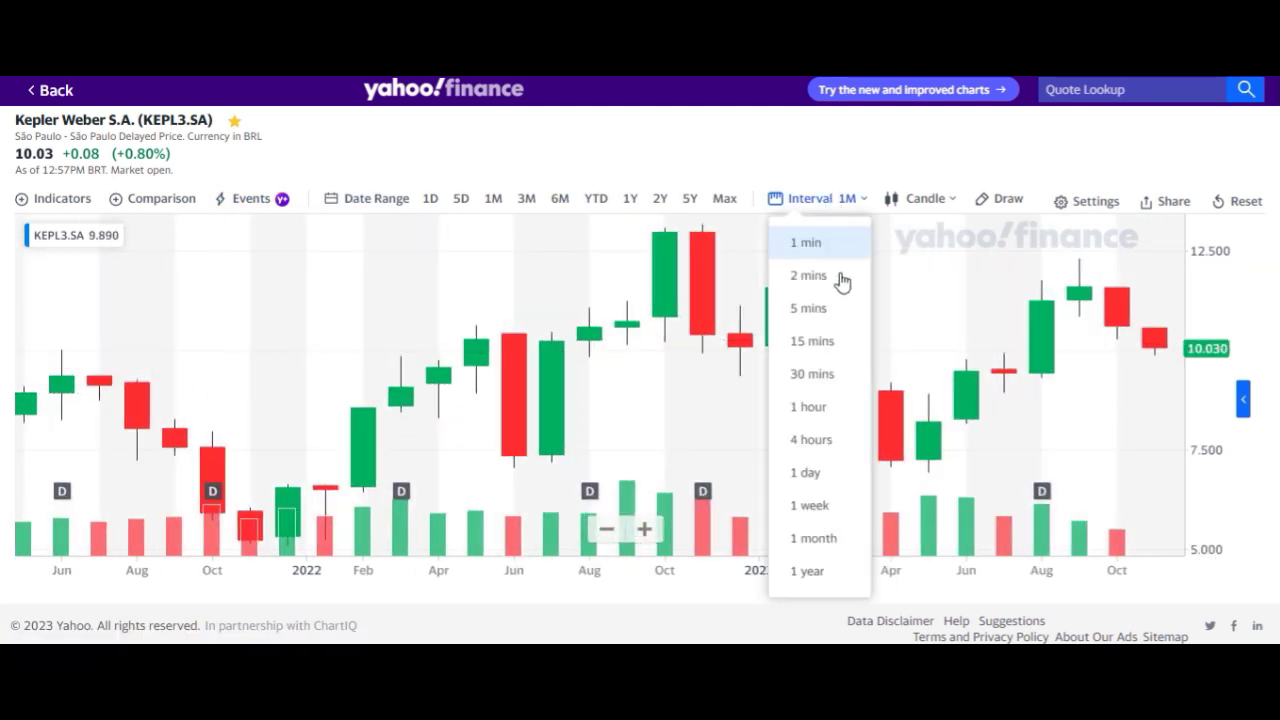
click(815, 506)
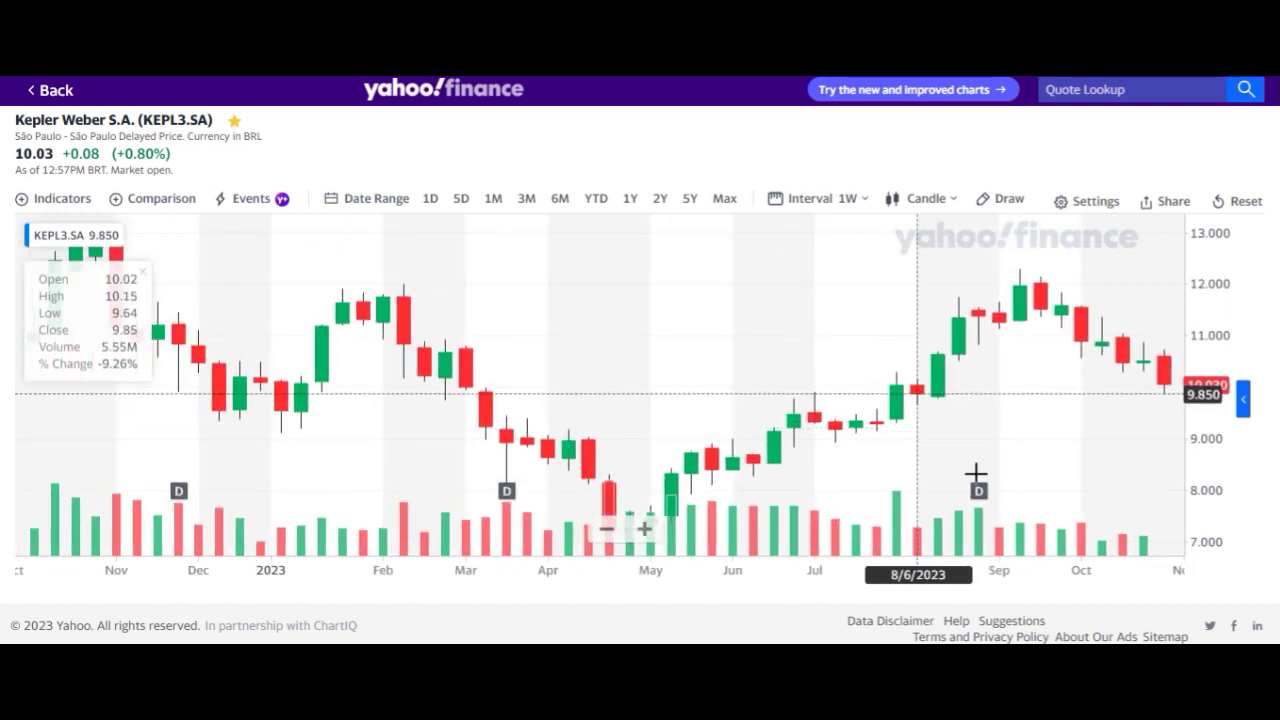
mouse_move(980, 495)
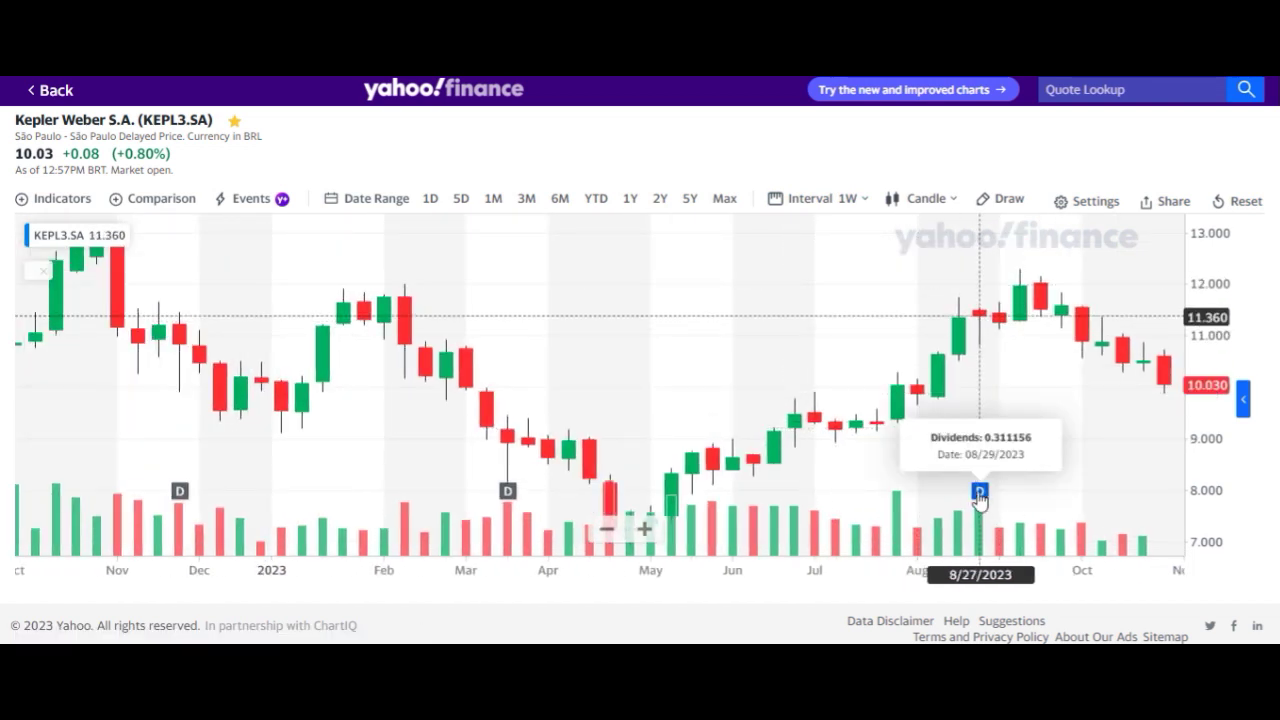
mouse_move(508, 495)
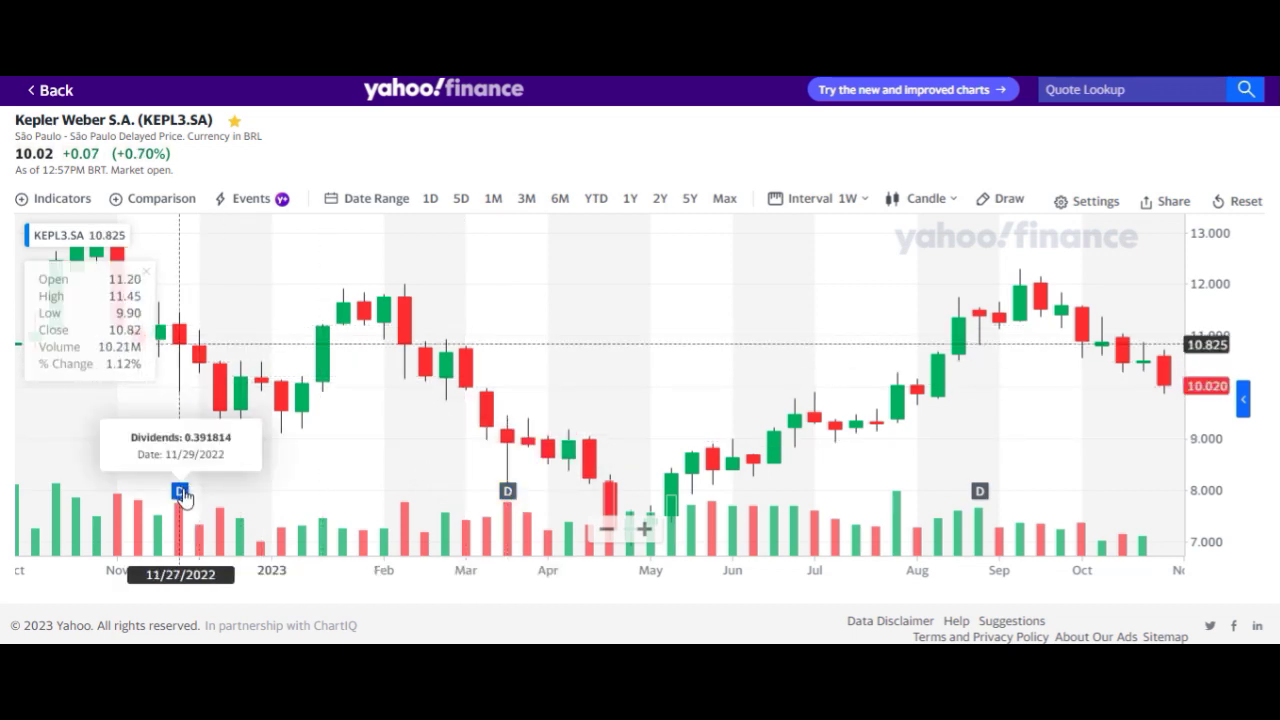
scroll(502, 407, down, 3)
scroll(502, 407, down, 4)
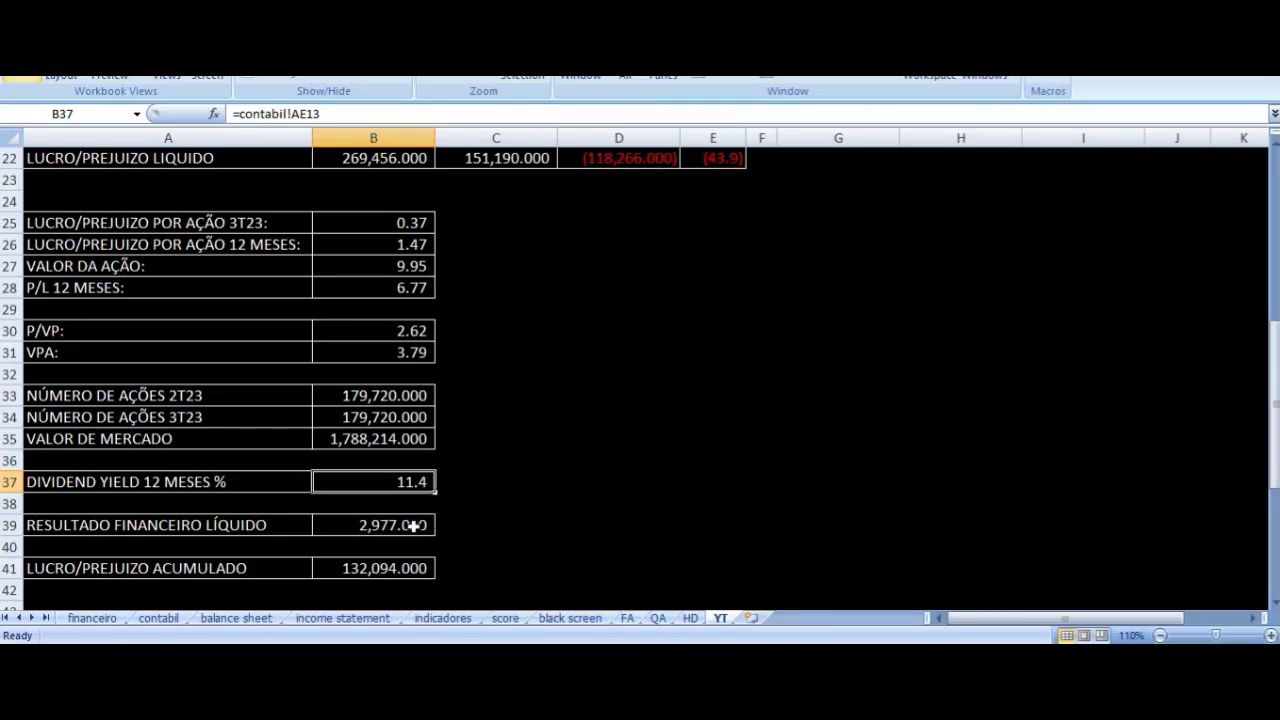
Return to the Excel workbook and examine RESULTADO FINANCEIRO LÍQUIDO
click(425, 530)
key(Left)
key(Right)
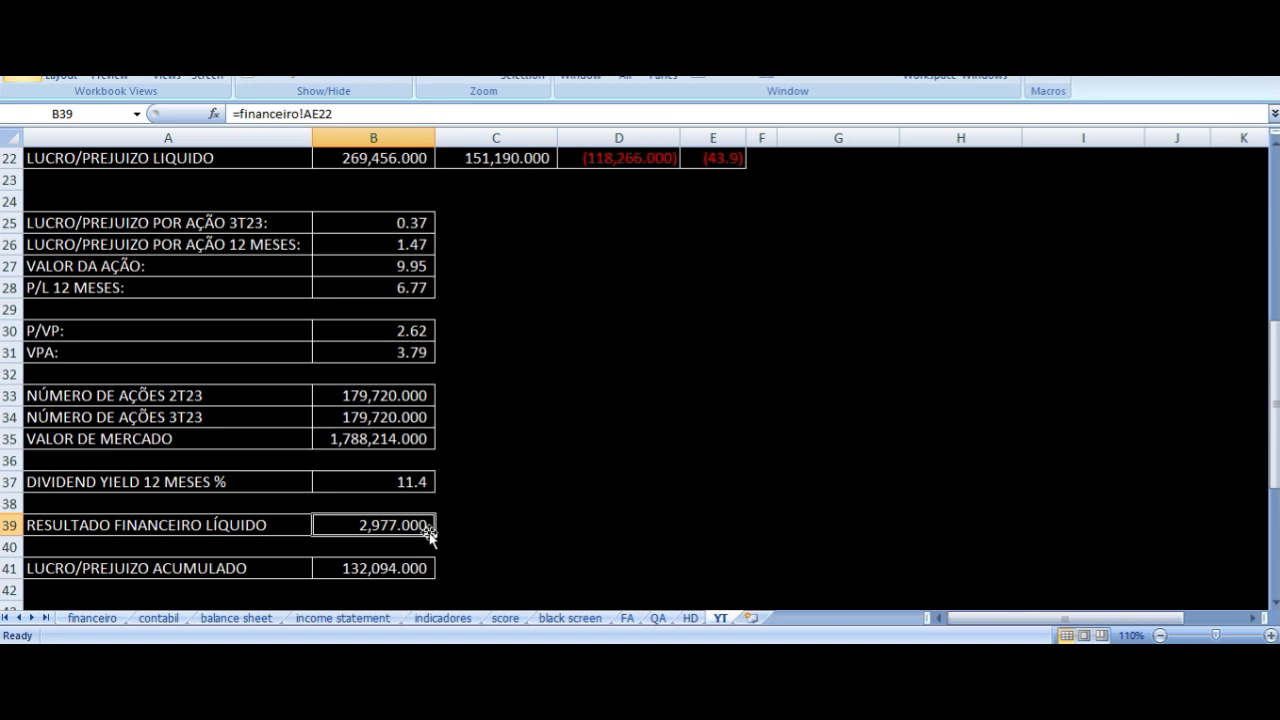
key(Left)
key(Right)
key(Left)
Examine the LUCRO/PREJUIZO ACUMULADO label and value
key(Down)
key(Down)
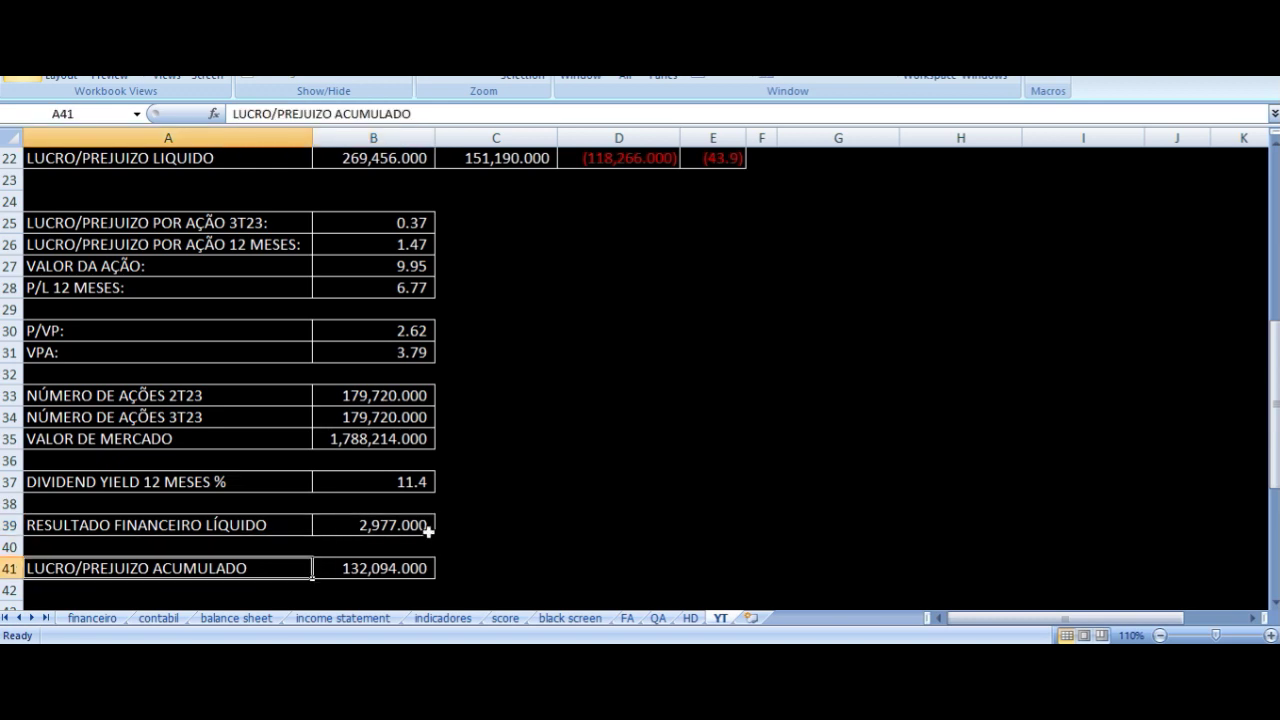
key(Right)
key(Right)
key(Left)
key(Left)
Highlight the 3T22 versus 3T23 comparison and the 9M22 versus 9M23 comparison for review
scroll(491, 437, down, 1)
scroll(543, 457, up, 7)
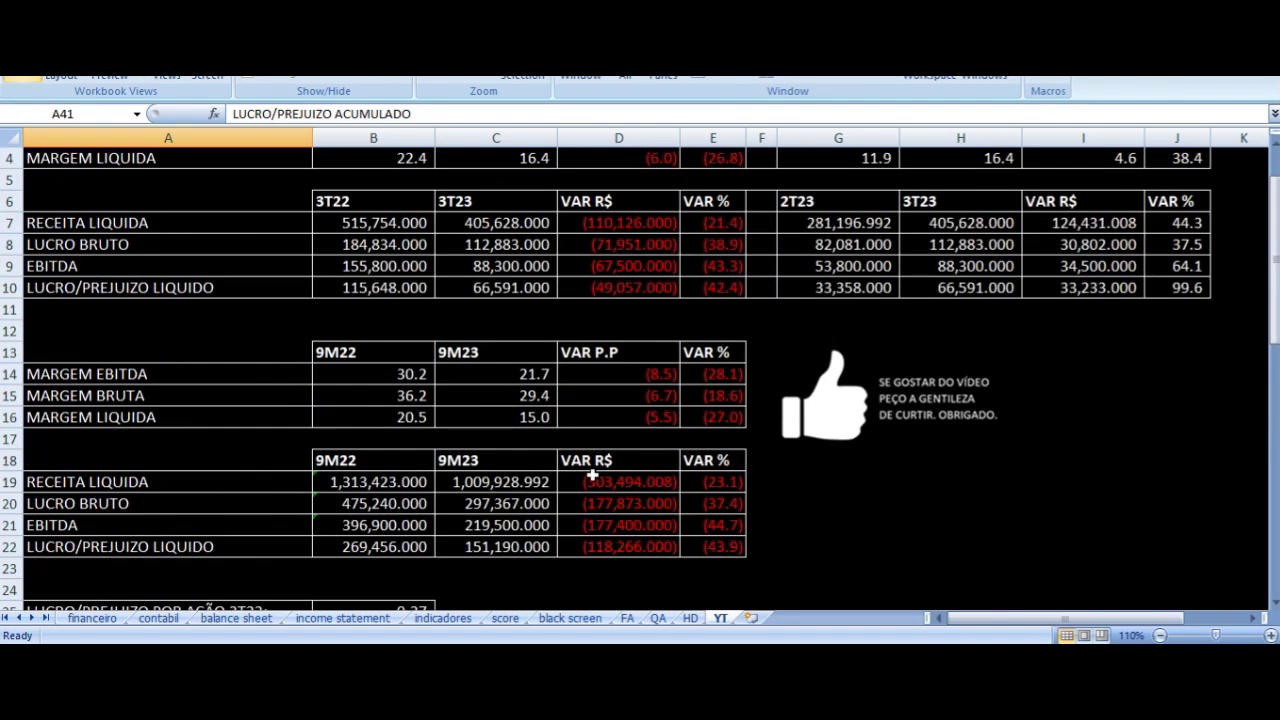
scroll(593, 476, up, 1)
drag(414, 181, 704, 348)
scroll(704, 340, down, 1)
drag(415, 356, 724, 541)
Highlight the 2T23 versus 3T23 tables, highlight the year-over-year tables again, and clear the selection
scroll(924, 440, up, 1)
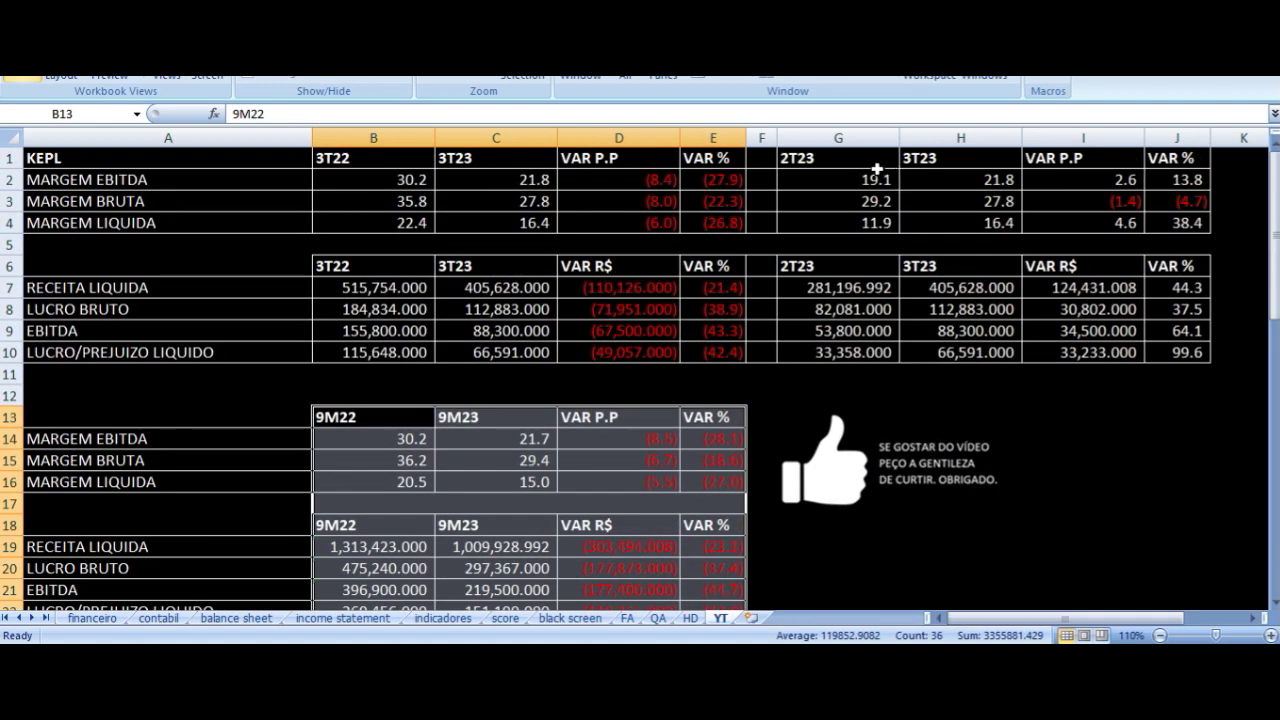
drag(876, 166, 1180, 352)
drag(395, 160, 716, 526)
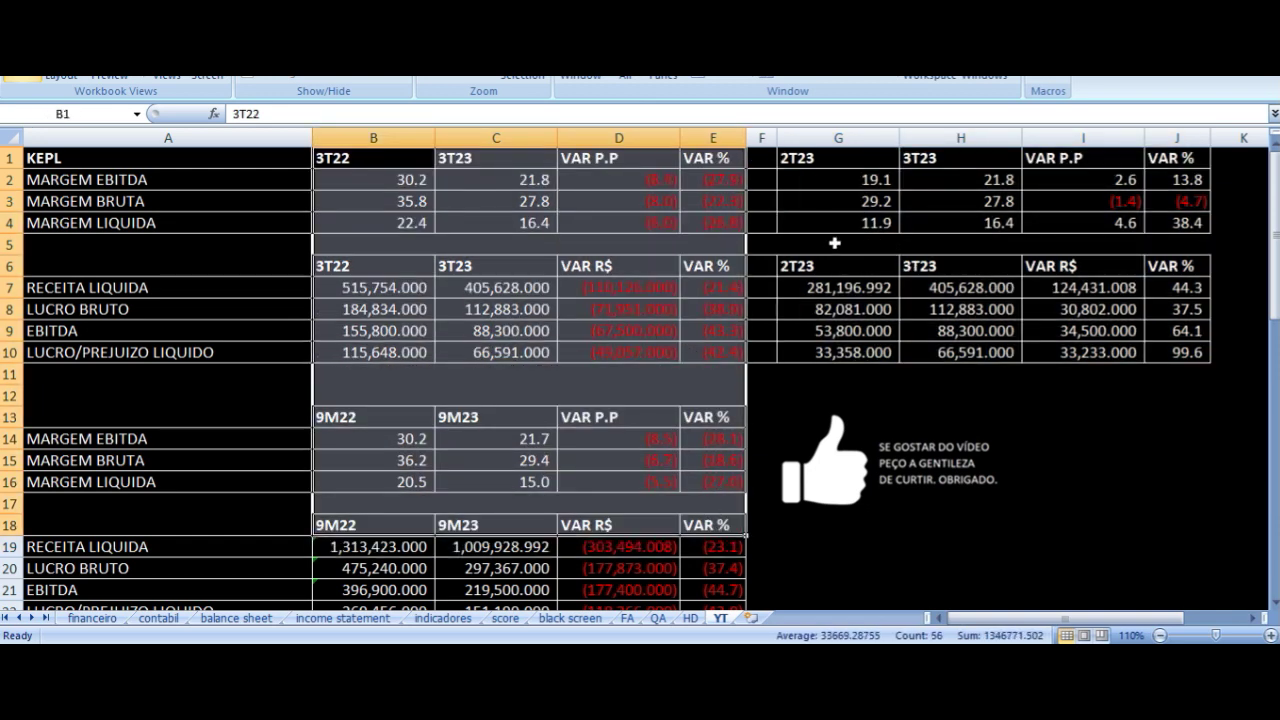
click(840, 243)
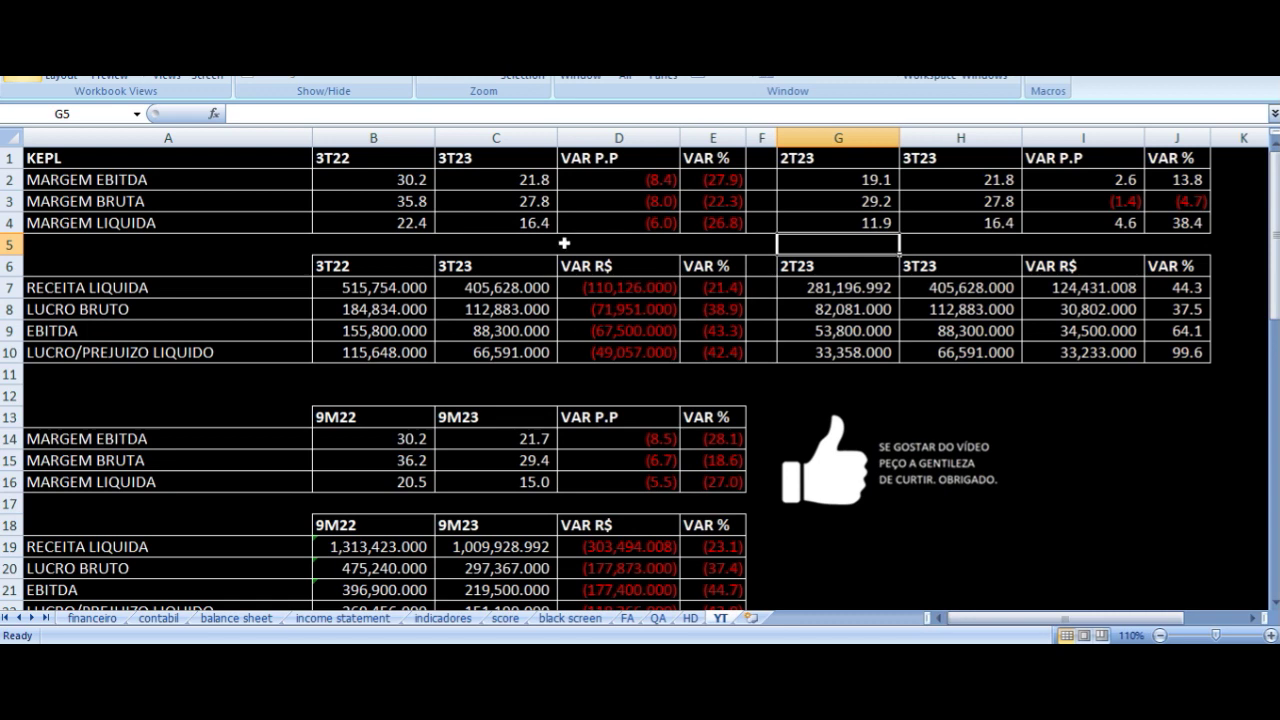